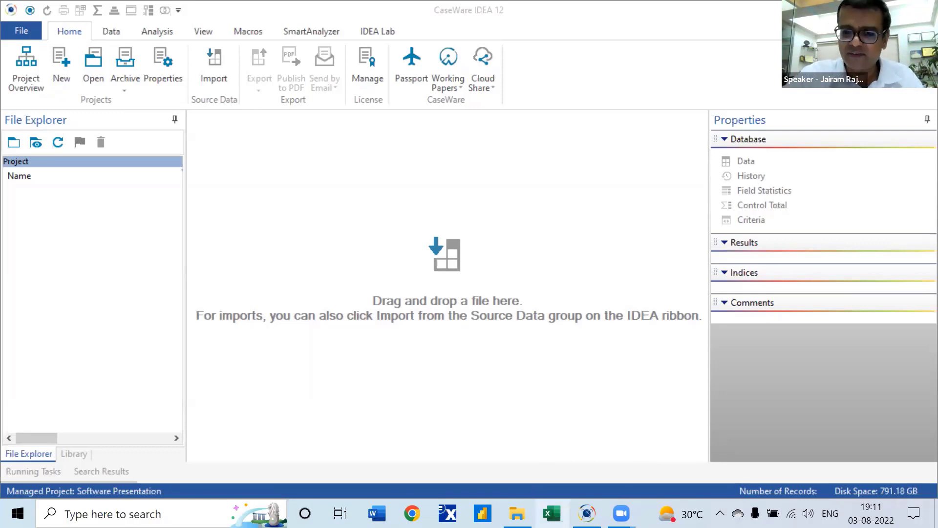
# - From the Source Files.ILB folder in File Explorer, import the ReatilLoans Excel workbook into IDEA with the offered import settings
pyautogui.click(517, 514)
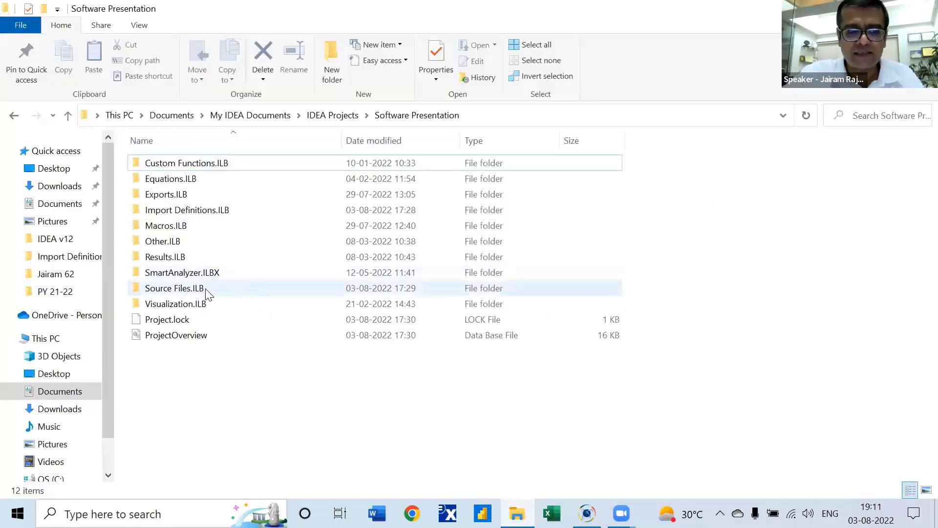
pyautogui.doubleClick(210, 290)
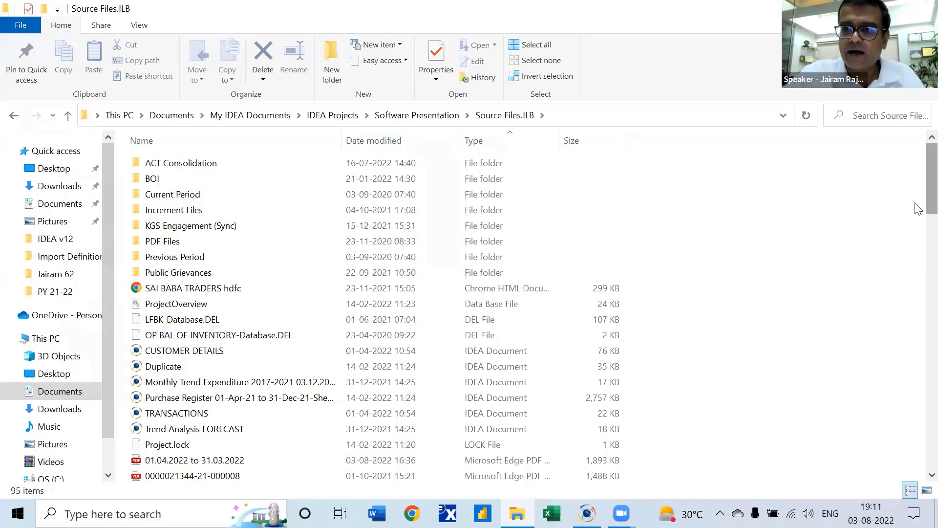
pyautogui.moveTo(917, 206); pyautogui.dragTo(903, 434)
pyautogui.scroll(-20, 903, 434)
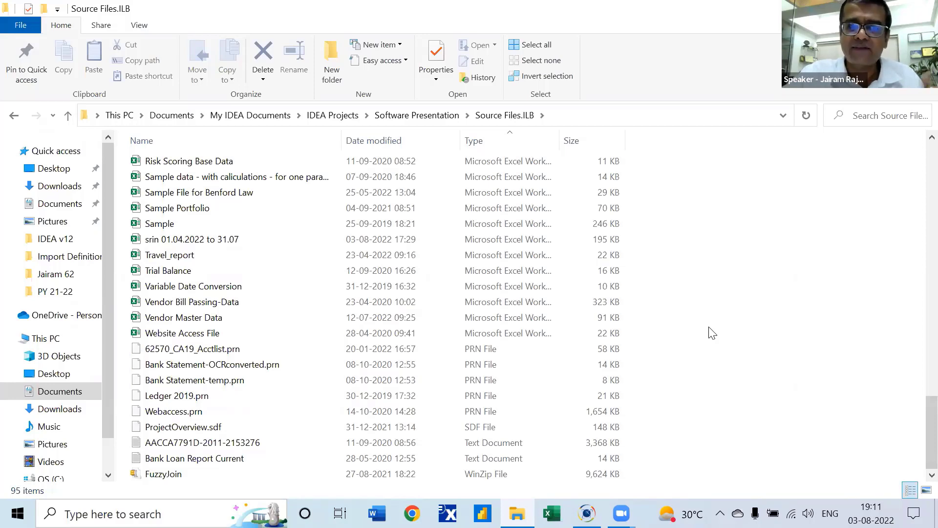
pyautogui.moveTo(915, 389); pyautogui.dragTo(915, 409)
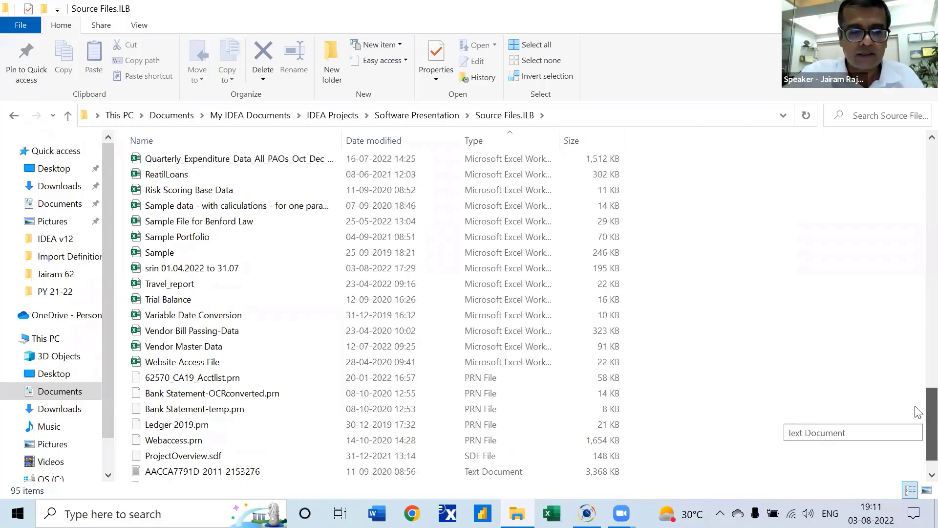
pyautogui.scroll(3, 918, 412)
pyautogui.click(169, 304)
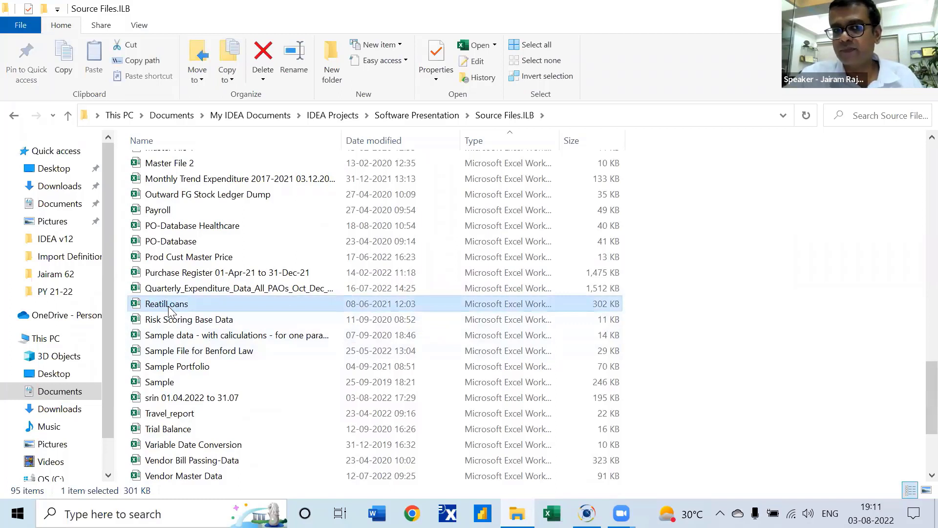
pyautogui.moveTo(168, 309); pyautogui.dragTo(577, 377)
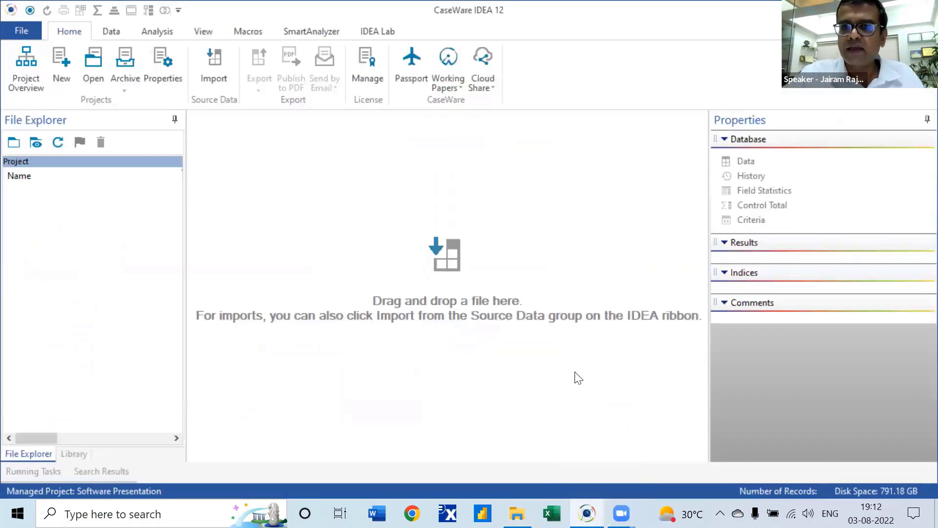
pyautogui.click(614, 135)
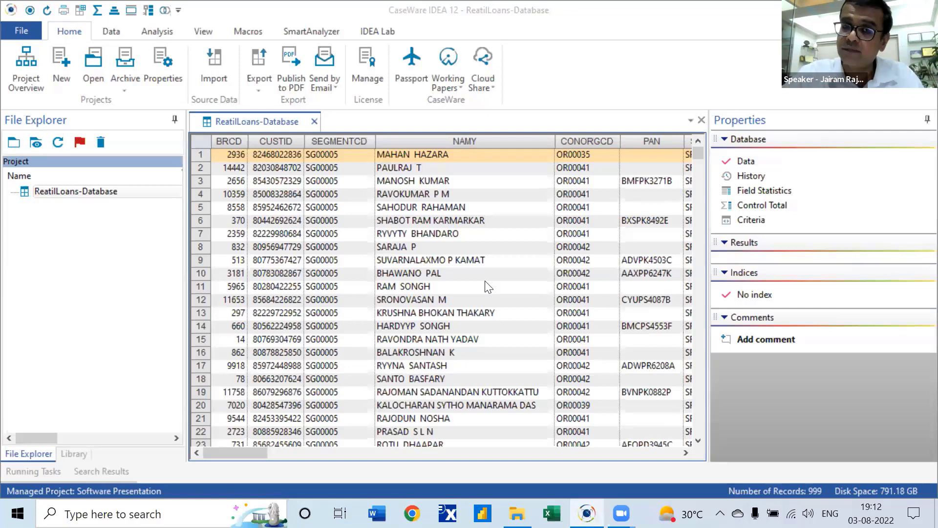
# - Look through all the fields of the ReatilLoans database and return to its first columns
pyautogui.click(652, 455)
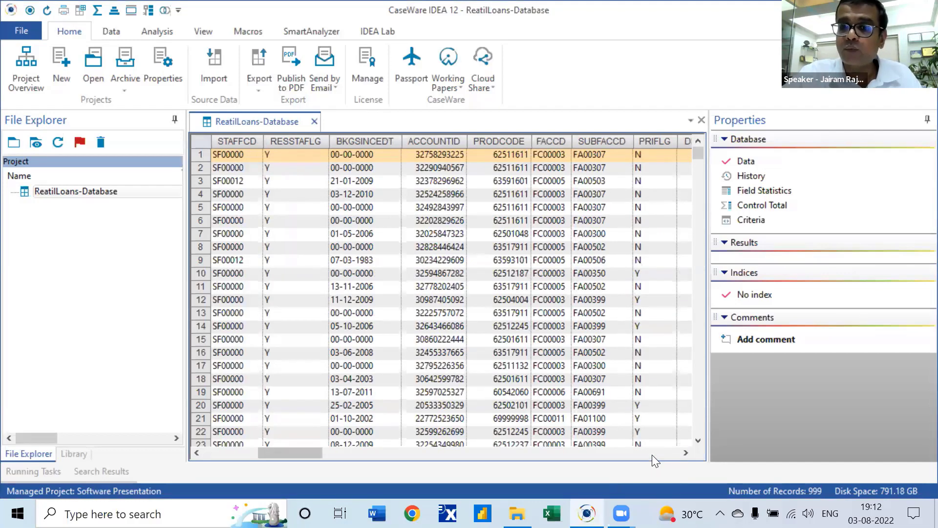
pyautogui.click(652, 454)
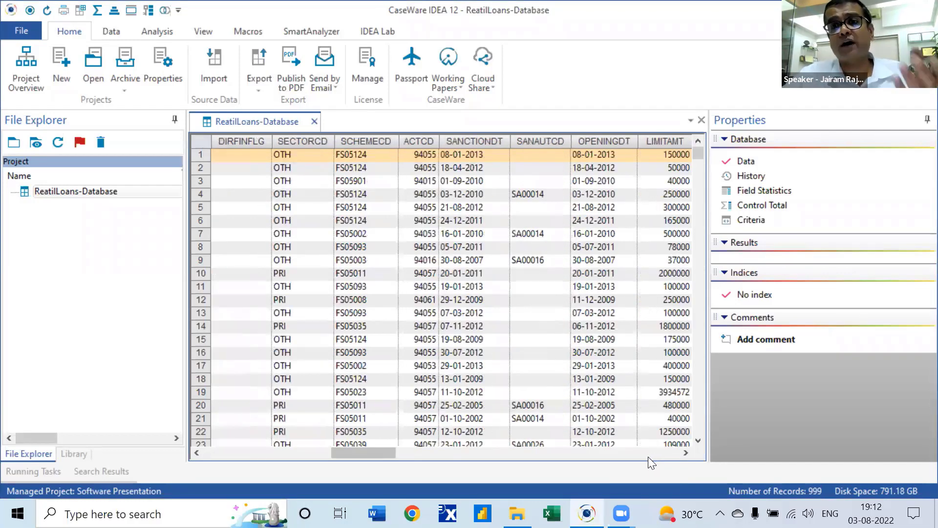
pyautogui.click(651, 455)
pyautogui.click(649, 456)
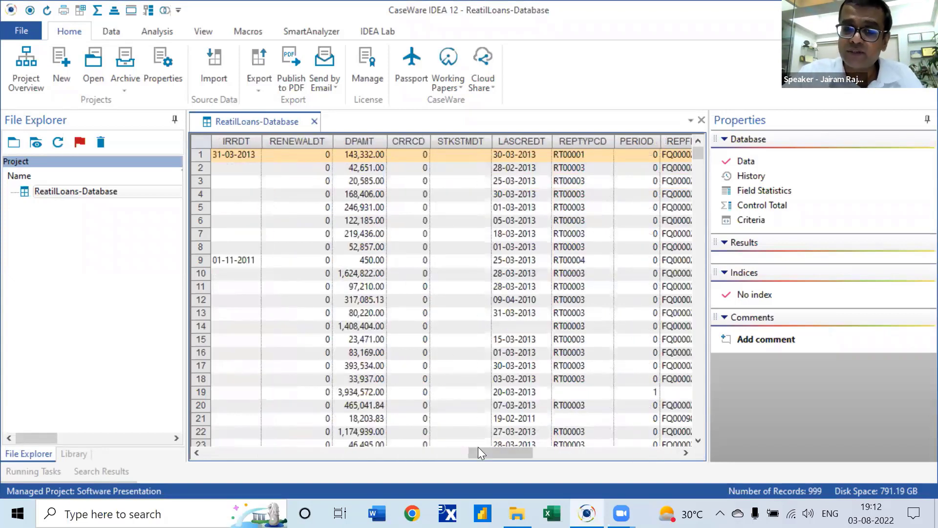
pyautogui.moveTo(478, 449); pyautogui.dragTo(343, 400)
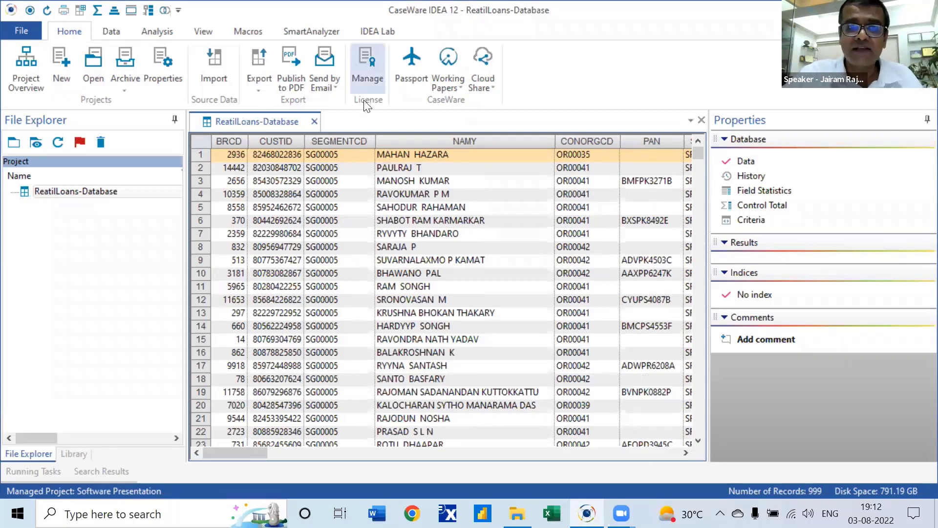
# - Generate the Discover dashboard for the ReatilLoans database and examine the records behind the BKGSINCEDT Items on Sunday tile
pyautogui.click(157, 32)
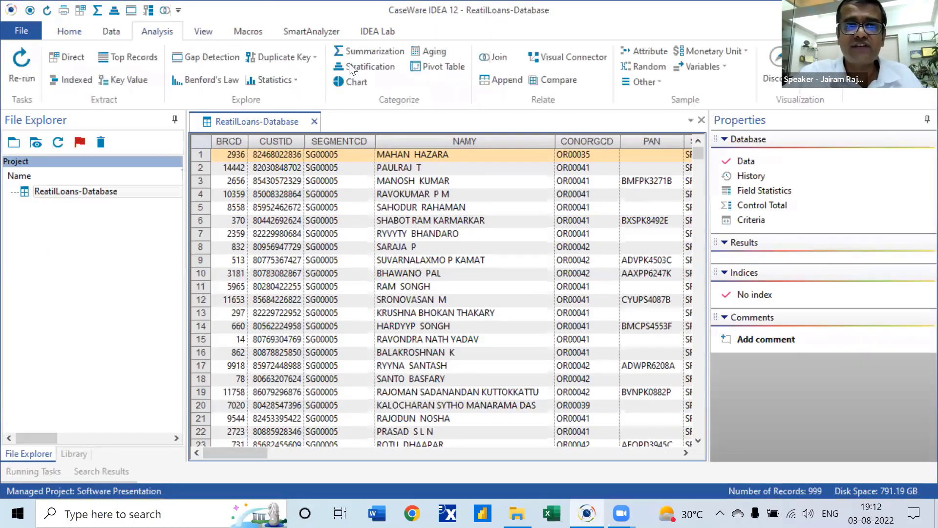
pyautogui.click(777, 71)
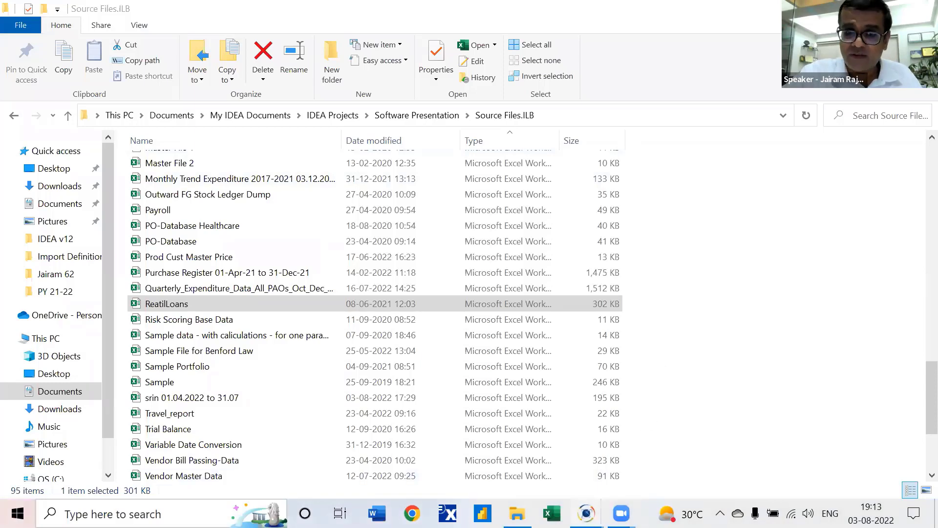
pyautogui.moveTo(587, 513)
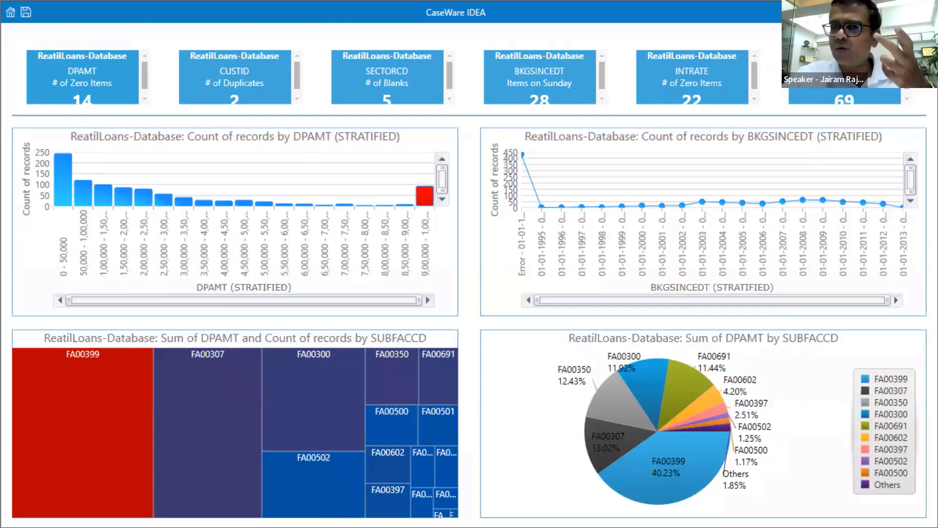
pyautogui.click(578, 82)
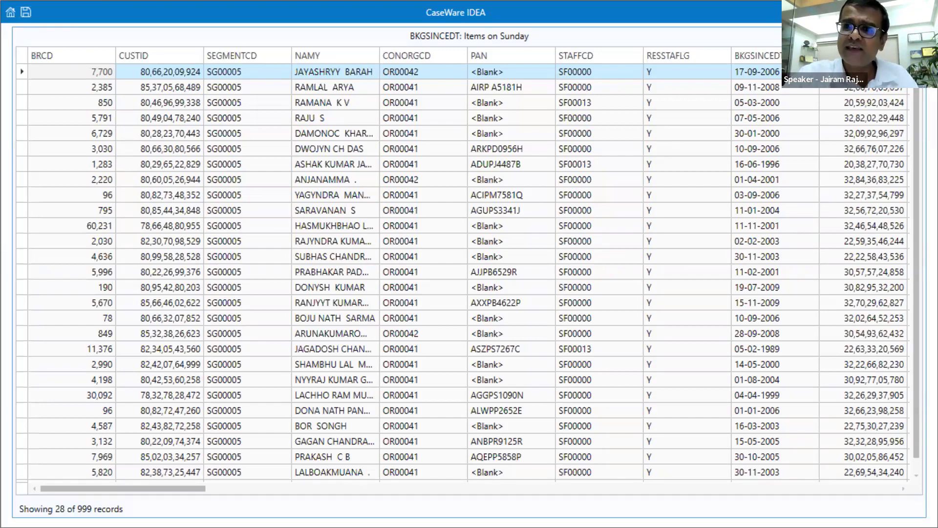
pyautogui.click(839, 97)
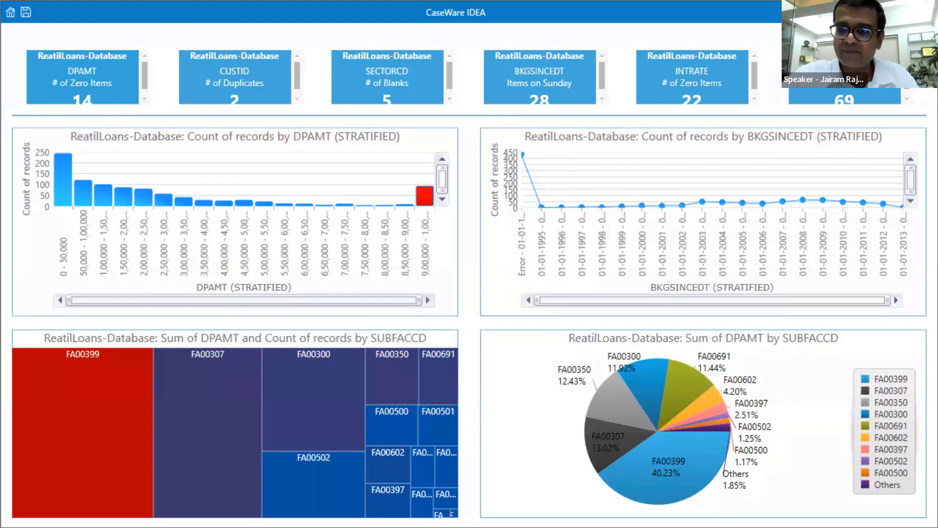
# - Close the dashboard without saving its changes and close the ReatilLoans database
pyautogui.press('Escape')
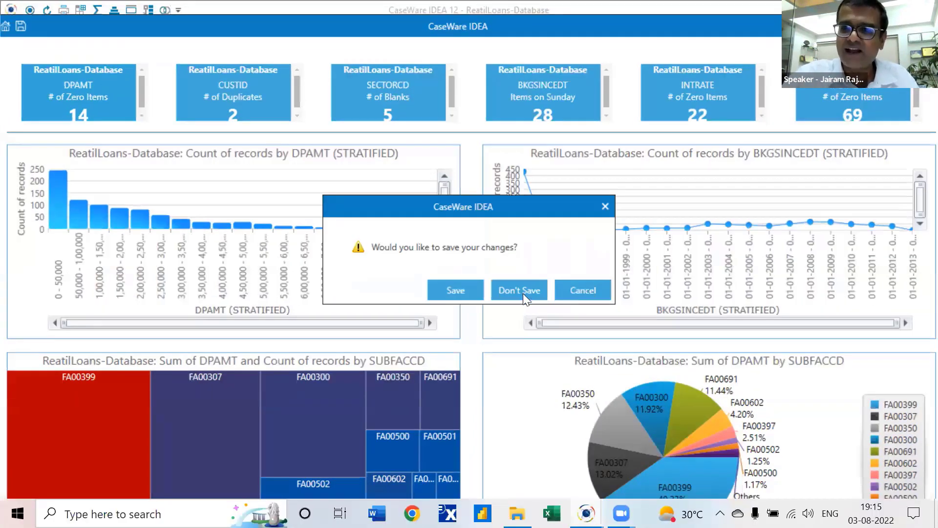
pyautogui.click(519, 290)
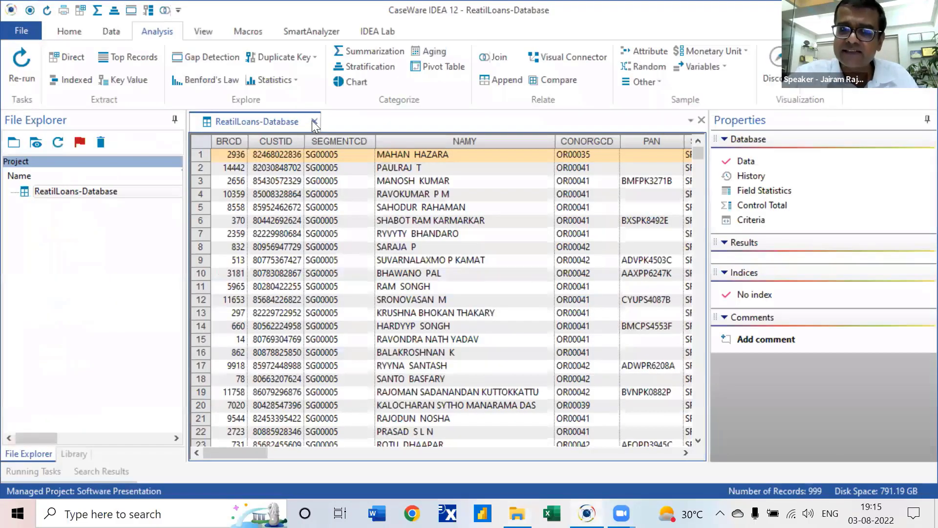
pyautogui.click(311, 120)
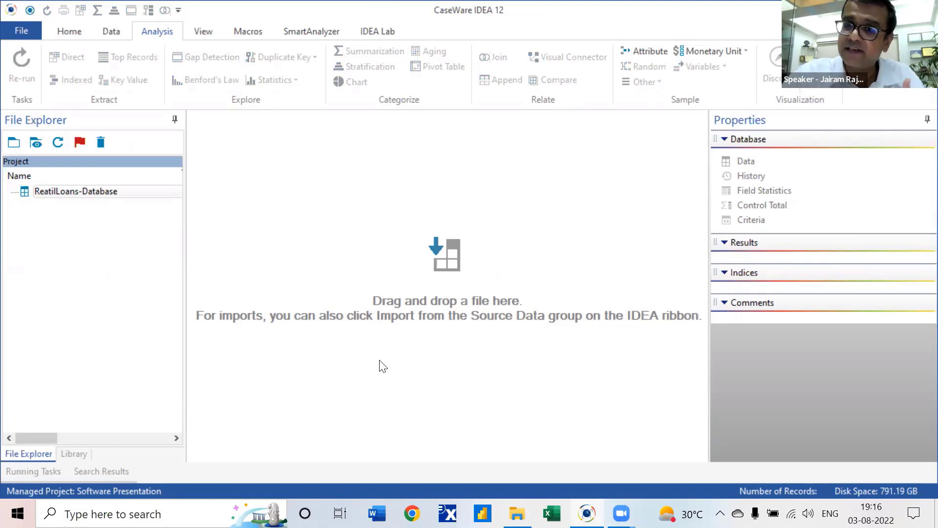
# - Import both the Payments and Authorization sheets of the Sample File for Benford Law workbook from the Source Files.ILB folder into IDEA
pyautogui.hotkey('alt', 'Tab')
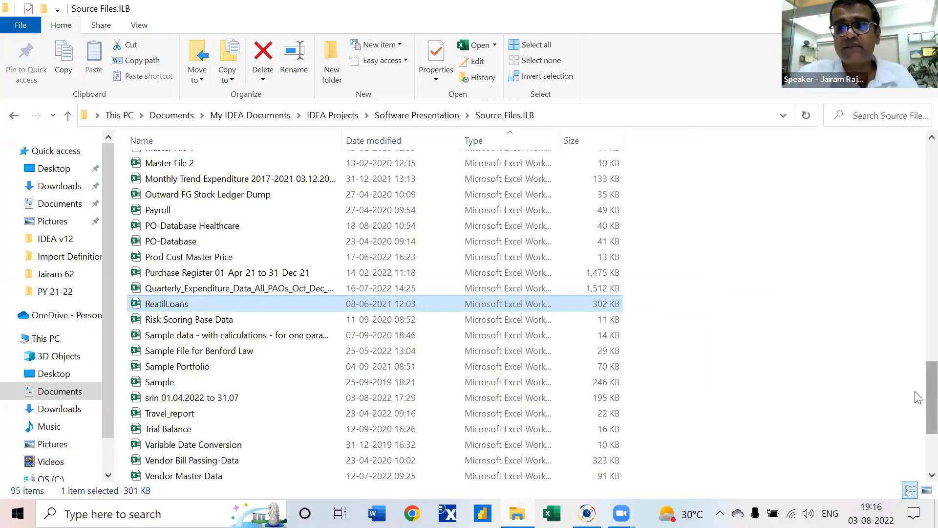
pyautogui.scroll(-4, 917, 421)
pyautogui.scroll(3, 919, 452)
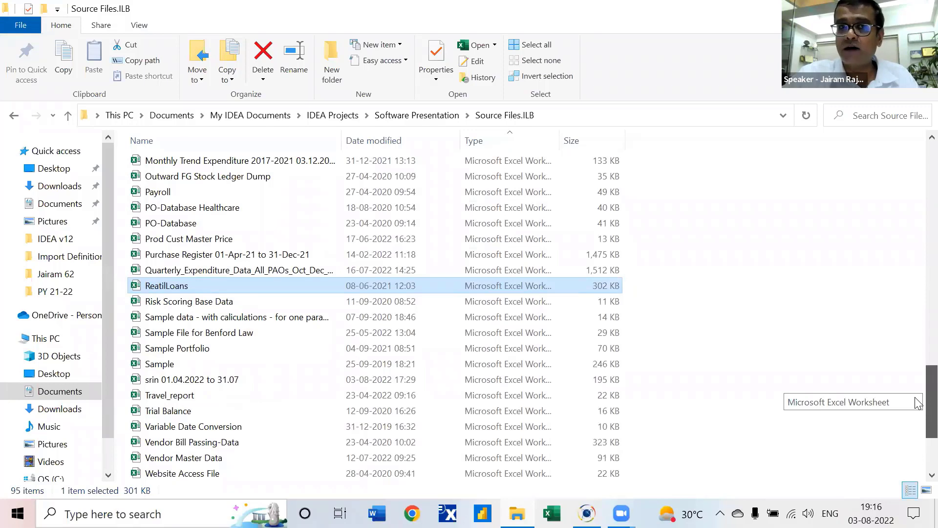
pyautogui.scroll(5, 918, 402)
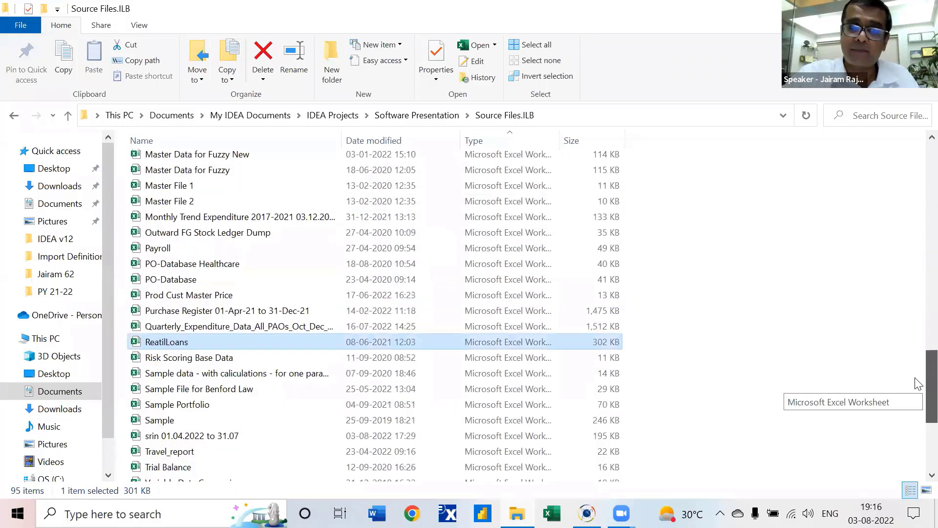
pyautogui.scroll(5, 918, 340)
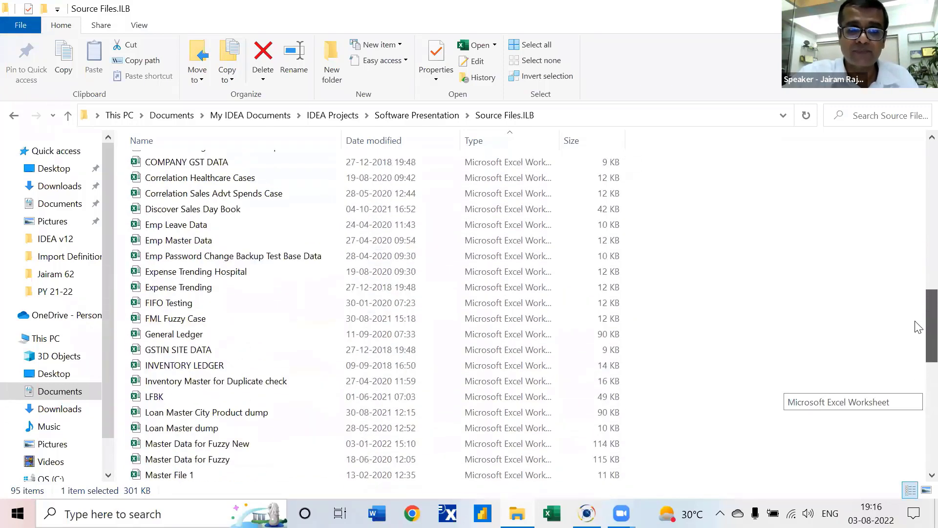
pyautogui.scroll(-8, 918, 293)
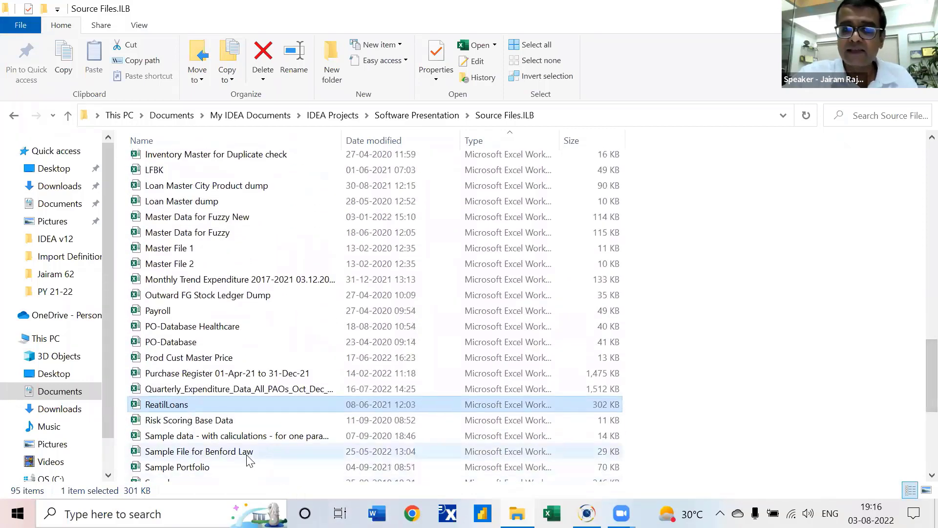
pyautogui.click(247, 455)
pyautogui.moveTo(247, 453); pyautogui.dragTo(606, 342)
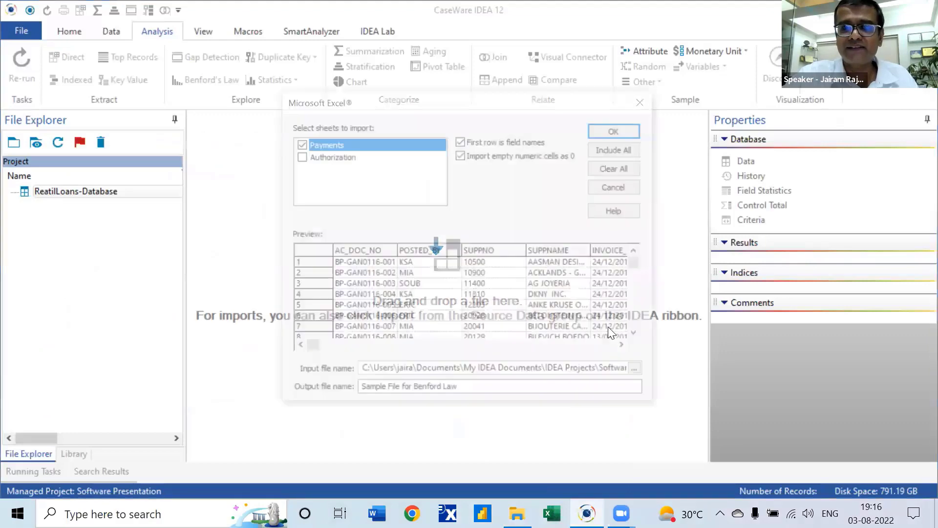
pyautogui.click(300, 156)
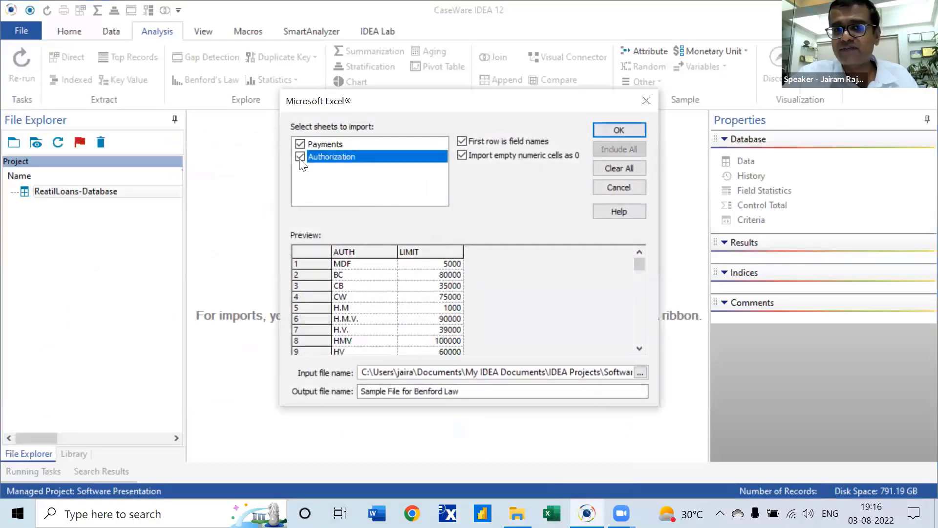
pyautogui.click(619, 130)
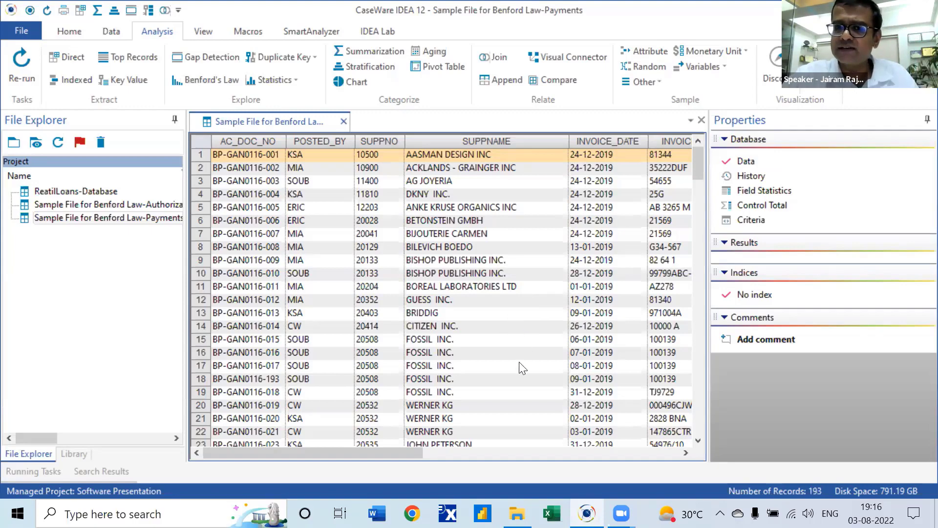
# - Review the Payments database's invoice, cheque, payment date, purchase order and AUTH fields
pyautogui.click(686, 453)
pyautogui.click(687, 453)
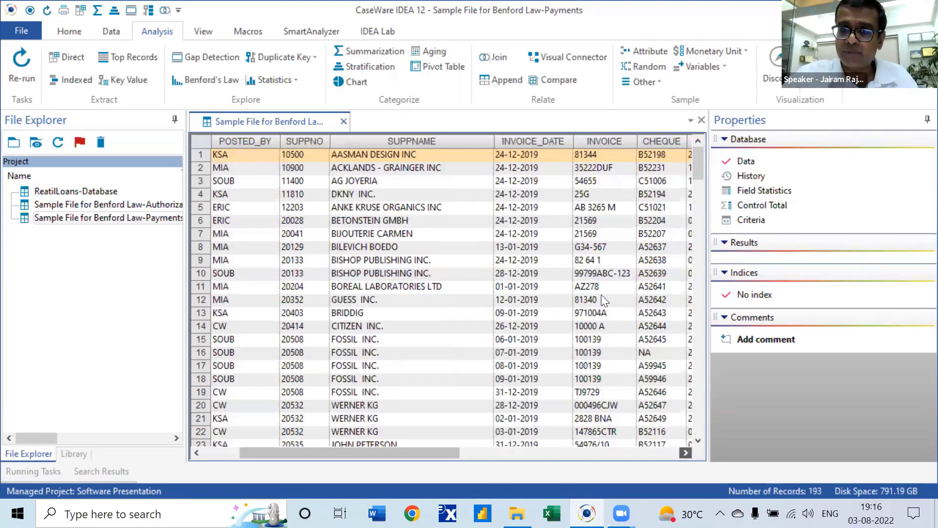
pyautogui.click(535, 142)
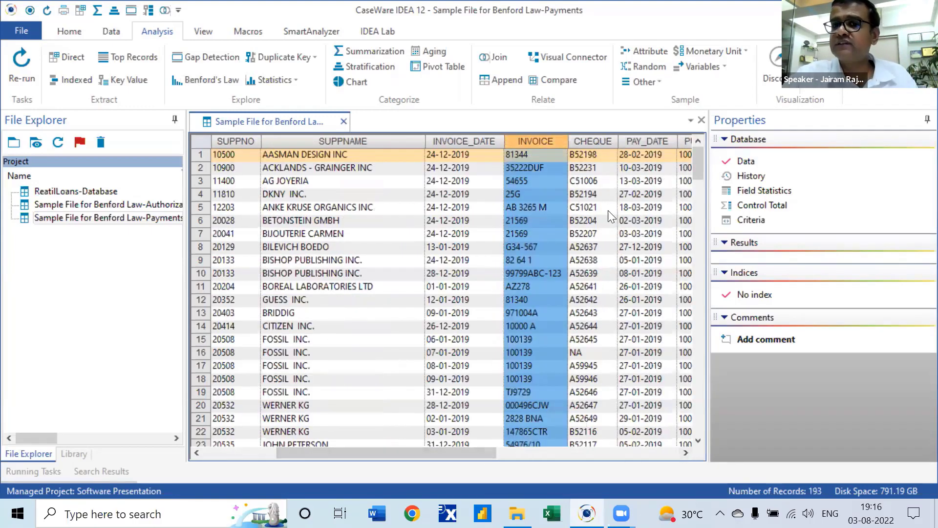
pyautogui.click(593, 143)
pyautogui.click(646, 142)
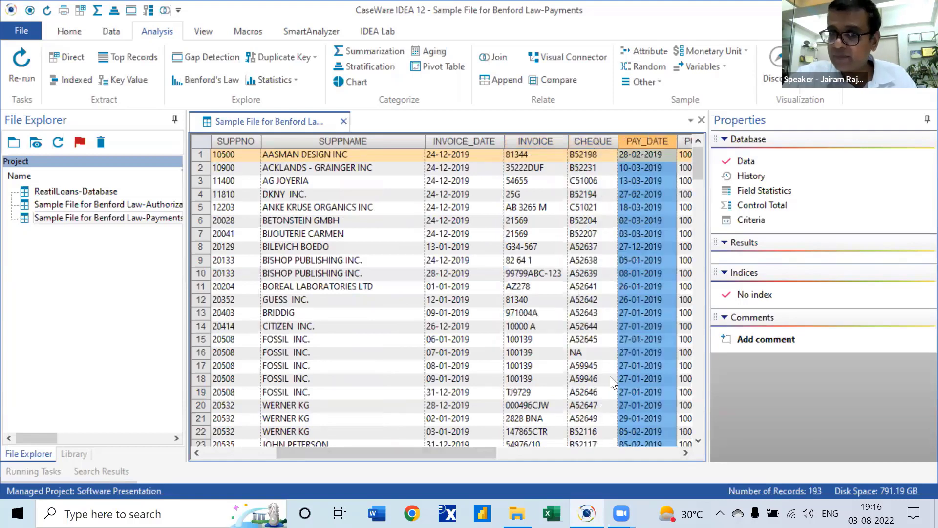
pyautogui.click(666, 452)
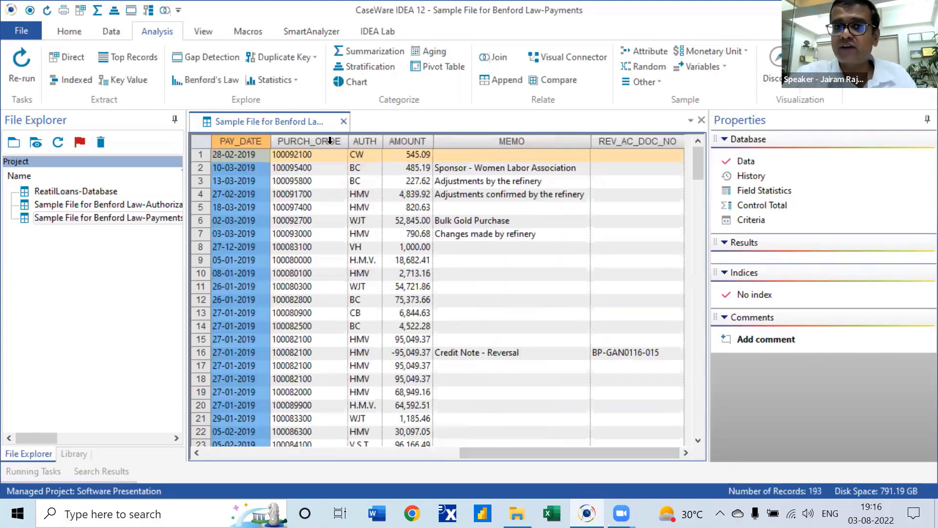
pyautogui.click(330, 140)
pyautogui.click(361, 141)
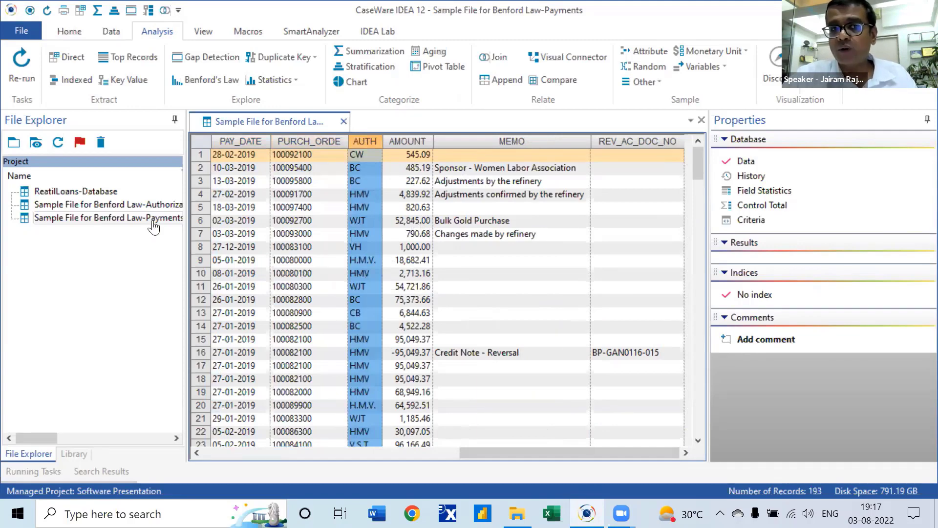
# - Open the Authorization database and compare its AUTH limits with the authorizers and amounts in the Payments database
pyautogui.click(151, 207)
pyautogui.doubleClick(152, 206)
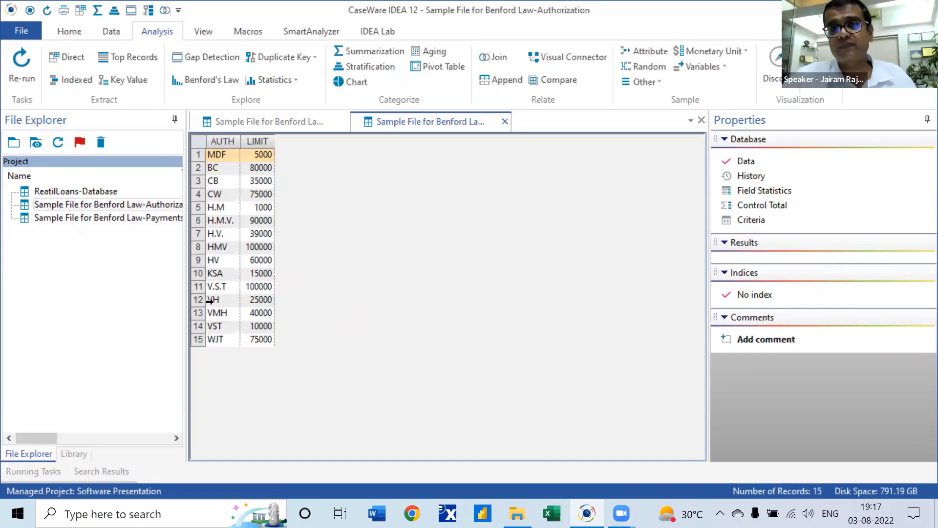
pyautogui.click(252, 127)
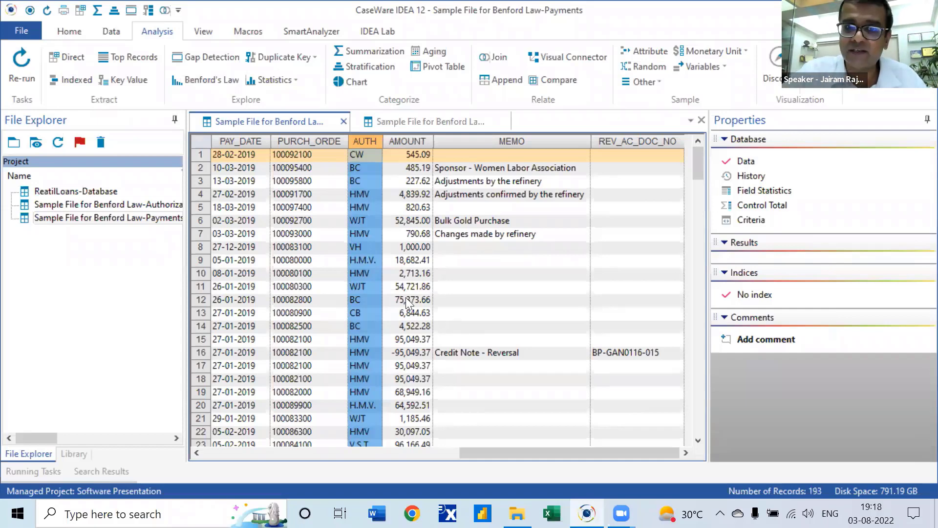
pyautogui.click(435, 121)
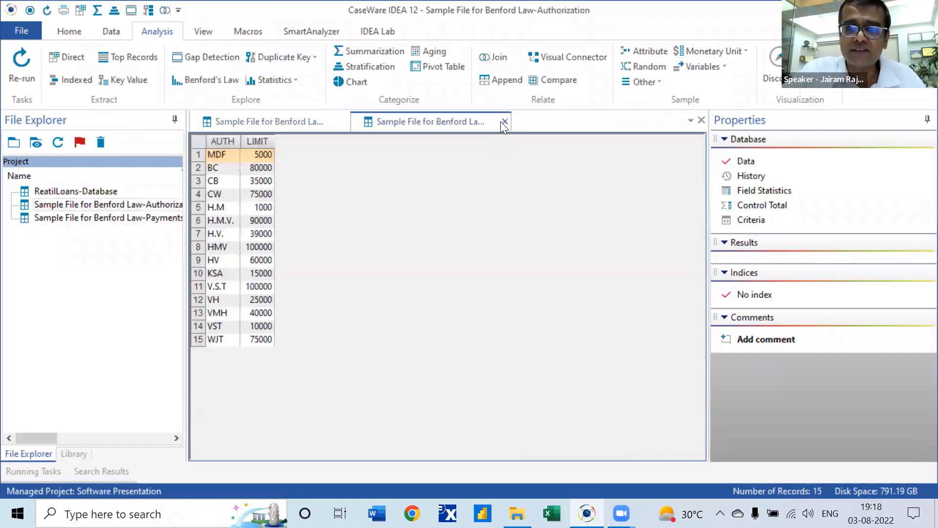
# - Close the Authorization database and set up a Benford's Law analysis of the Payments AMOUNT field with only the Last two digits test
pyautogui.click(505, 122)
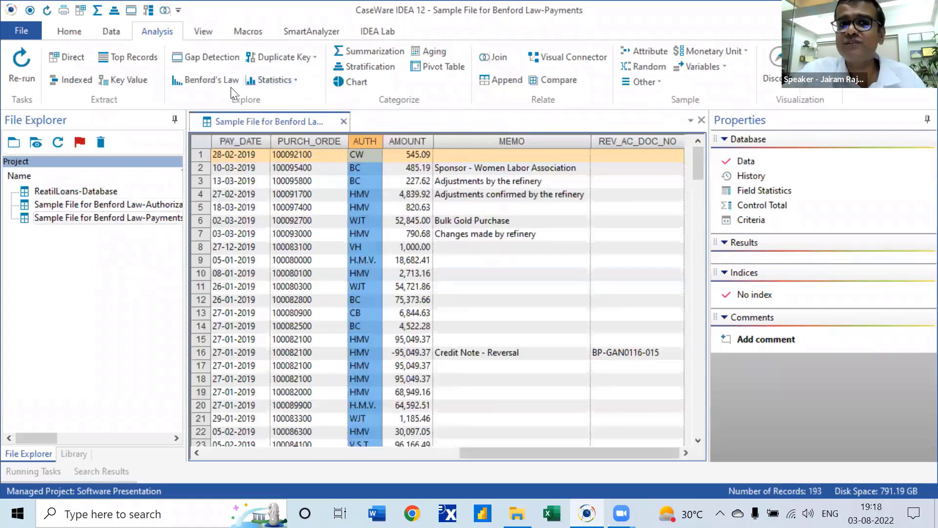
pyautogui.click(189, 79)
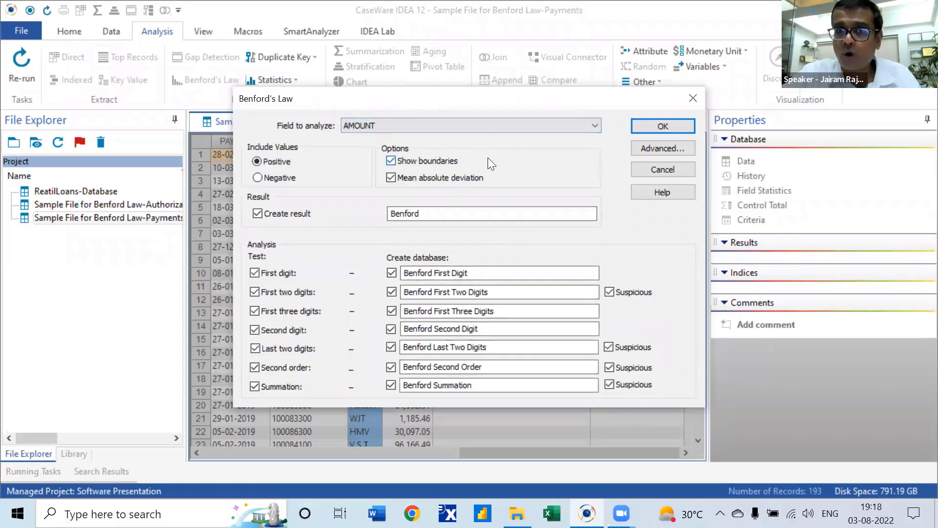
pyautogui.moveTo(488, 158)
pyautogui.click(442, 72)
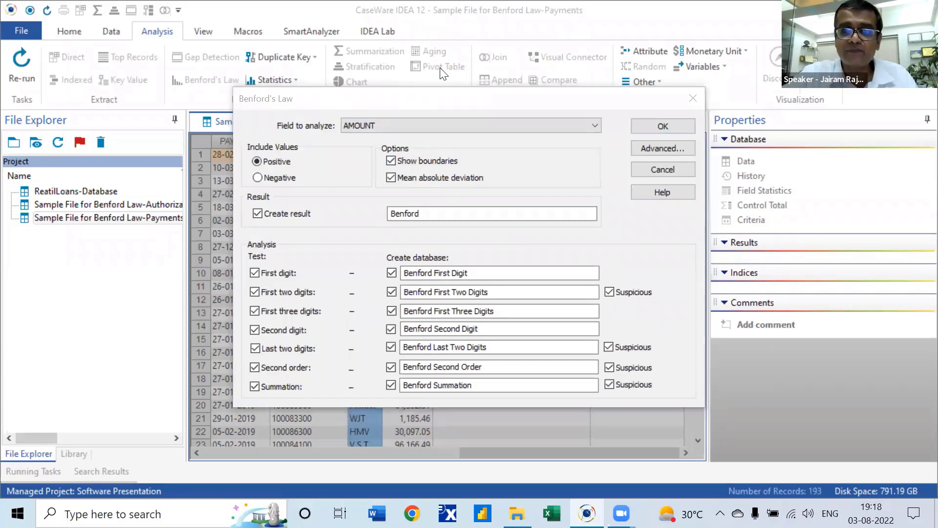
pyautogui.click(253, 275)
pyautogui.click(254, 273)
pyautogui.click(253, 292)
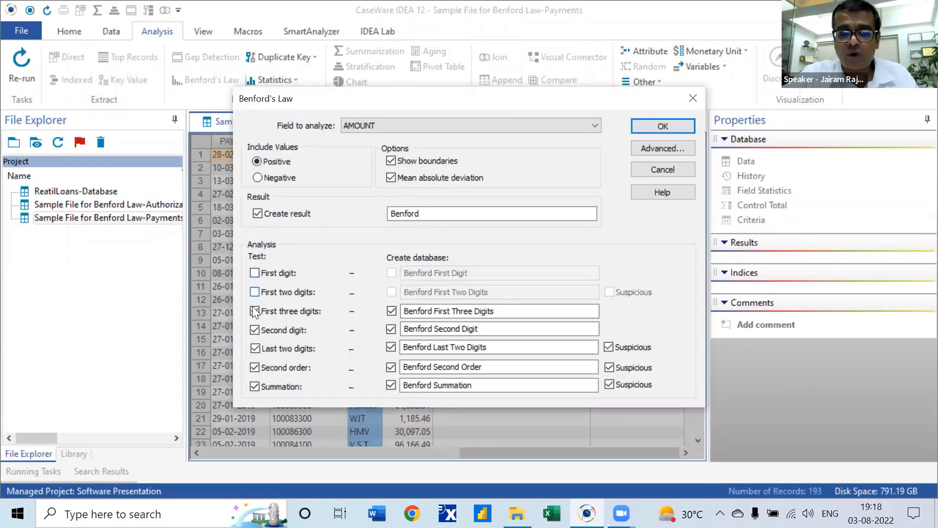
pyautogui.click(253, 312)
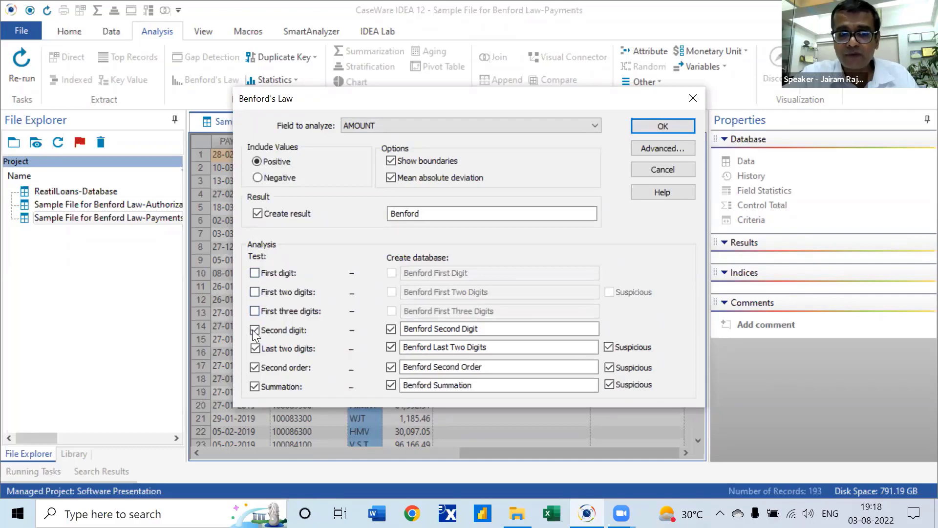
pyautogui.click(253, 330)
pyautogui.click(254, 367)
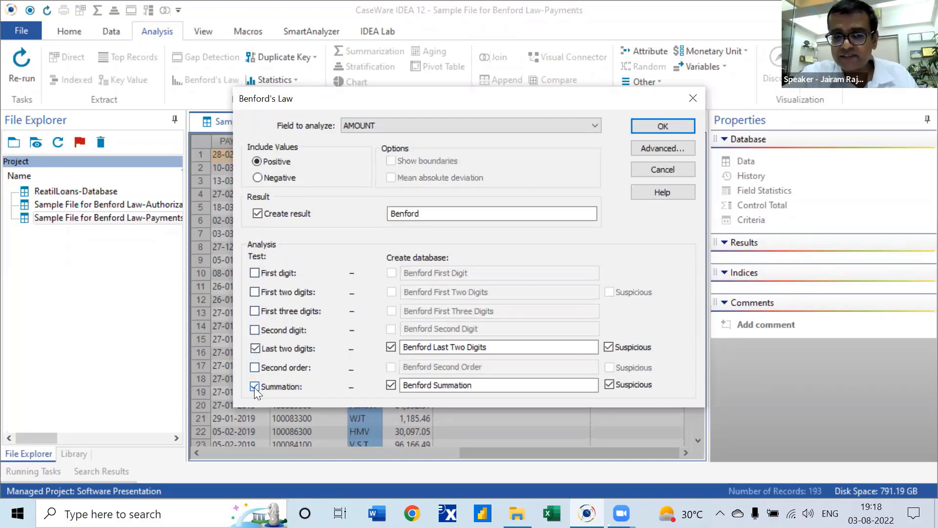
pyautogui.click(254, 387)
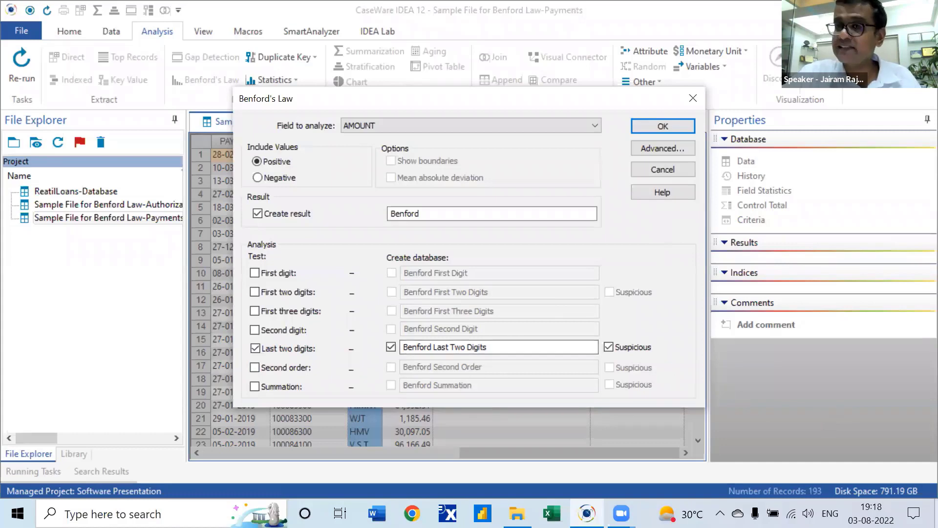
# - Turn off fuzzy logic, define the last two digits as Last two integers, set minimum records to 100, and run the Benford's Law analysis
pyautogui.click(645, 151)
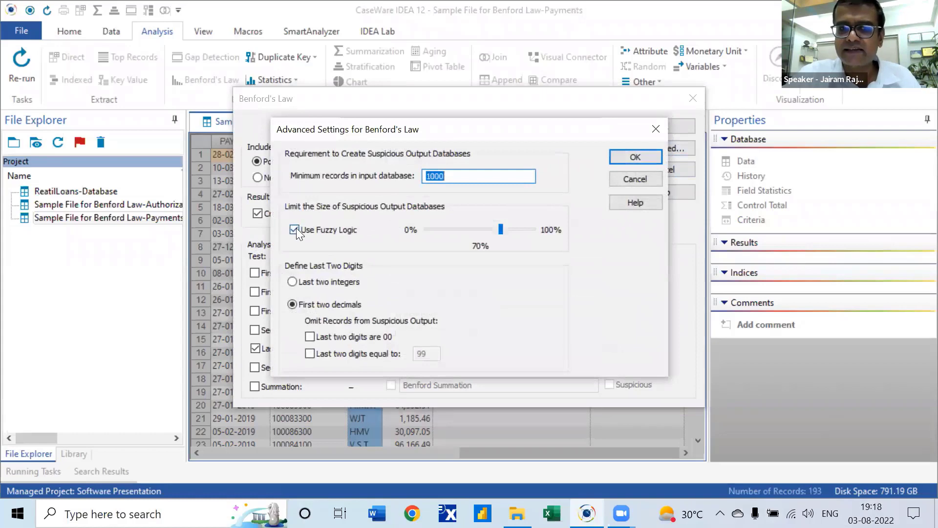
pyautogui.click(295, 230)
pyautogui.click(293, 285)
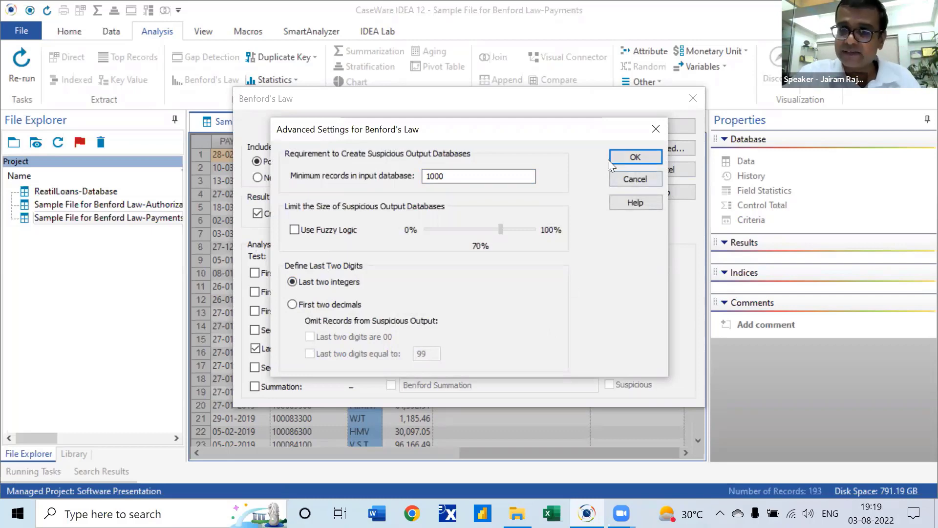
pyautogui.click(638, 157)
pyautogui.click(586, 308)
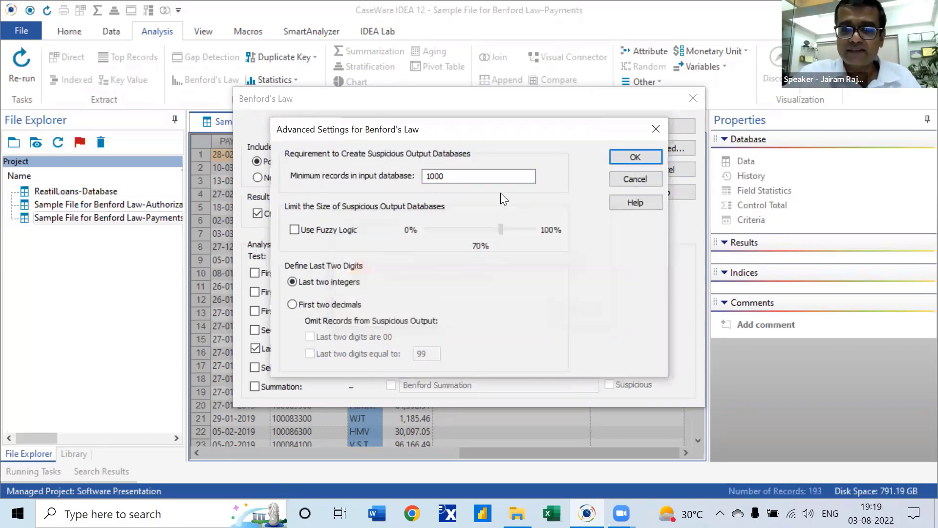
pyautogui.click(483, 175)
pyautogui.press('BackSpace')
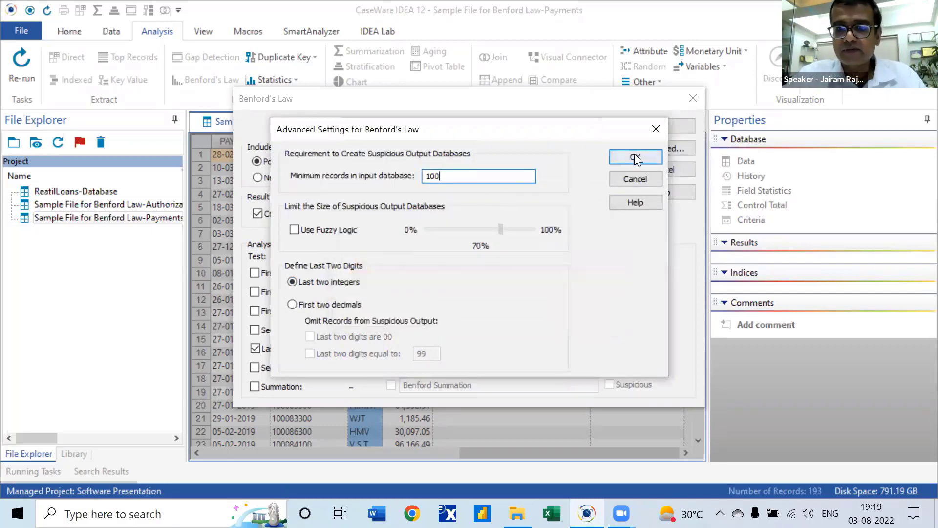
pyautogui.click(635, 156)
pyautogui.click(665, 127)
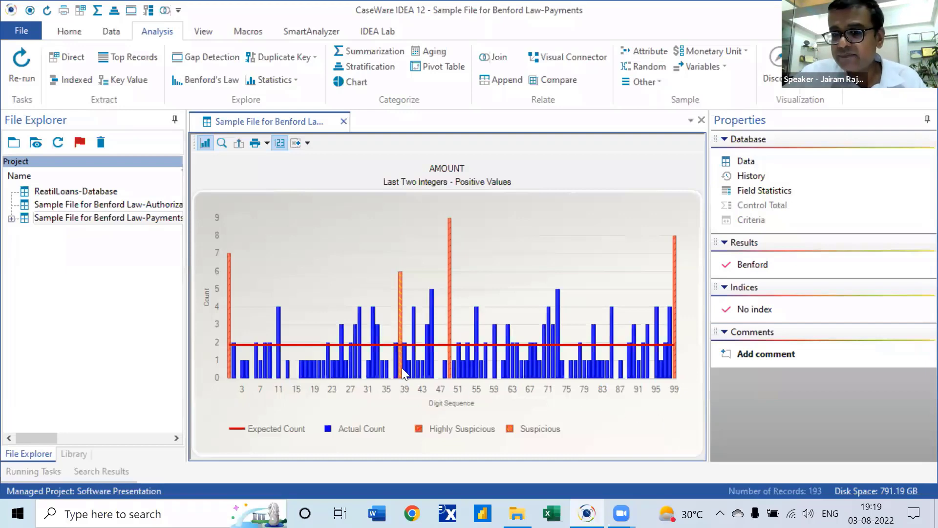
# - Extract the records behind the tallest highly suspicious bar, digit sequence 49, into a database named BenfordExtraction
pyautogui.rightClick(448, 257)
pyautogui.click(454, 268)
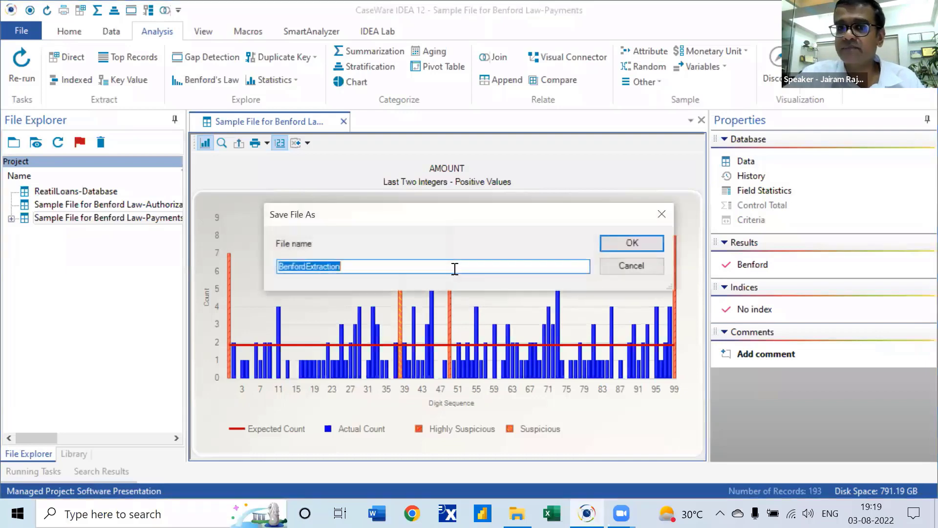
pyautogui.click(610, 239)
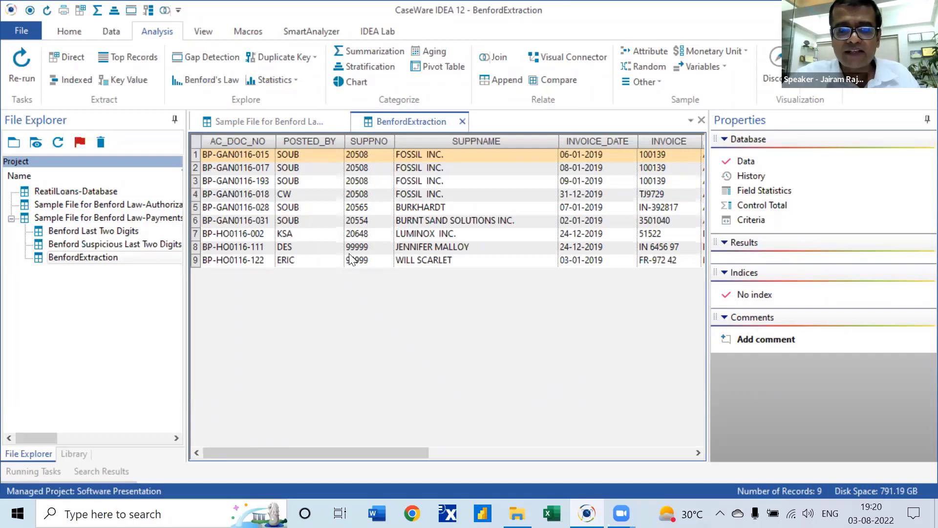
# - Examine the BenfordExtraction records for one-time suppliers and the repeated FOSSIL INC. payments, including their invoice, cheque, purchase order, AUTH and AMOUNT fields
pyautogui.moveTo(195, 247); pyautogui.dragTo(196, 258)
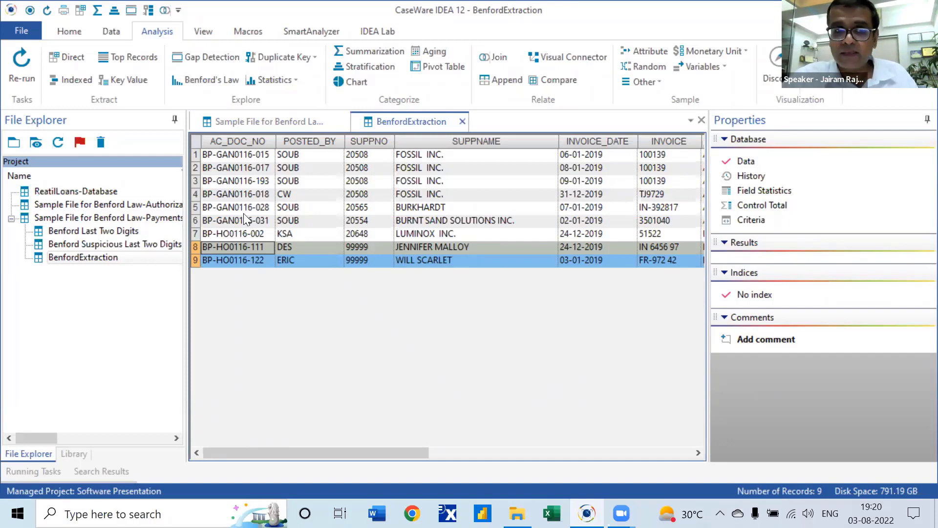
pyautogui.click(195, 156)
pyautogui.moveTo(196, 167); pyautogui.dragTo(195, 194)
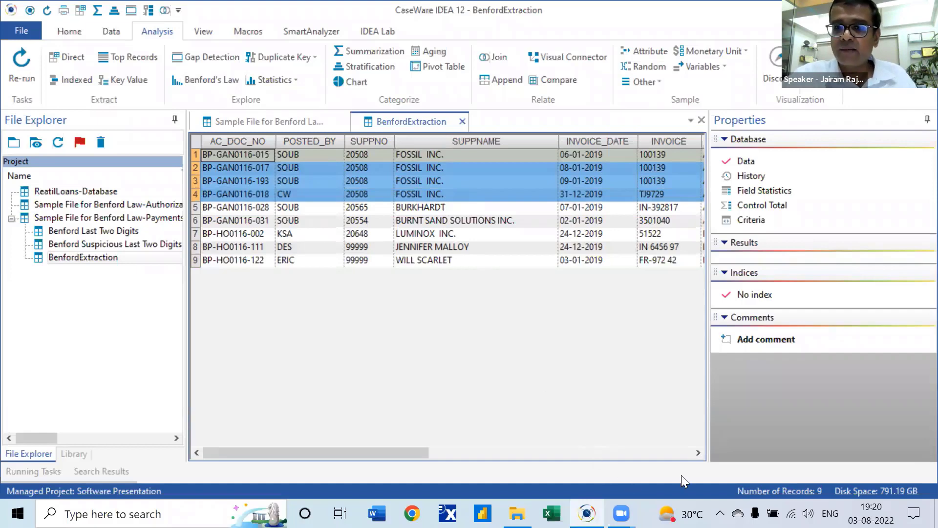
pyautogui.click(699, 452)
pyautogui.click(698, 453)
pyautogui.click(698, 452)
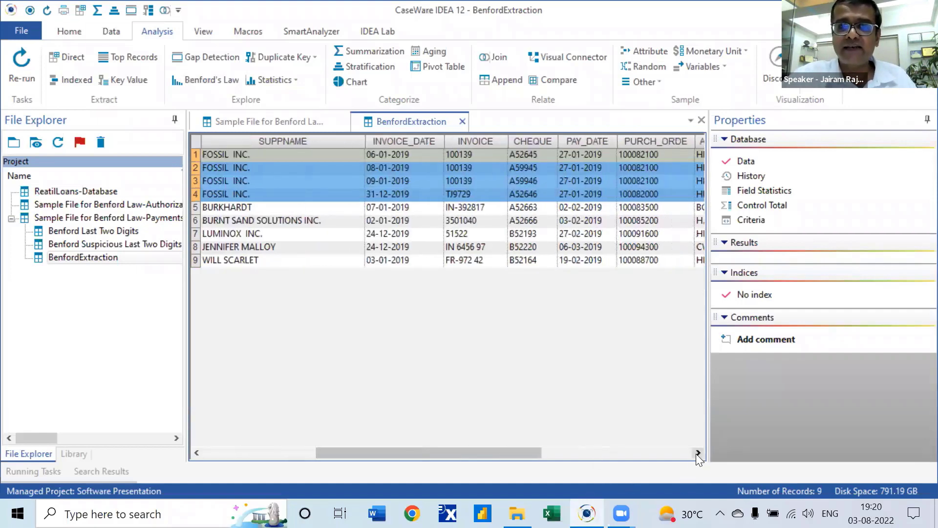
pyautogui.click(698, 452)
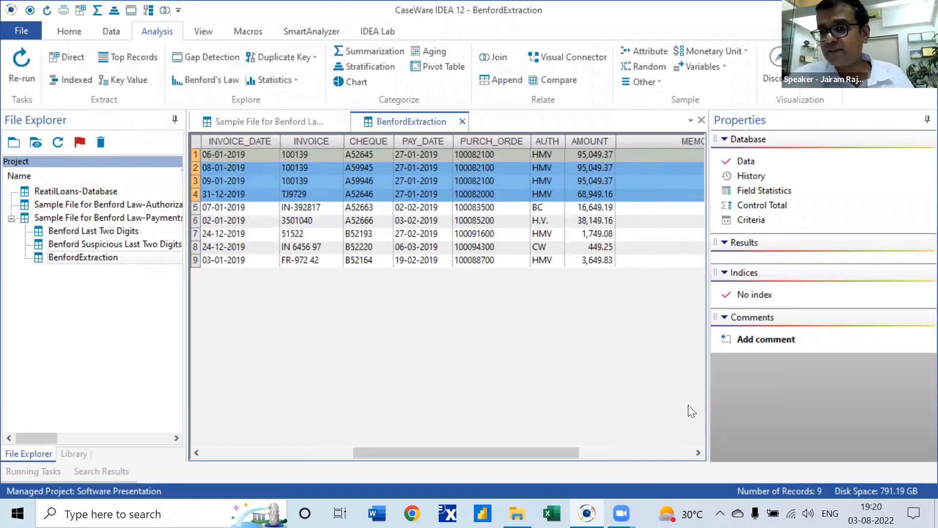
pyautogui.click(682, 453)
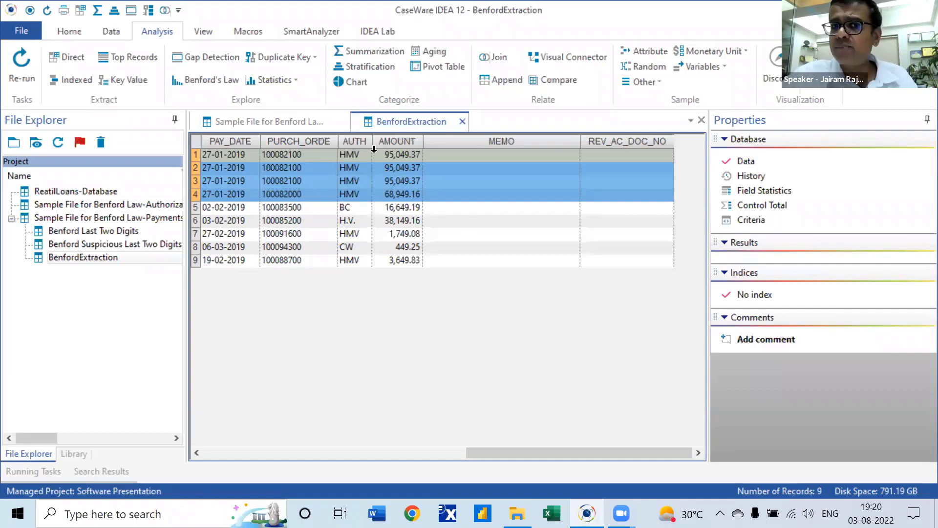
# - Check HMV's limit in the Authorization database against the HMV payment amounts in BenfordExtraction
pyautogui.doubleClick(126, 205)
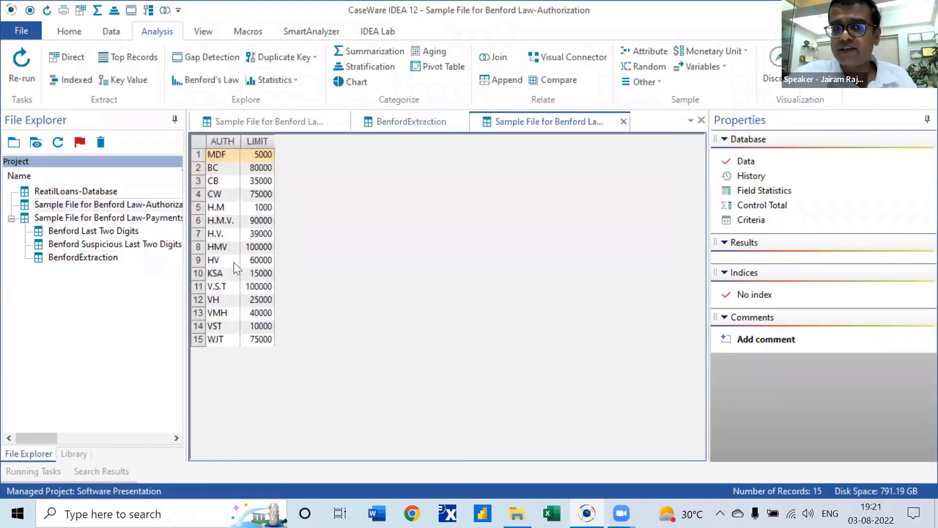
pyautogui.click(219, 247)
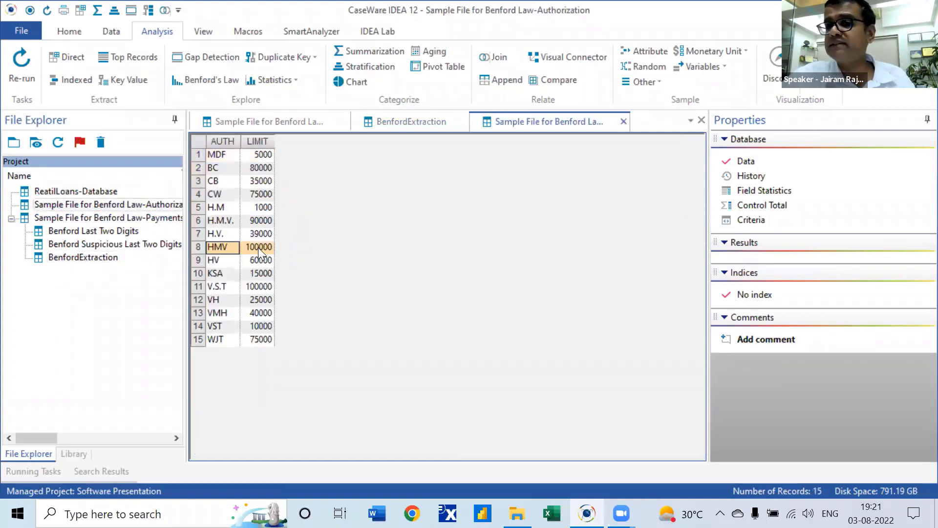
pyautogui.click(390, 123)
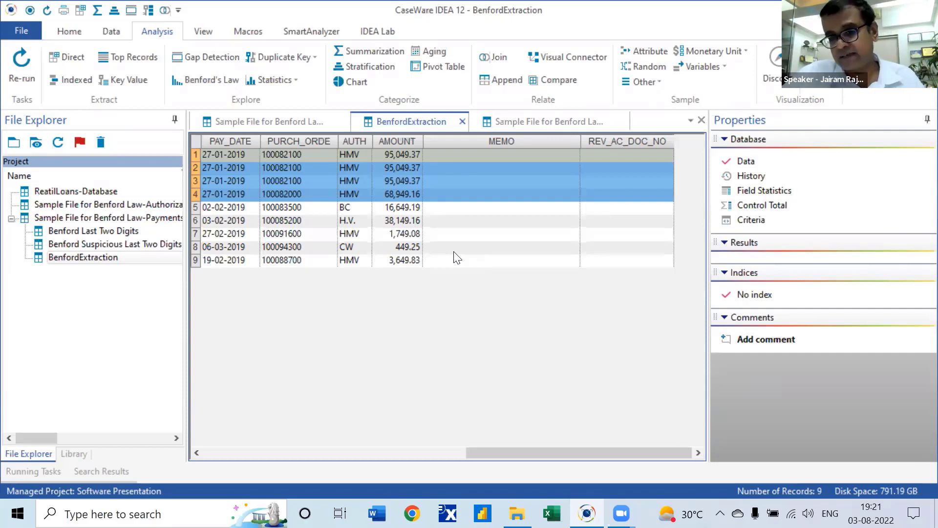
# - Close all open databases and open Webaccess.prn from the Source Files.ILB folder in Report Reader, using the Print Report and Adobe PDF import format
pyautogui.rightClick(512, 122)
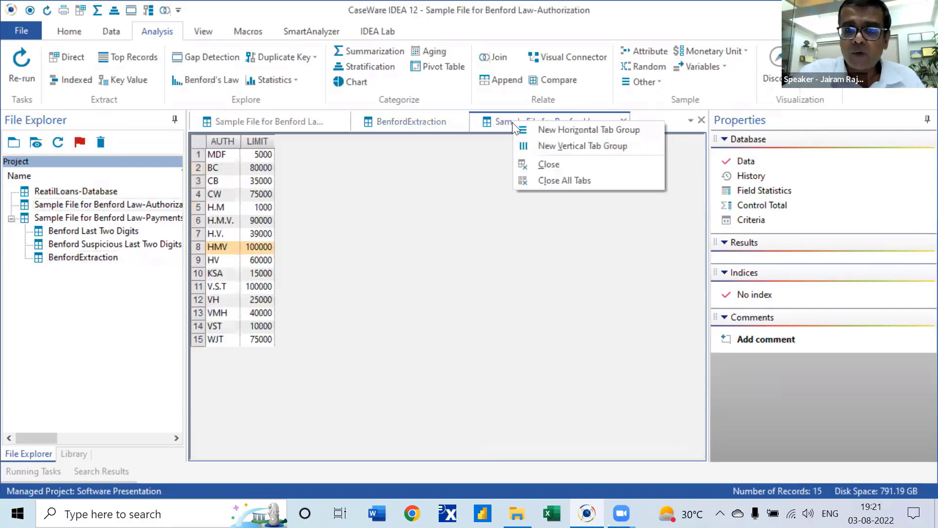
pyautogui.click(532, 180)
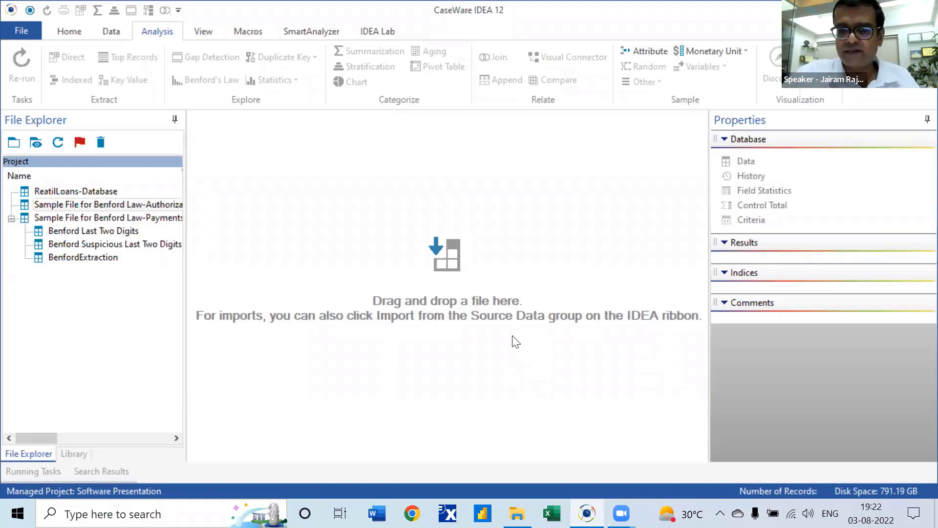
pyautogui.click(517, 513)
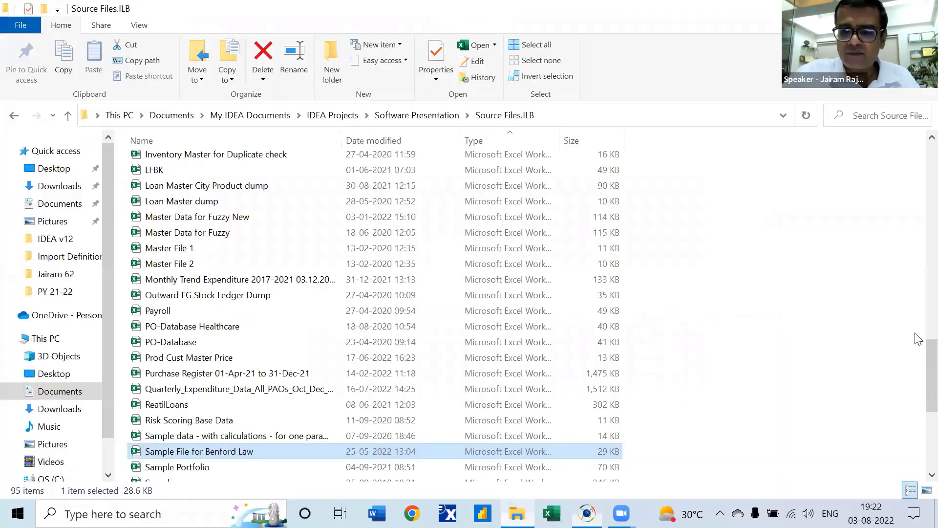
pyautogui.scroll(-6, 915, 377)
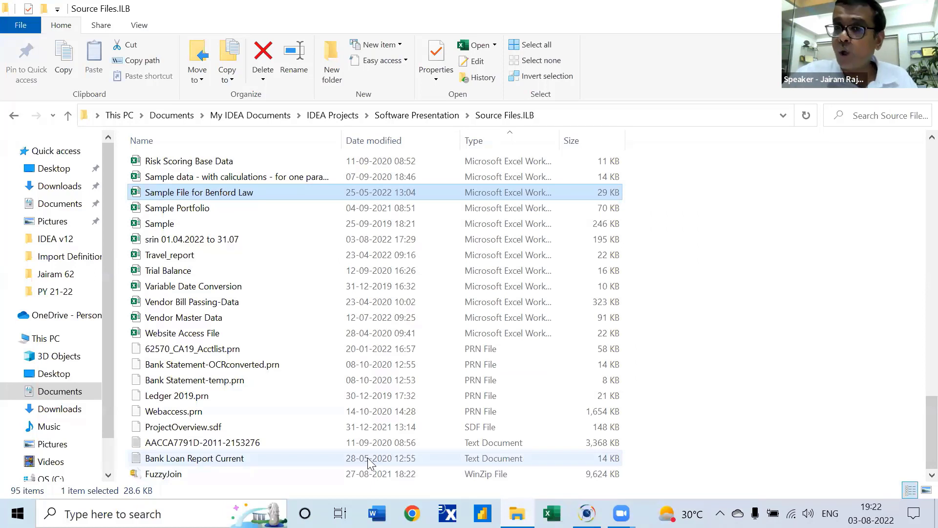
pyautogui.click(199, 417)
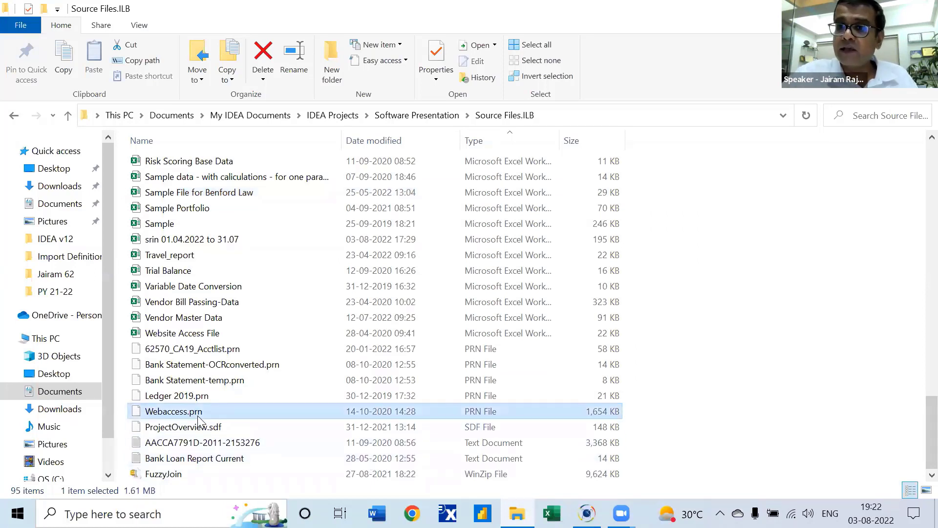
pyautogui.moveTo(199, 416); pyautogui.dragTo(560, 309)
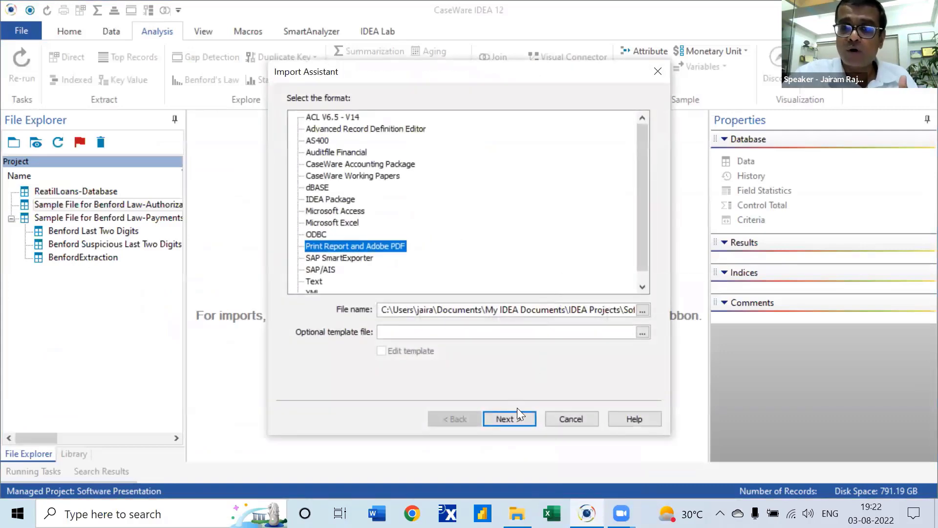
pyautogui.click(508, 418)
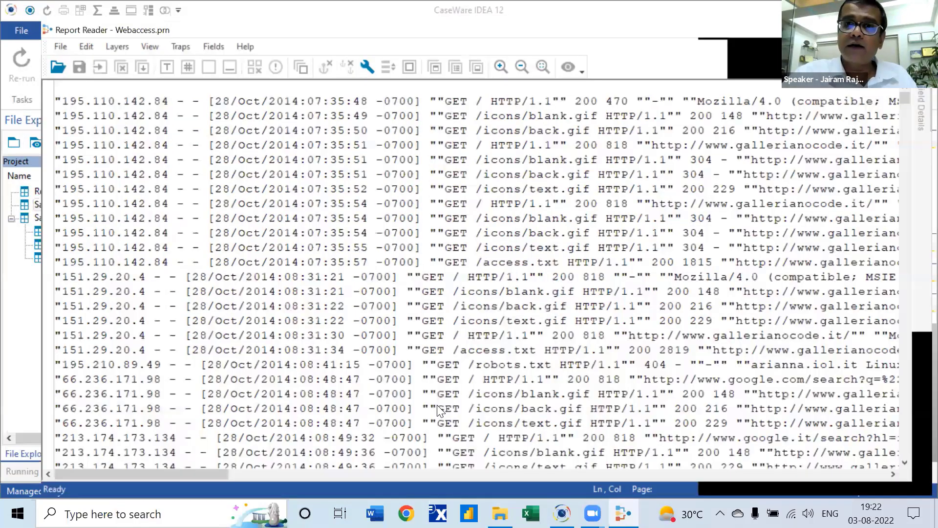
pyautogui.click(438, 411)
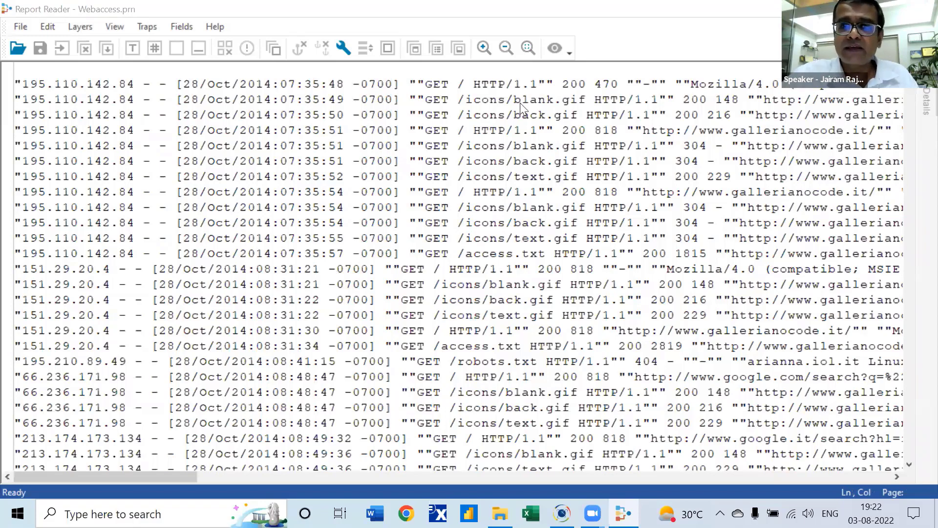
pyautogui.click(568, 268)
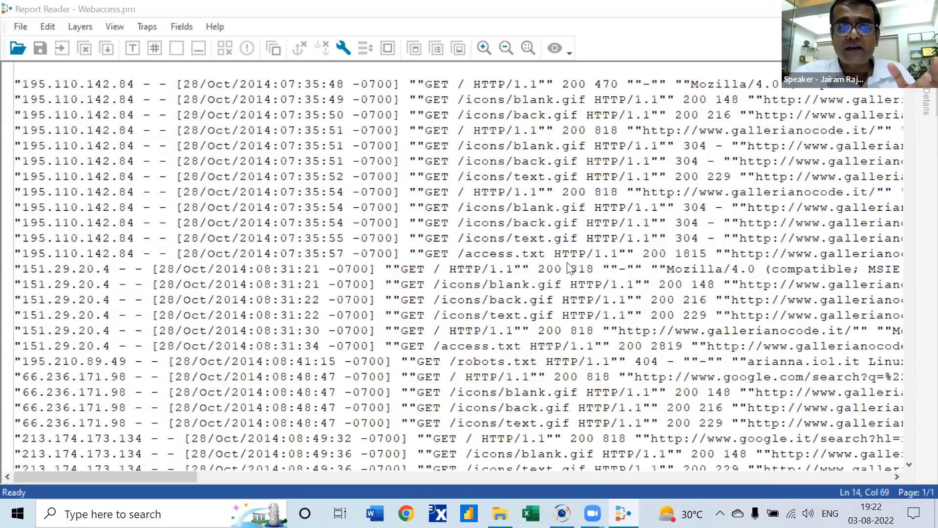
pyautogui.click(561, 268)
pyautogui.click(555, 269)
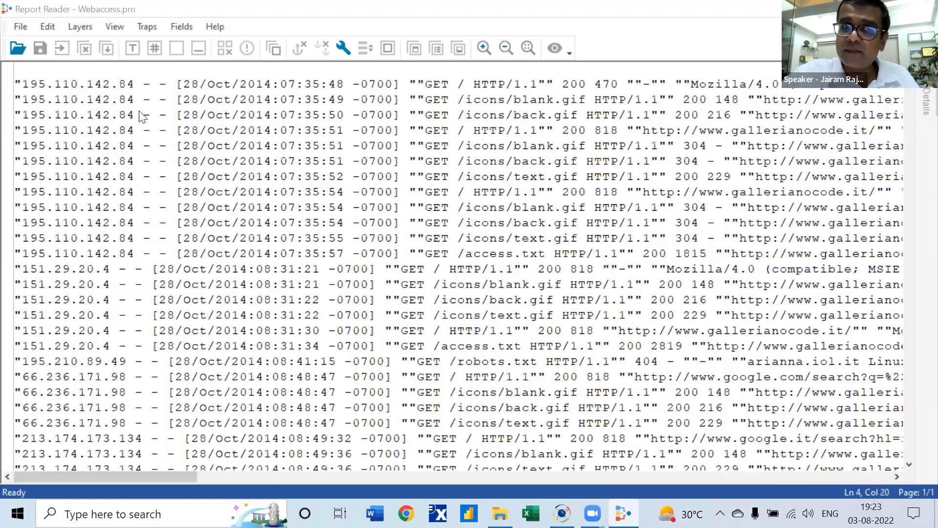
# - Create a standard layer in Report Reader using the first web access log line as the sample line
pyautogui.click(36, 88)
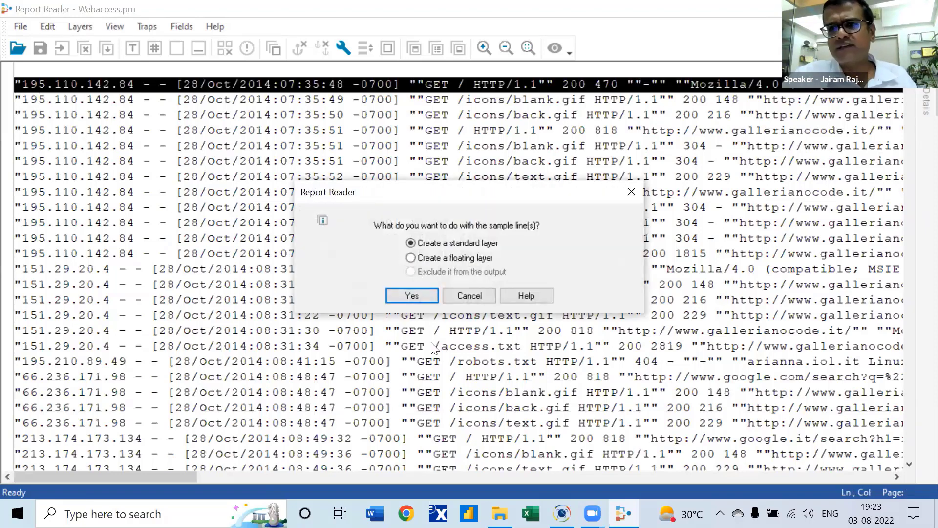
pyautogui.click(408, 300)
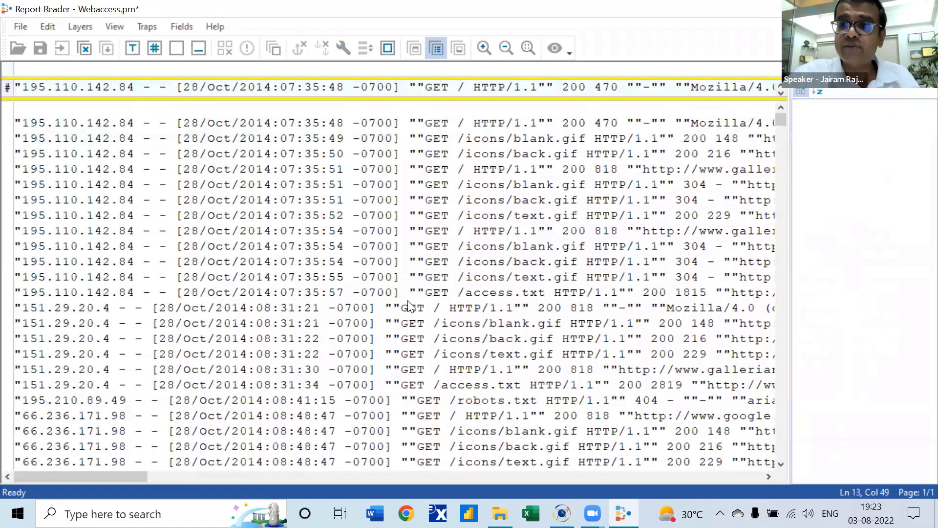
pyautogui.click(410, 306)
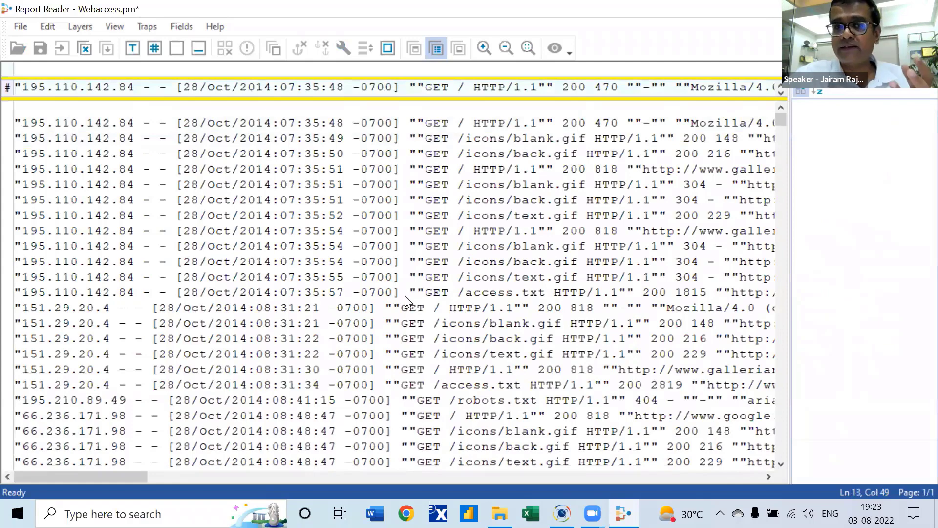
# - Discard the standard layer and create a floating layer using the first web access log line as the sample line
pyautogui.click(25, 72)
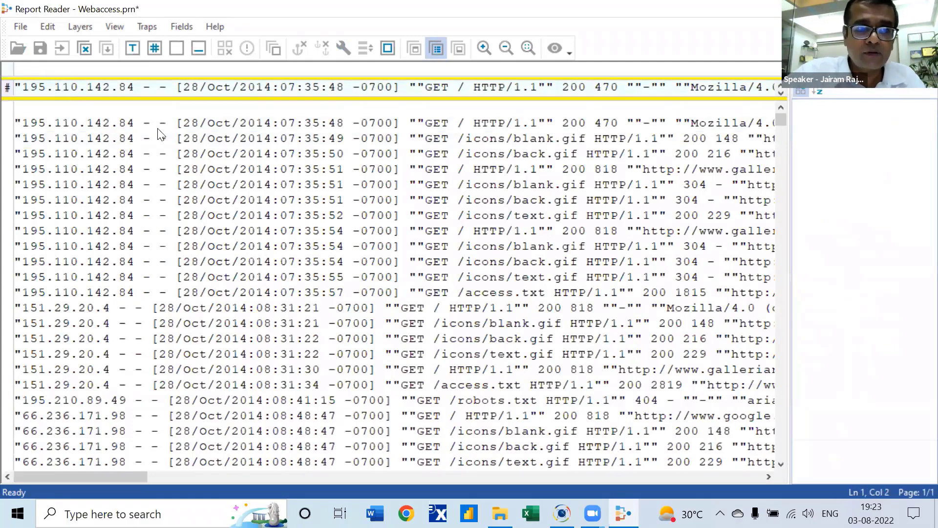
pyautogui.click(84, 50)
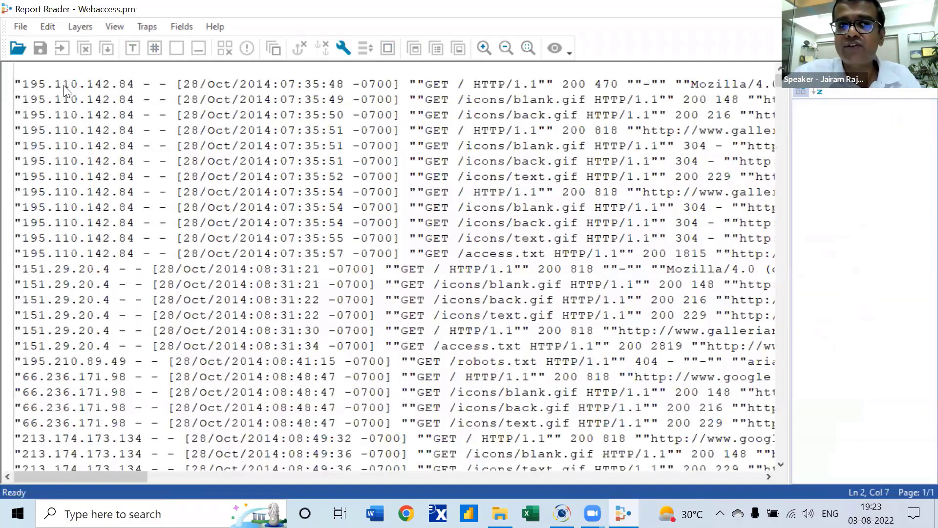
pyautogui.click(98, 84)
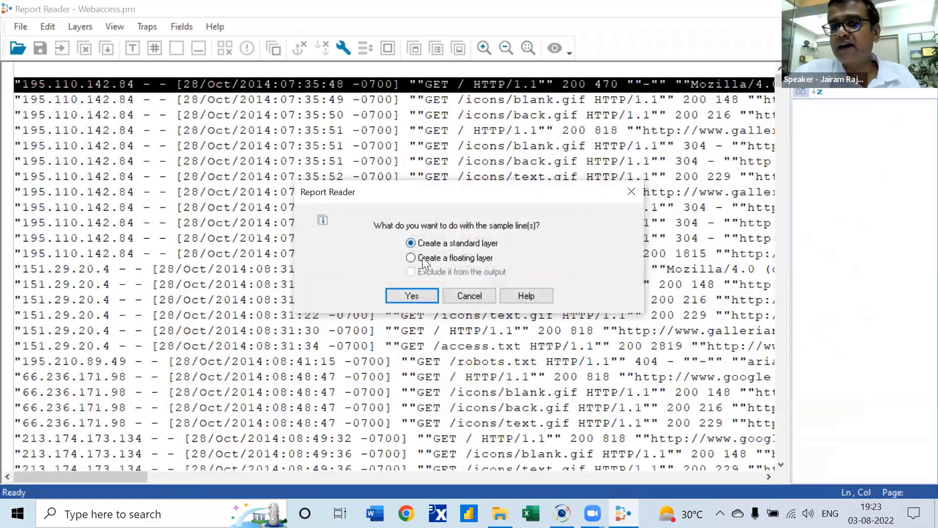
pyautogui.click(411, 259)
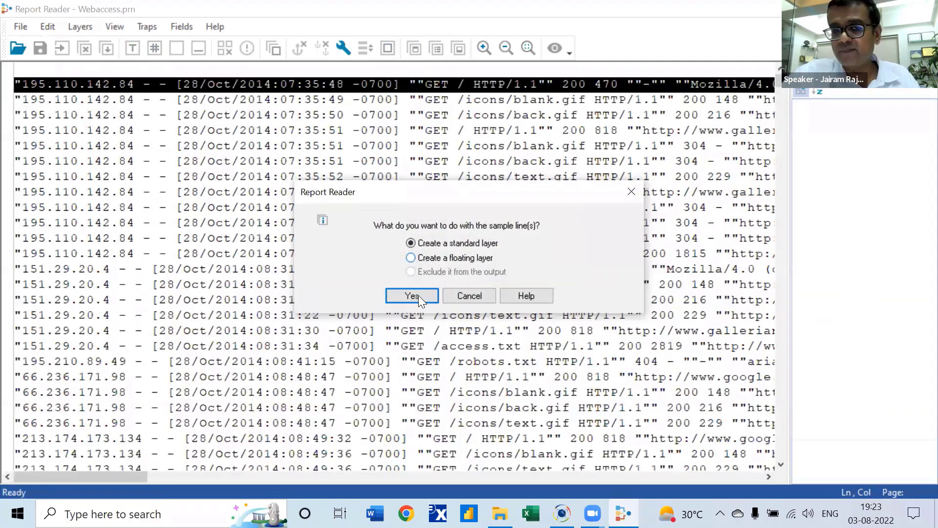
pyautogui.click(416, 295)
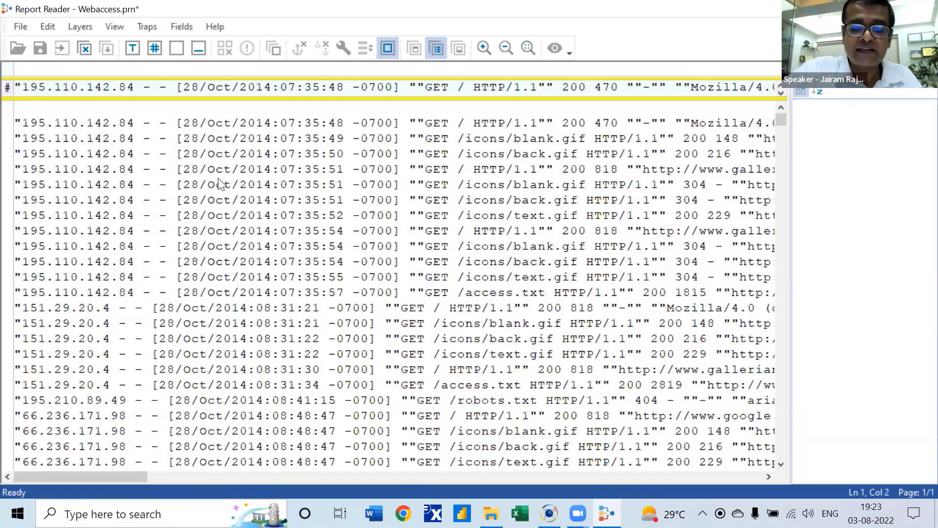
# - Add an NN numeric trap above the start of the IP address, and define fields over the 14-character IP address and the 10-character date portion
pyautogui.write('NN')
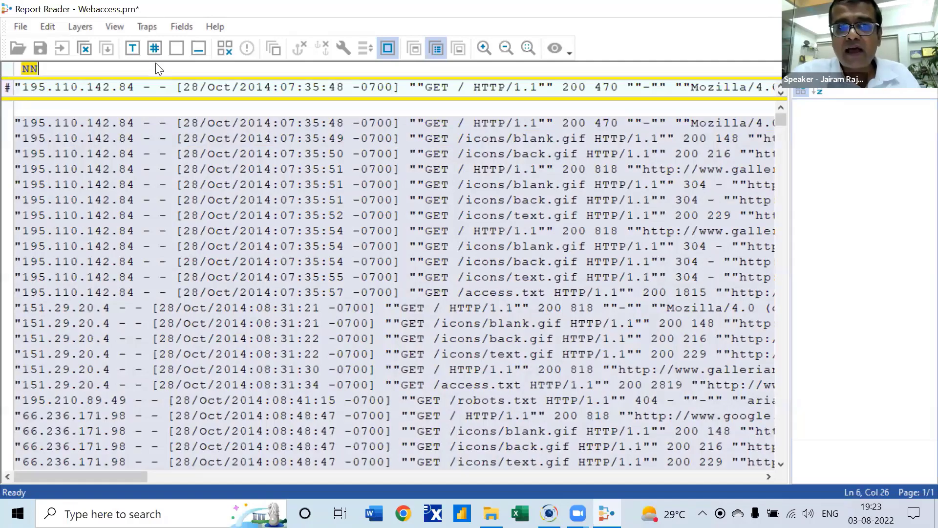
pyautogui.moveTo(28, 91); pyautogui.dragTo(136, 96)
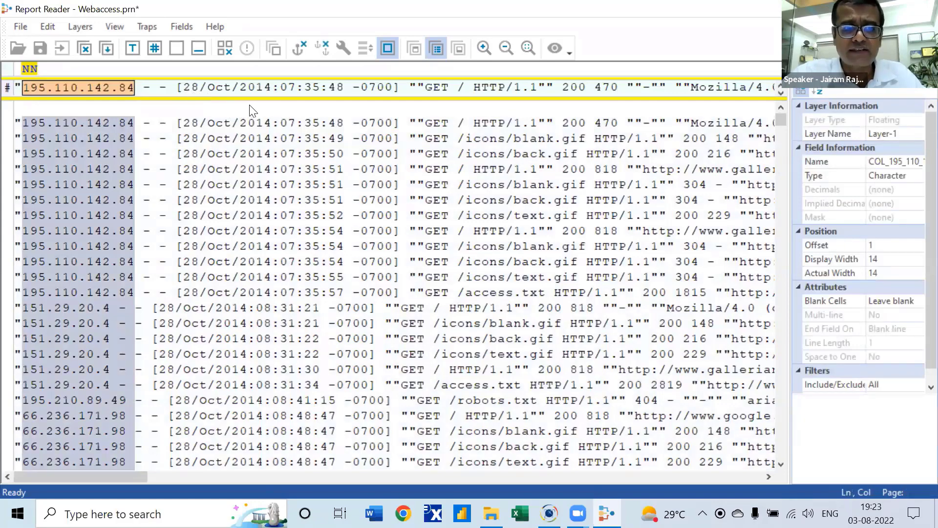
pyautogui.moveTo(183, 87); pyautogui.dragTo(231, 87)
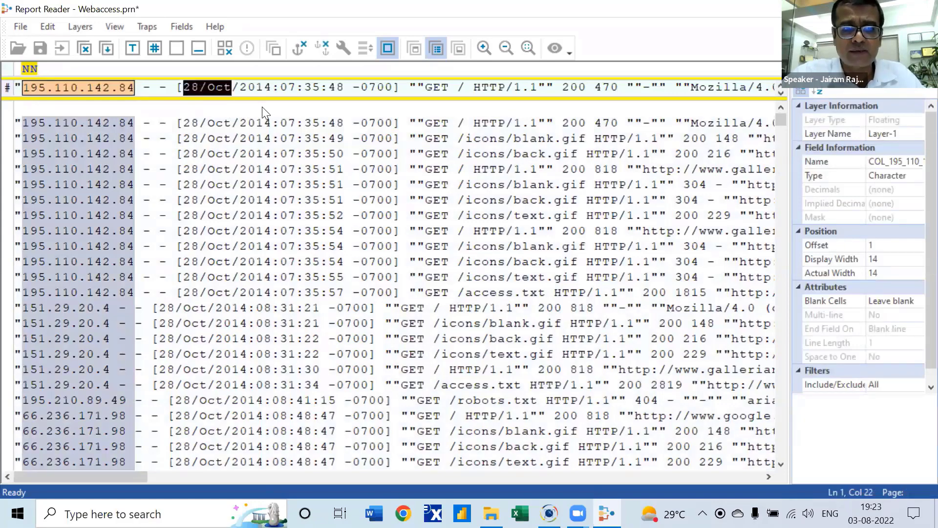
pyautogui.moveTo(262, 115); pyautogui.dragTo(264, 117)
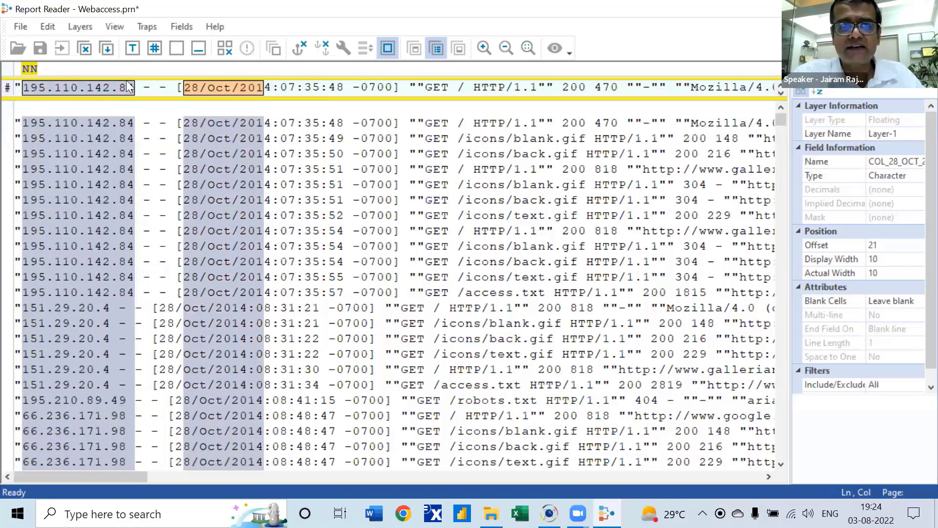
# - Name the field over the IP address IP ADDRESS
pyautogui.hotkey('shift', 'Tab')
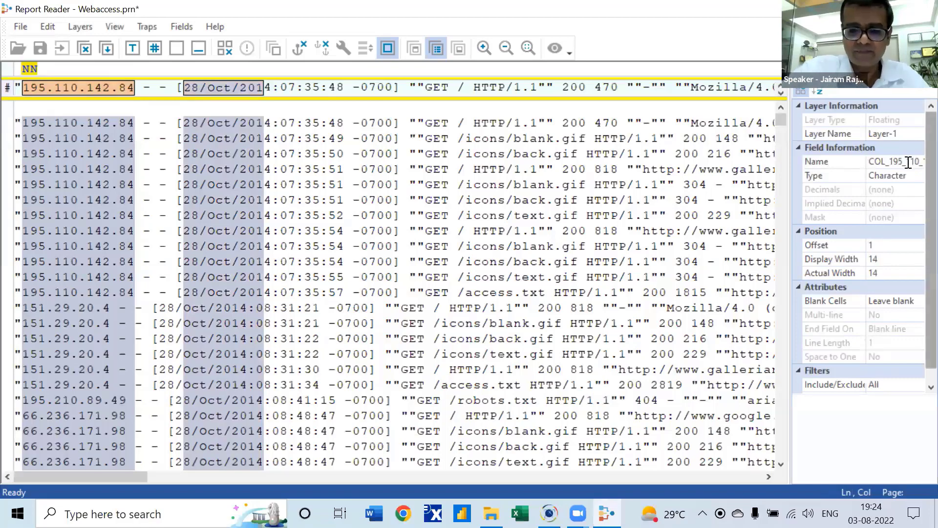
pyautogui.click(908, 161)
pyautogui.write('IP ADDRESS')
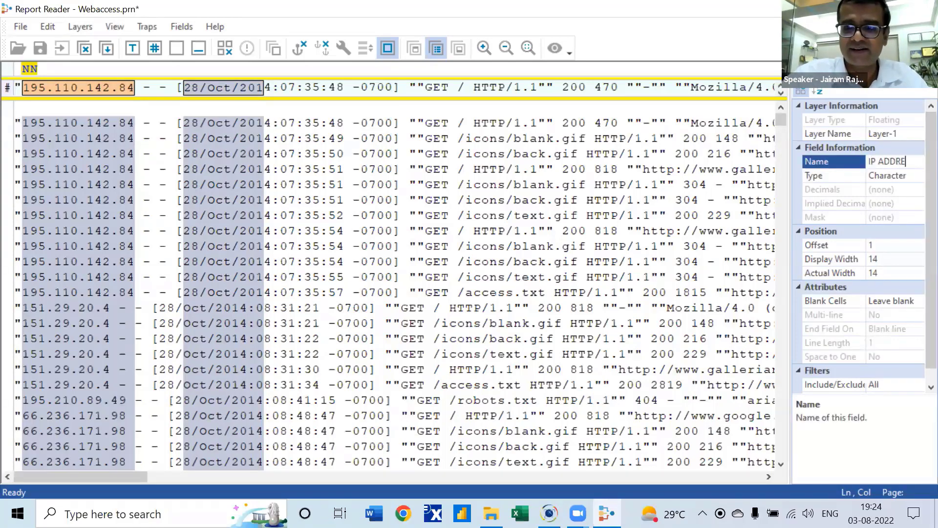
# - Set the date field's actual width to 11 and name the field DATE
pyautogui.click(252, 90)
pyautogui.click(893, 276)
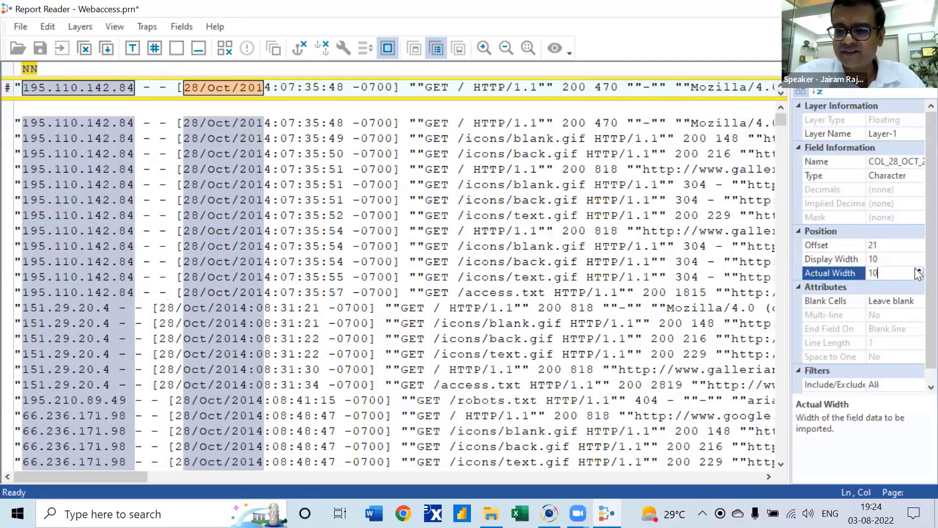
pyautogui.press('Up')
pyautogui.click(898, 168)
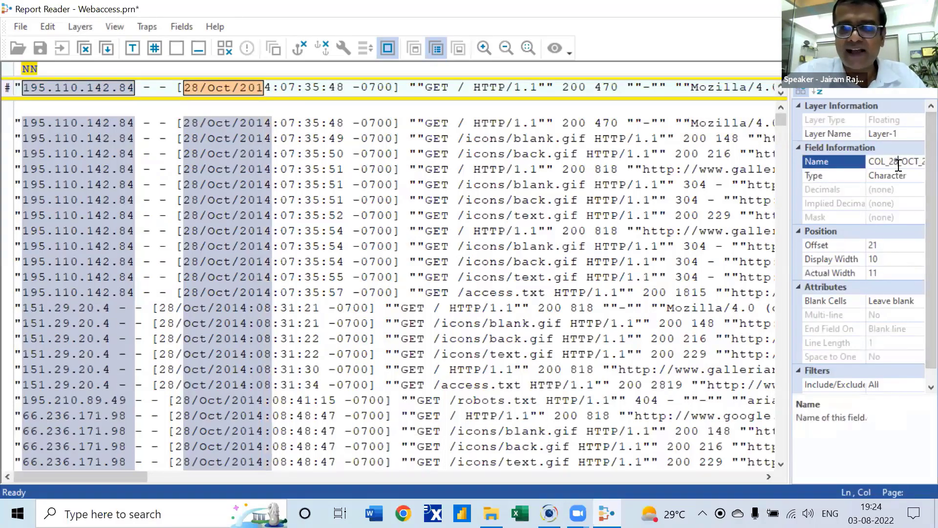
pyautogui.click(898, 166)
pyautogui.write('DATE')
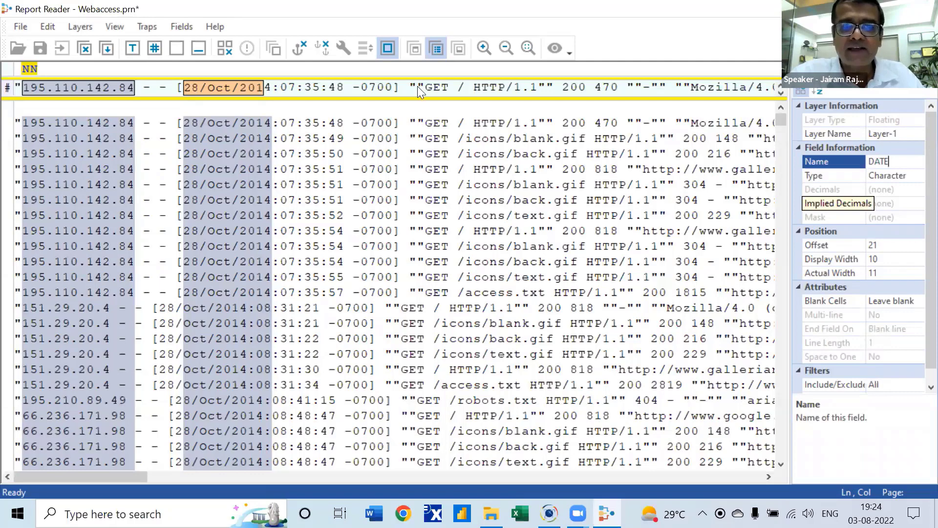
# - Add double-quote traps around the dash before the Mozilla entry, and remove the field defined on that dash
pyautogui.moveTo(146, 480); pyautogui.dragTo(210, 484)
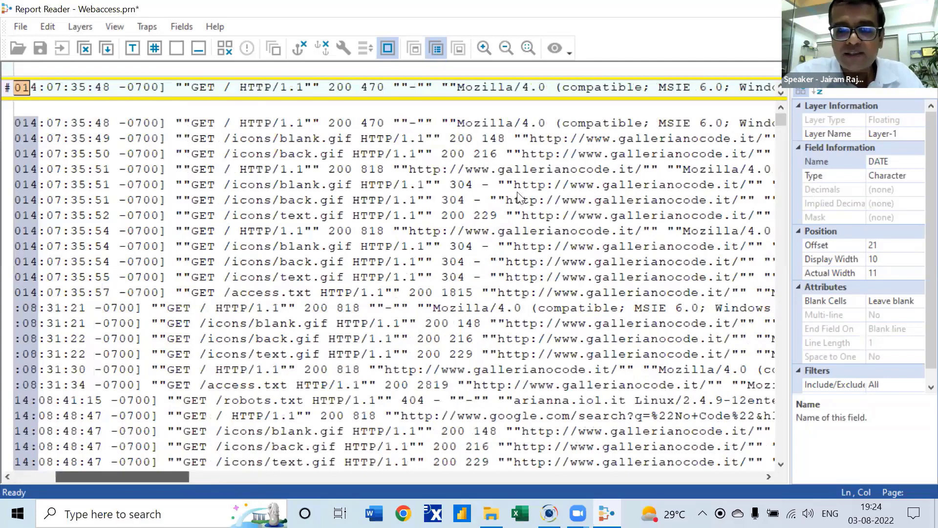
pyautogui.click(557, 207)
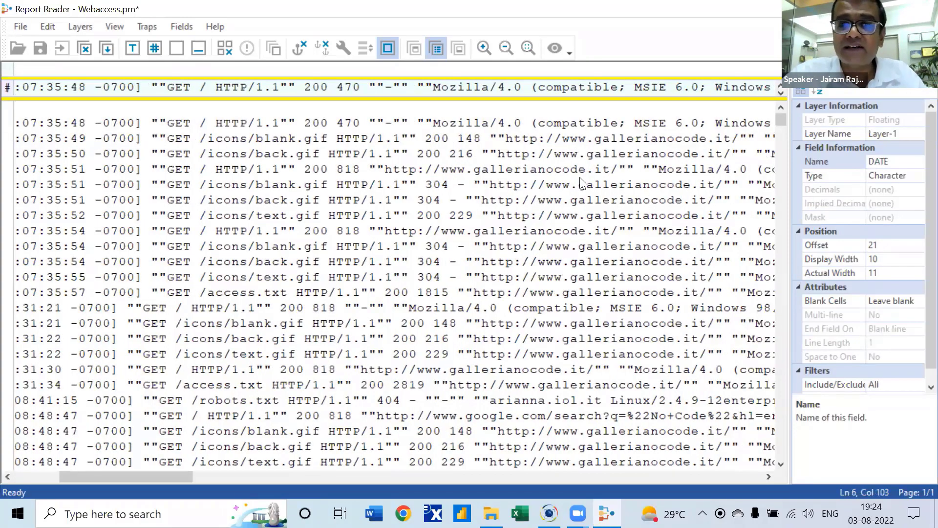
pyautogui.click(366, 373)
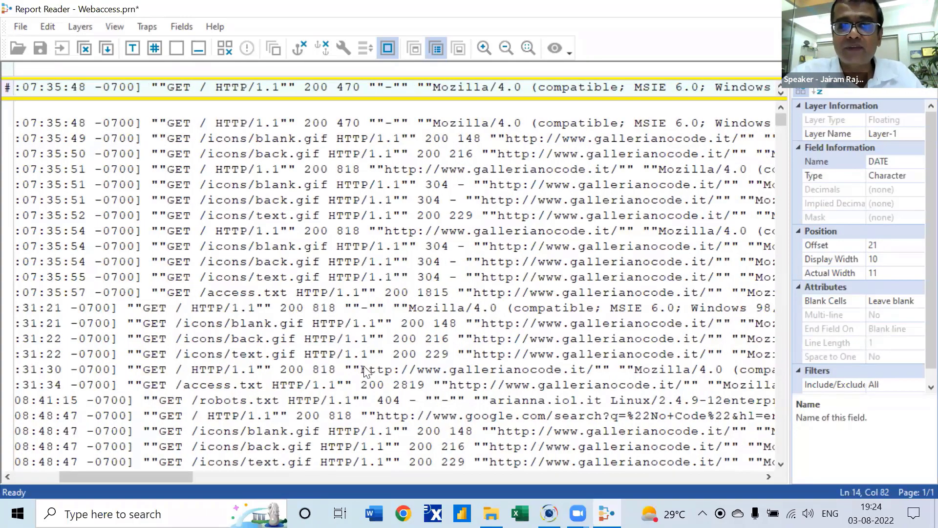
pyautogui.click(375, 70)
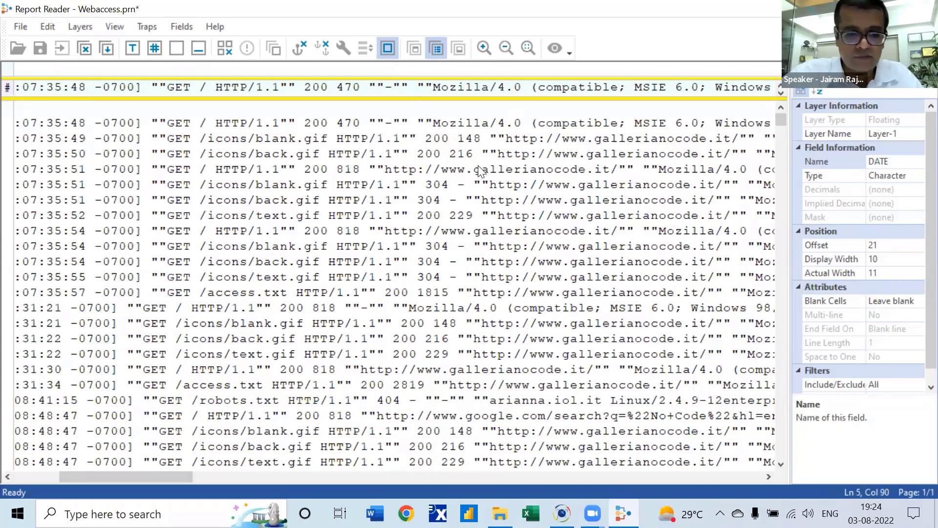
pyautogui.write('"')
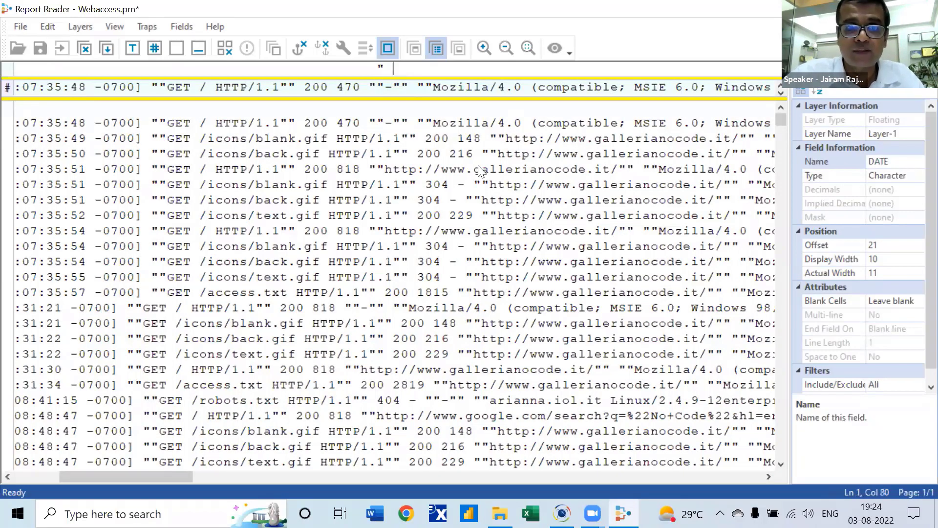
pyautogui.click(389, 88)
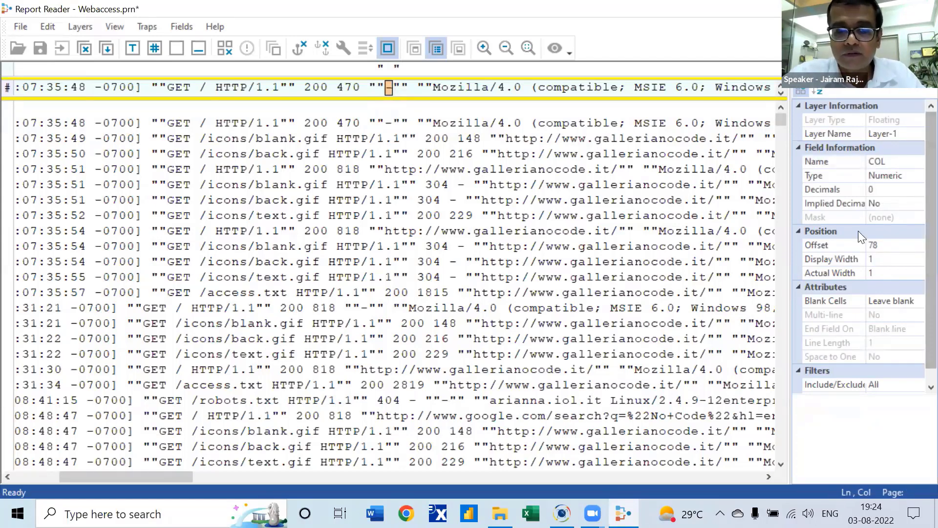
pyautogui.rightClick(390, 89)
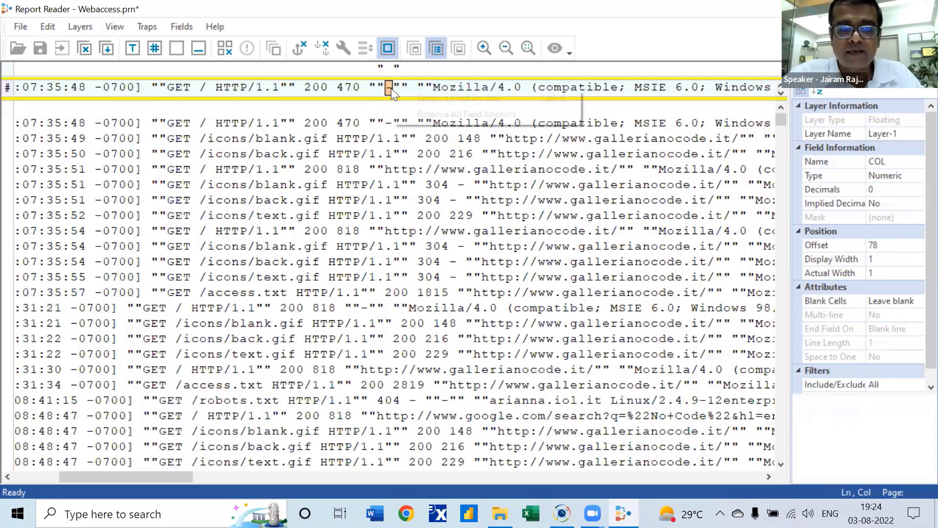
pyautogui.click(410, 100)
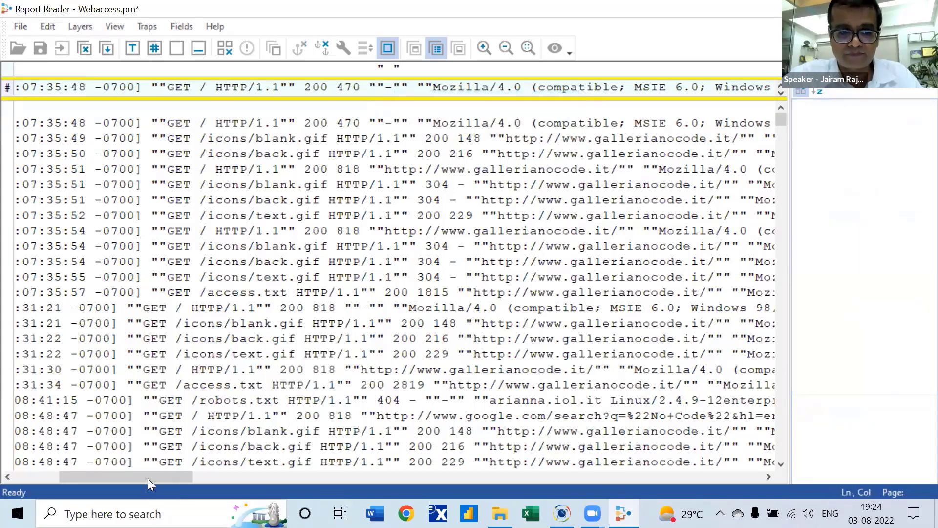
# - Set the DATE field's actual width to 12
pyautogui.moveTo(147, 478); pyautogui.dragTo(123, 478)
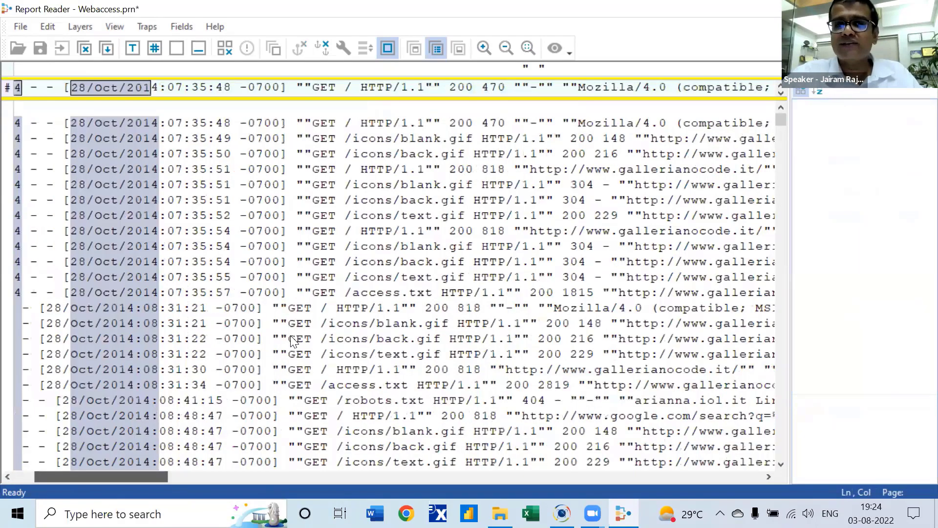
pyautogui.hscroll(-3, 71, 88)
pyautogui.click(71, 88)
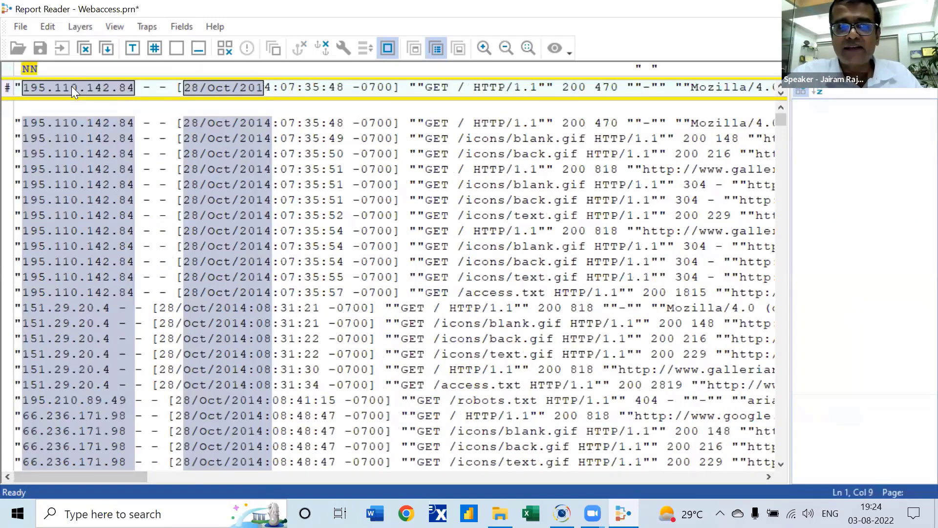
pyautogui.click(203, 87)
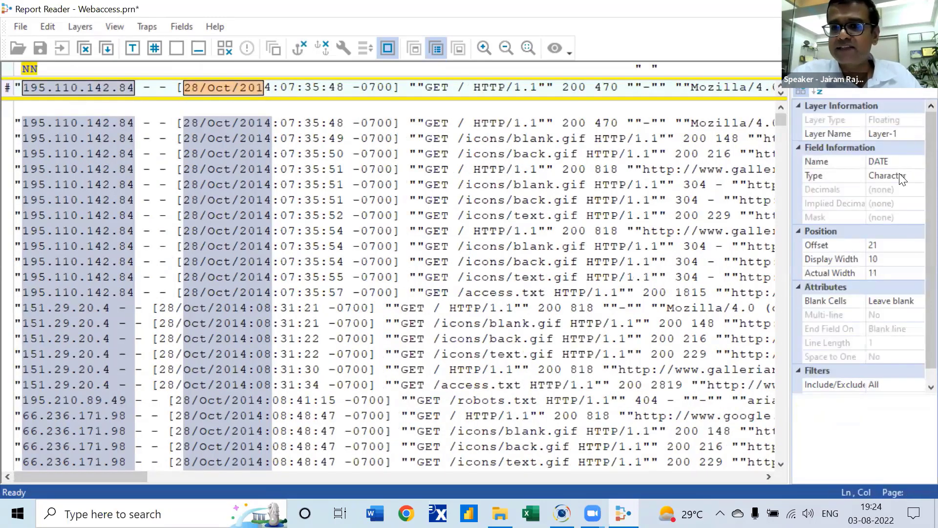
pyautogui.click(903, 274)
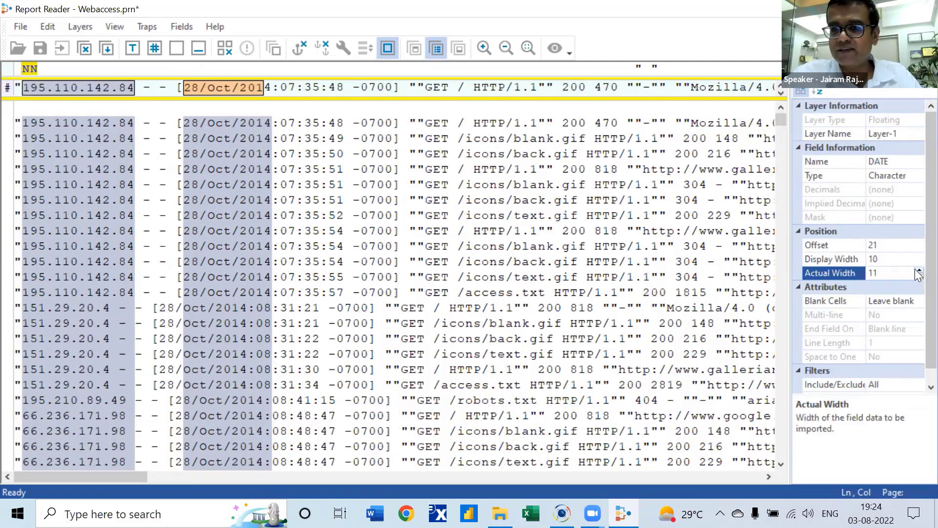
pyautogui.click(919, 270)
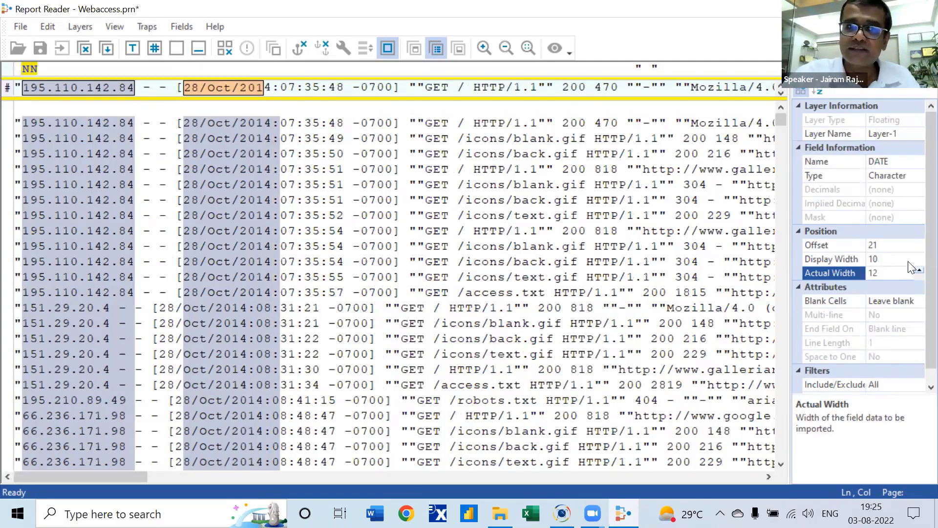
# - Add a dash trap above the first hyphen between the IP address and the date in the sample line
pyautogui.click(147, 69)
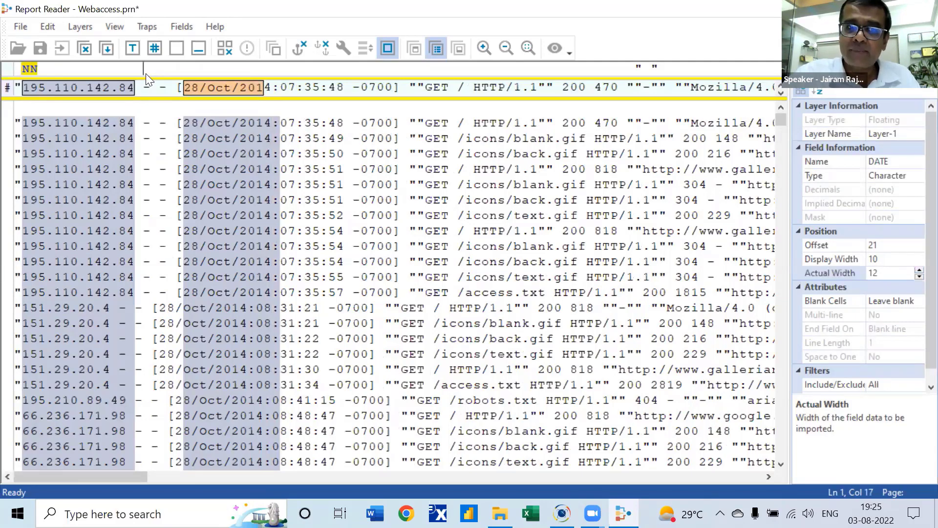
pyautogui.click(425, 267)
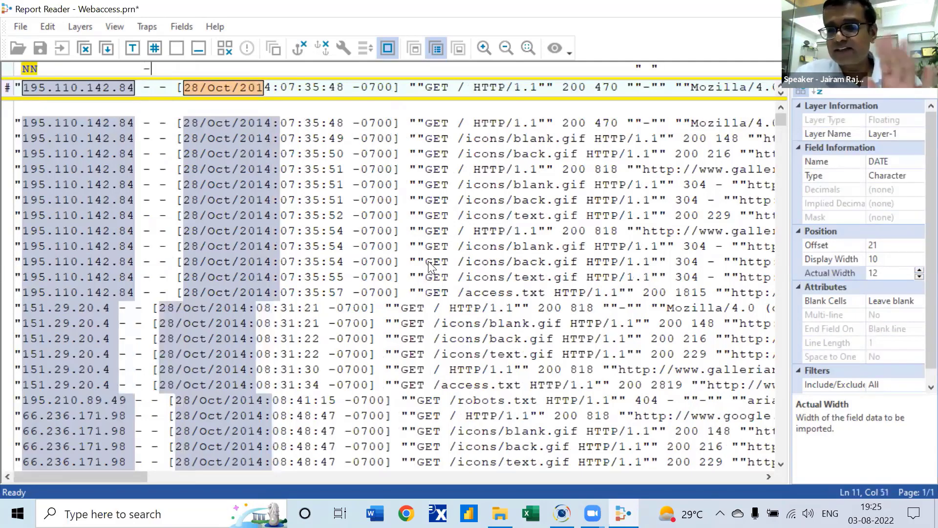
pyautogui.click(428, 262)
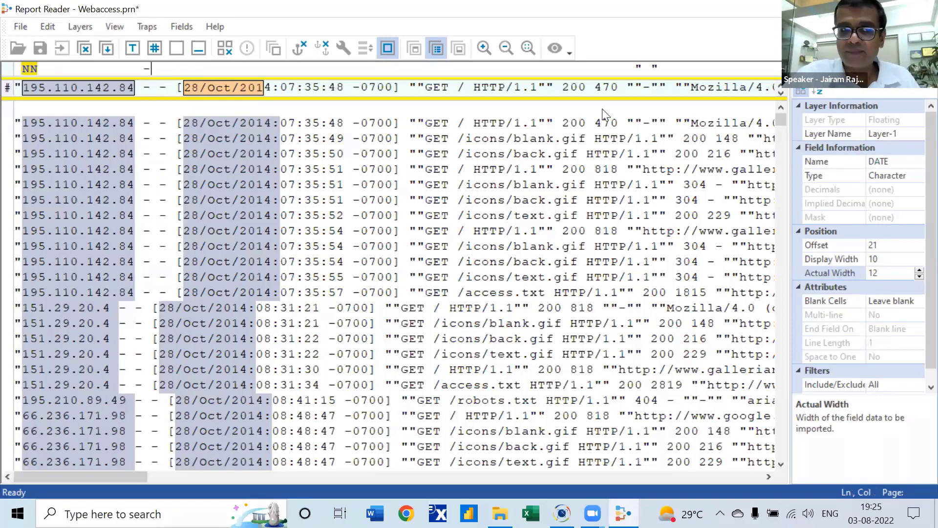
# - Save the layer and import the data into IDEA, saving the required template file as Webaccess
pyautogui.click(106, 50)
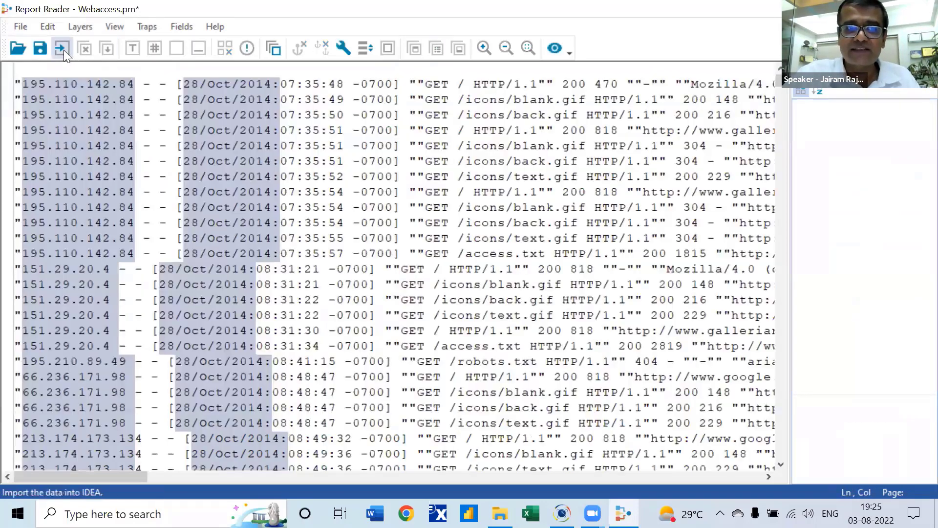
pyautogui.click(61, 48)
pyautogui.click(444, 287)
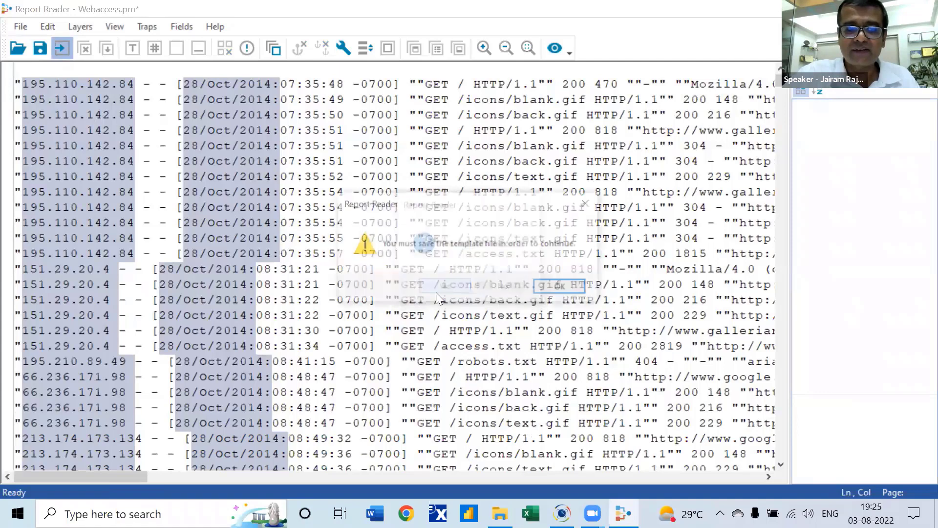
pyautogui.click(551, 289)
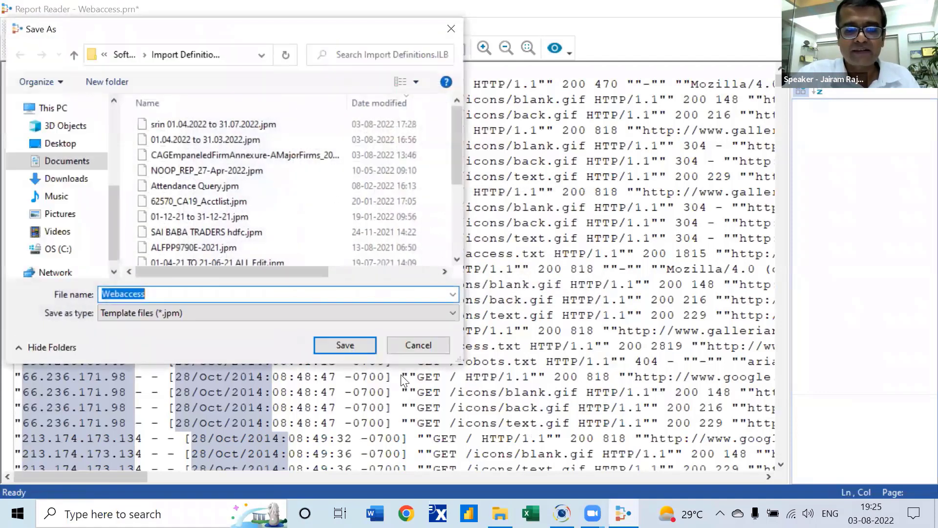
pyautogui.press('Return')
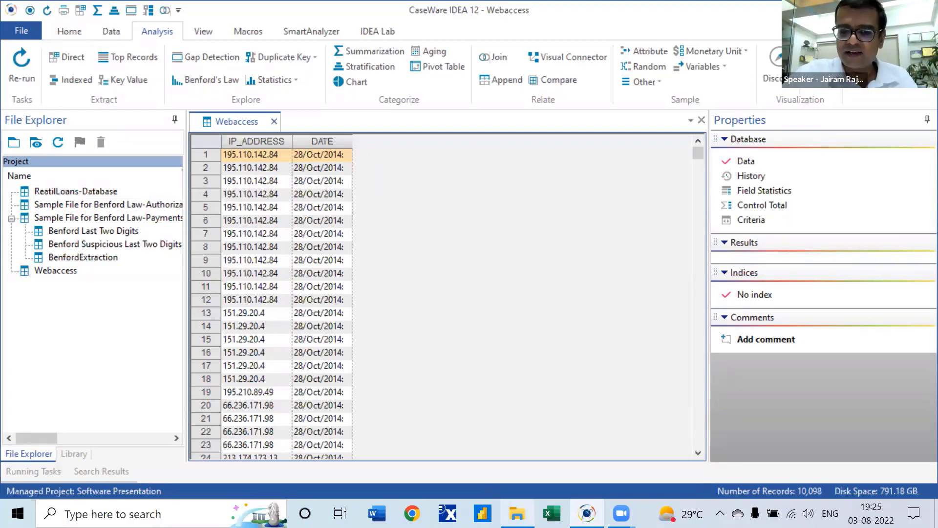
# - Import the Database sheet of the Website Access File workbook from the source files folder, using the first row as field names
pyautogui.hotkey('alt', 'Tab')
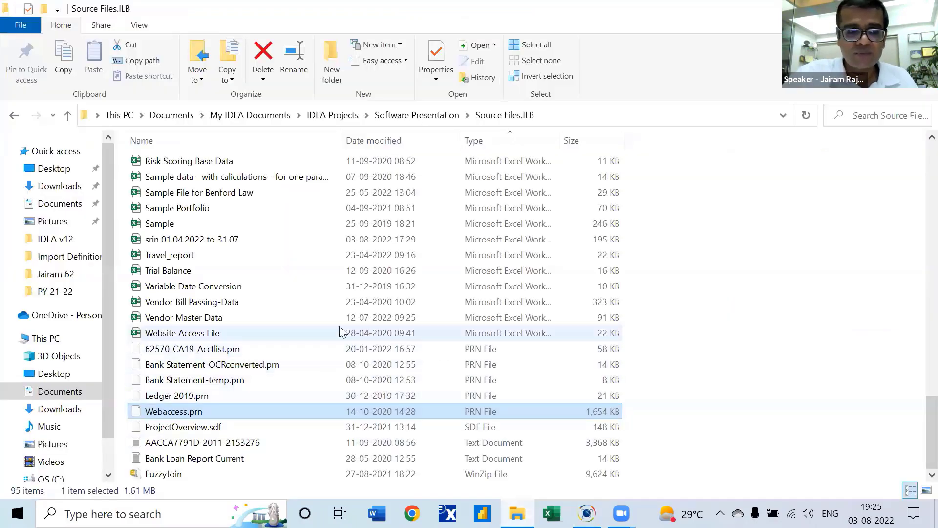
pyautogui.click(208, 334)
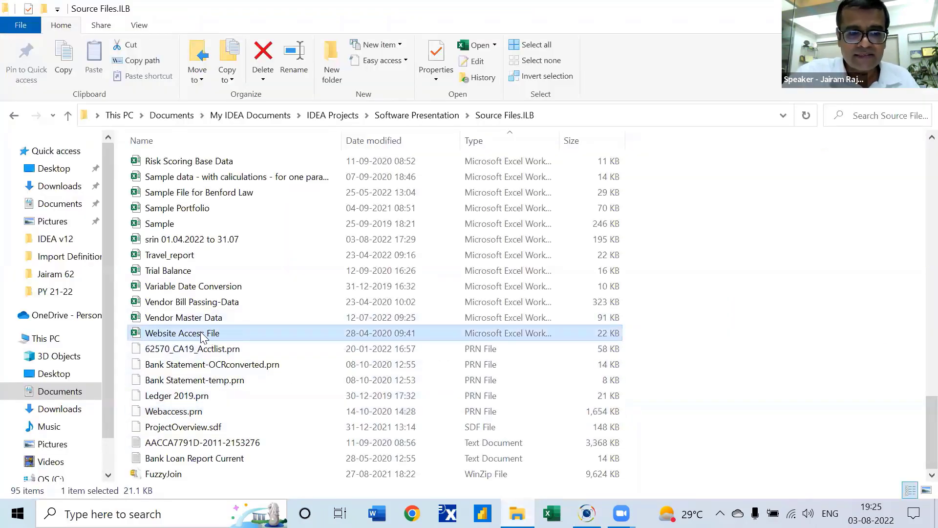
pyautogui.moveTo(208, 337); pyautogui.dragTo(516, 333)
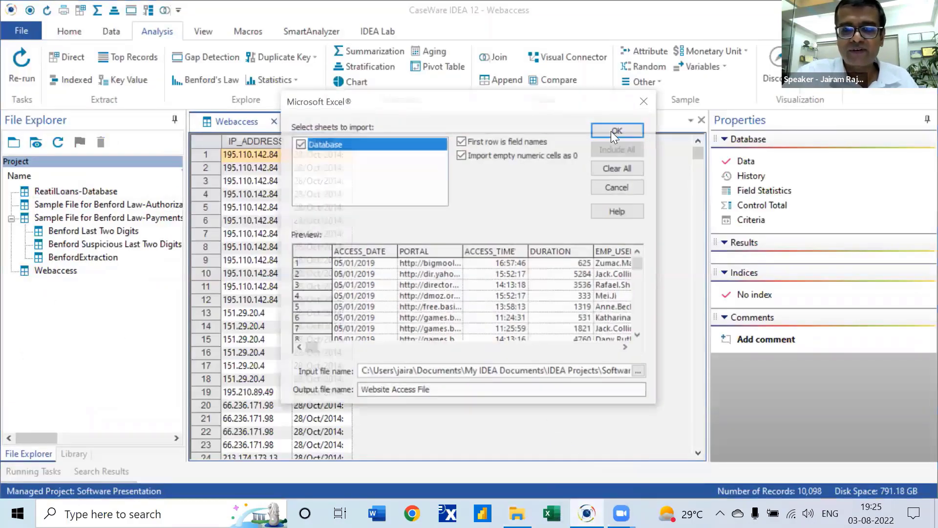
pyautogui.click(609, 132)
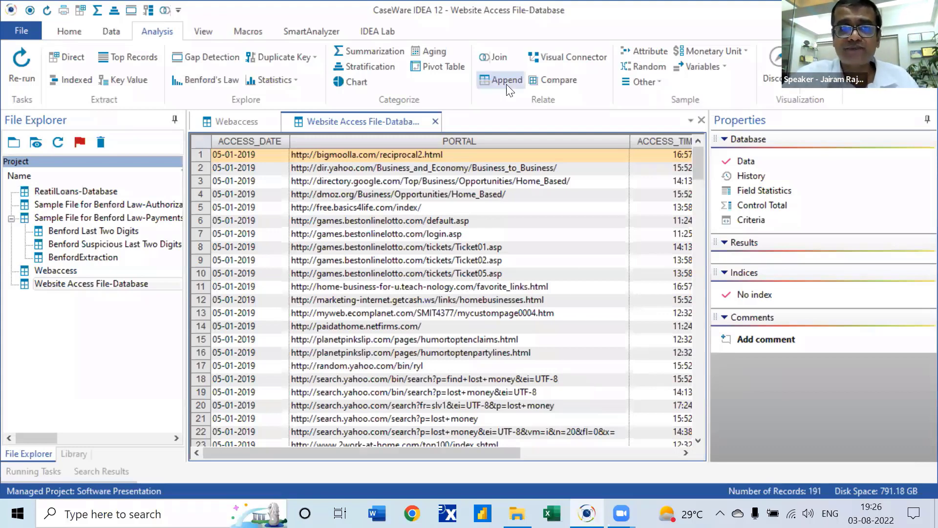
# - Set up an advanced text search of the website access database for *poker* OR *gambl*
pyautogui.click(112, 37)
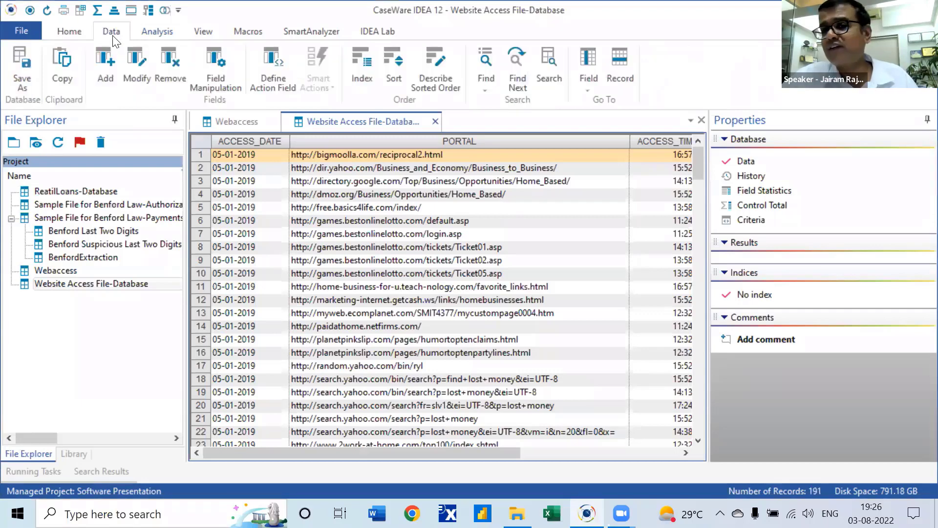
pyautogui.click(545, 55)
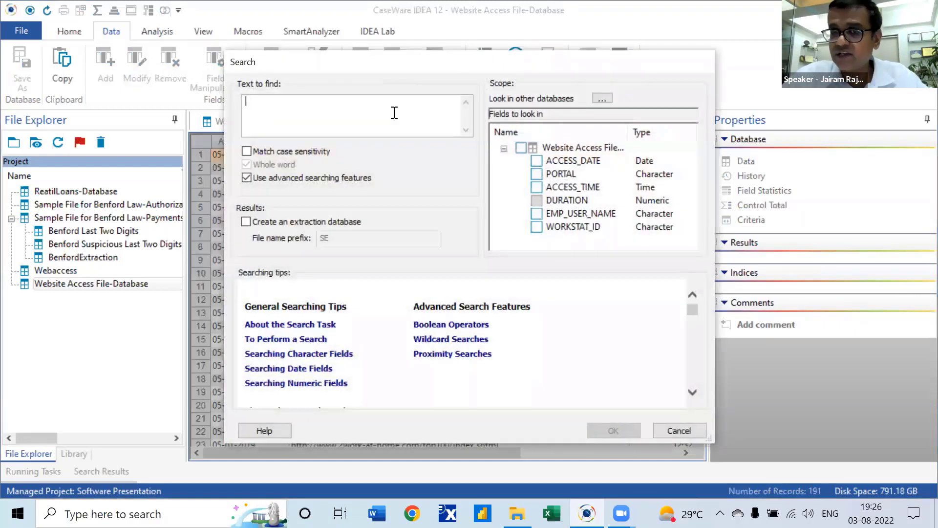
pyautogui.write('*')
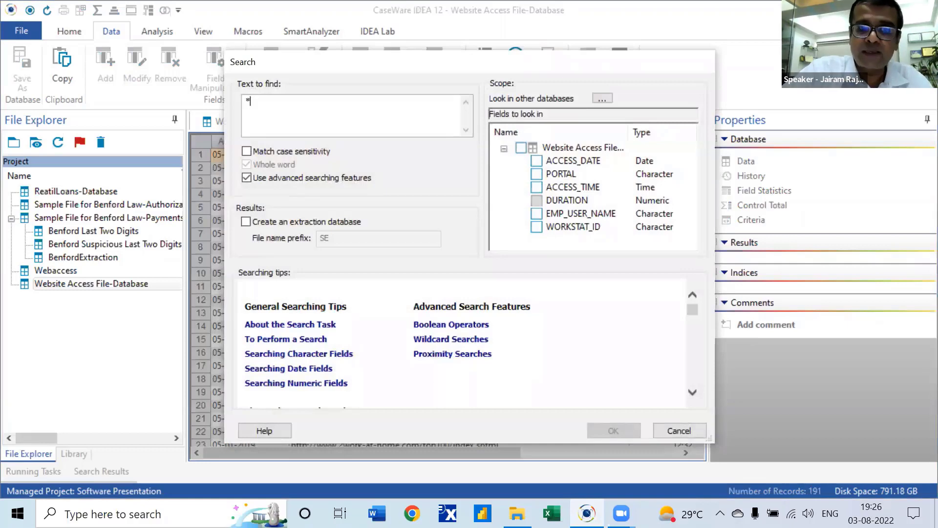
pyautogui.write('po')
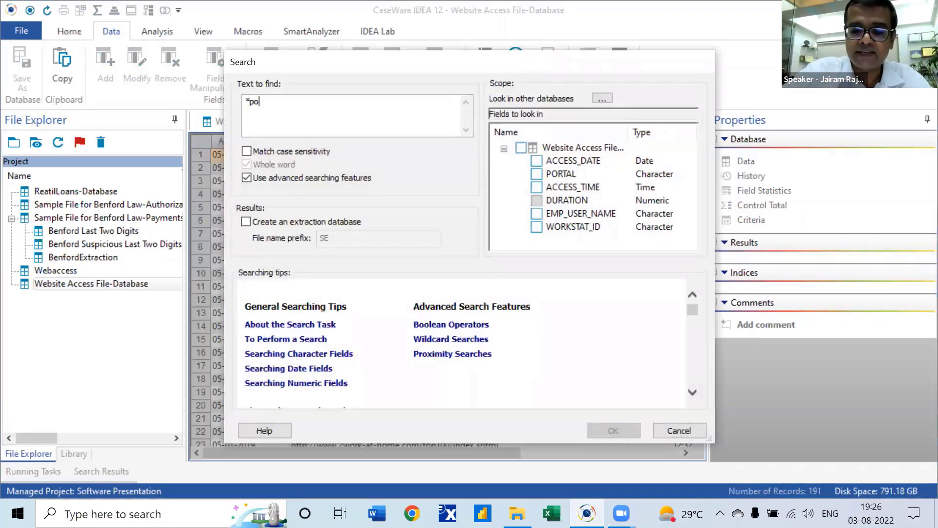
pyautogui.write('ker* ')
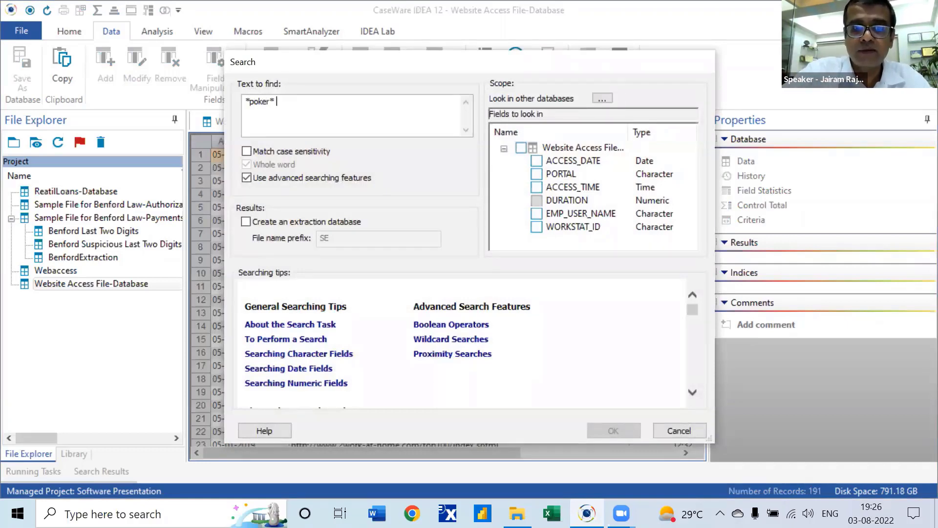
pyautogui.write('OR *')
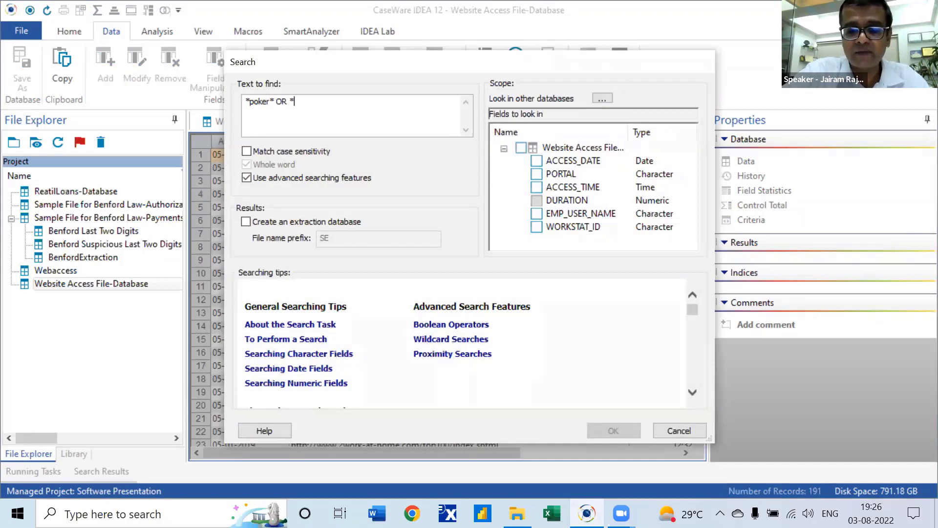
pyautogui.write('gambl* ')
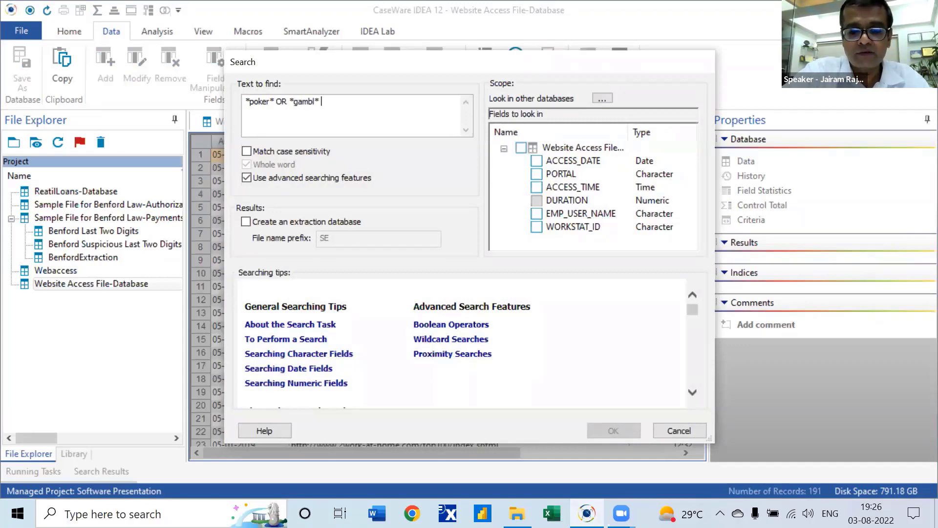
pyautogui.write('OR')
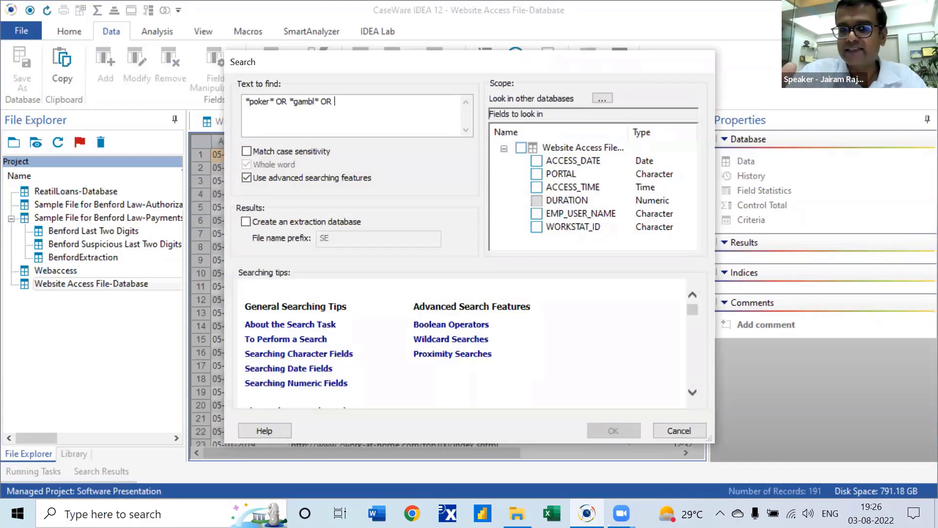
pyautogui.press('BackSpace')
pyautogui.press('BackSpace')
pyautogui.press('BackSpace')
pyautogui.press('BackSpace')
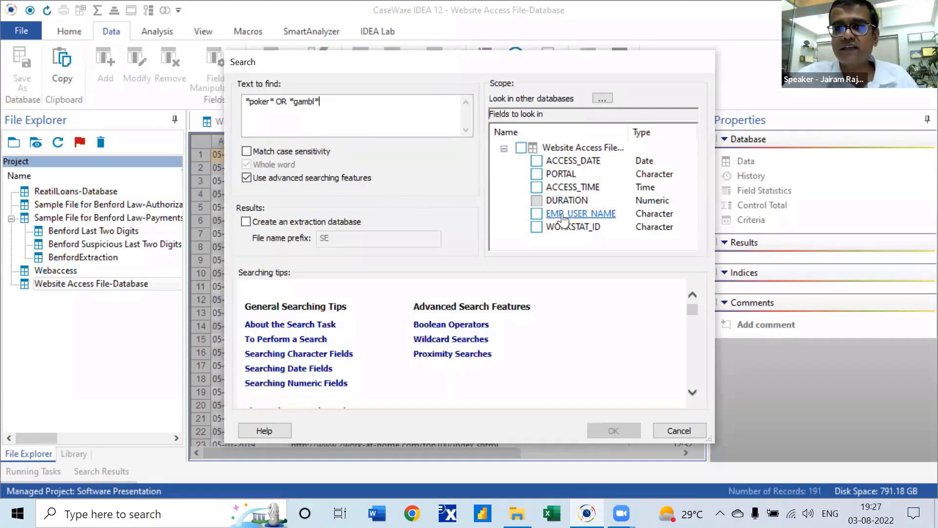
# - Run the search on the PORTAL field only, creating an extraction database with the file name prefix Harmful URL Access
pyautogui.click(536, 175)
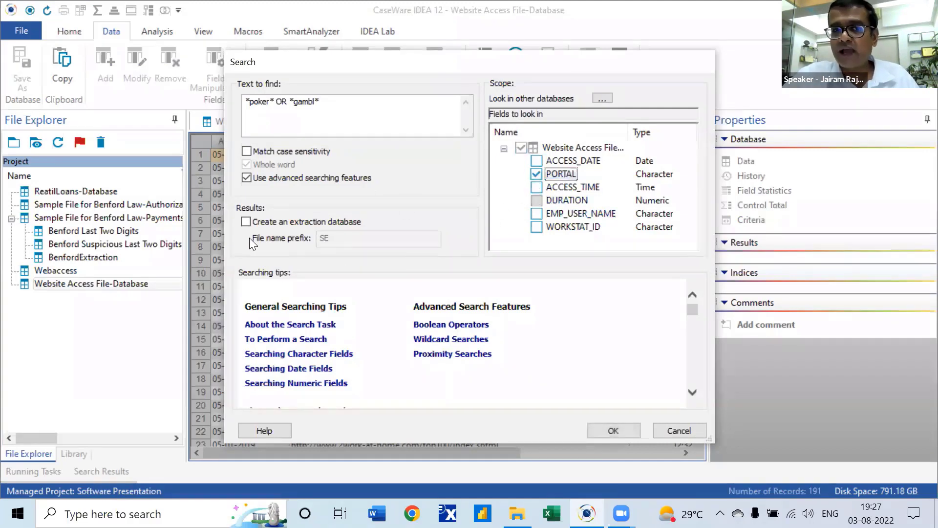
pyautogui.click(246, 221)
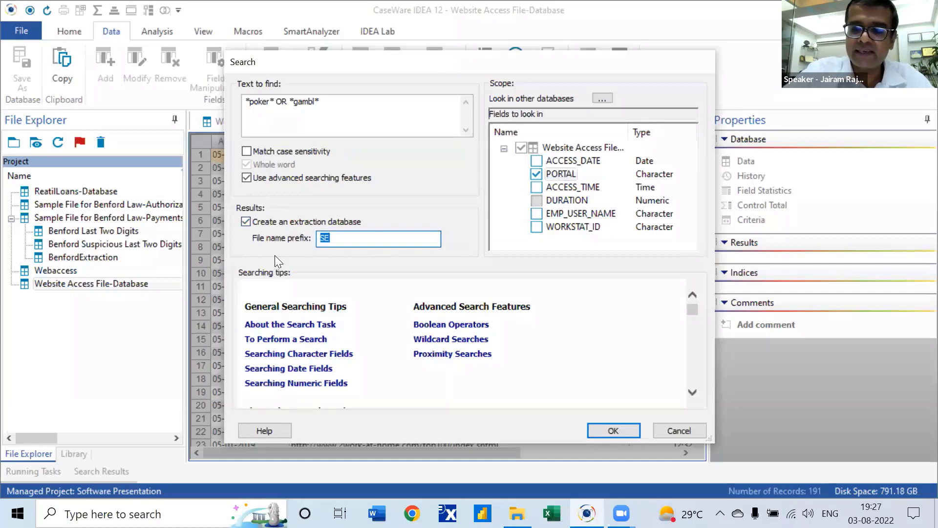
pyautogui.write('Harmg')
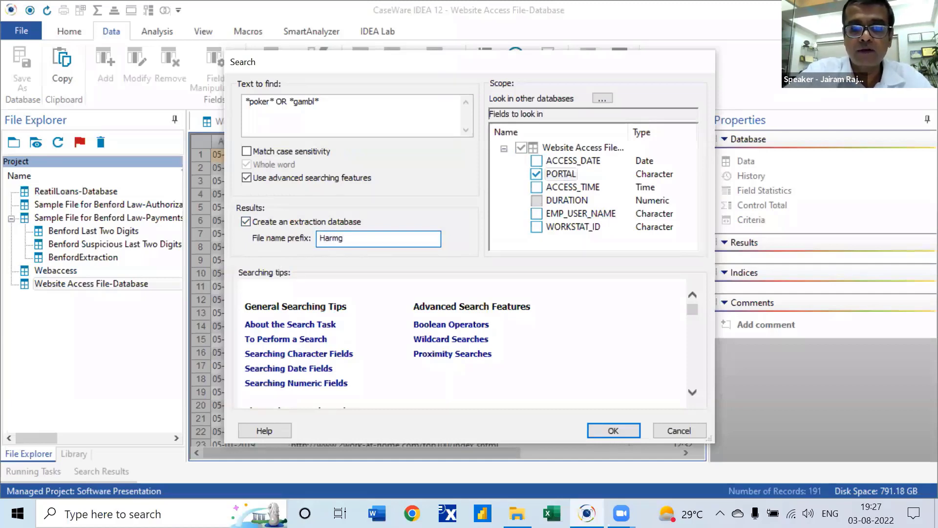
pyautogui.press('BackSpace')
pyautogui.write('ful')
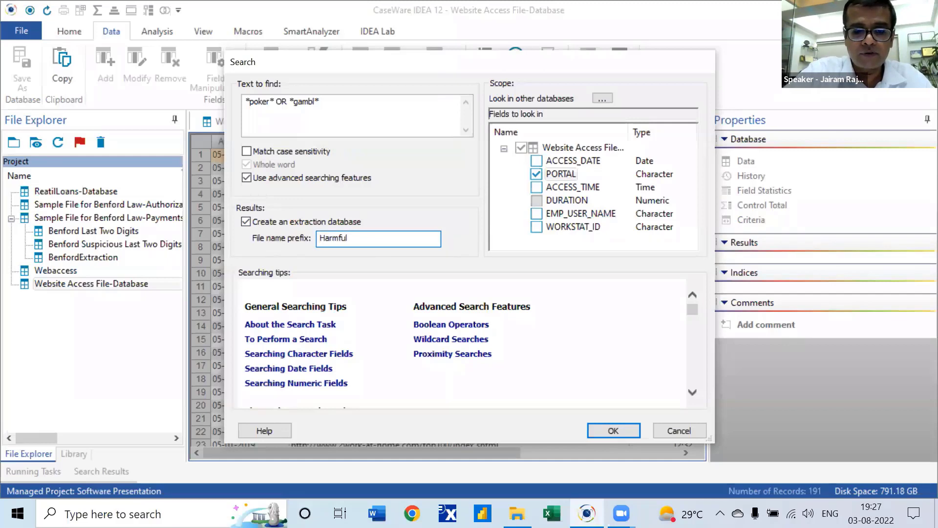
pyautogui.write(' URL Access')
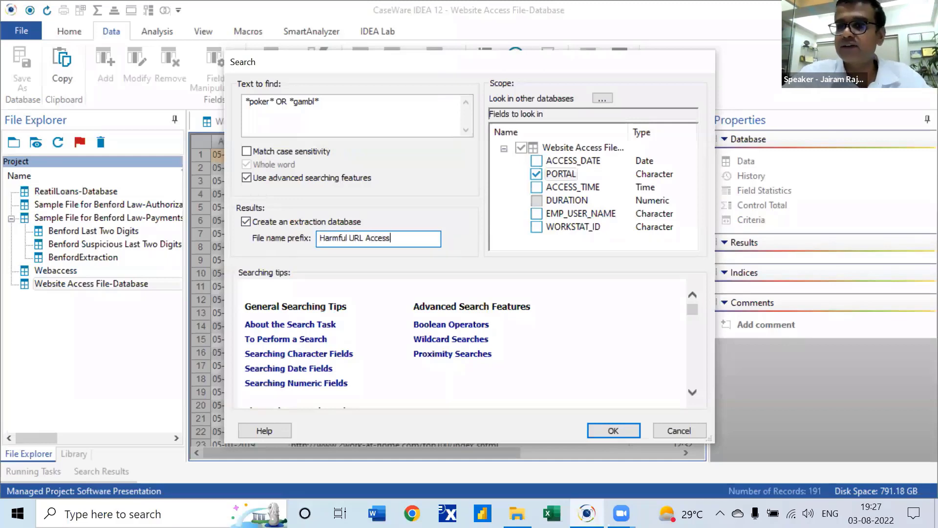
pyautogui.click(613, 430)
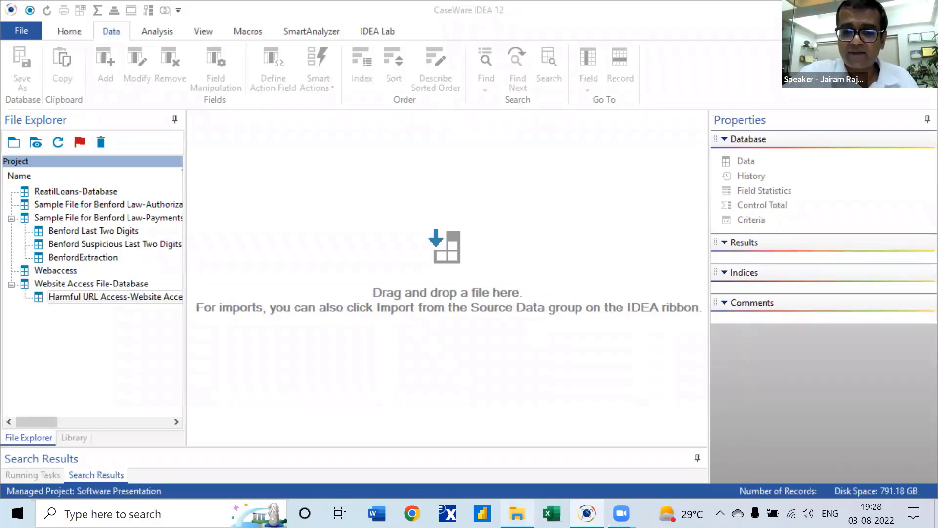
# - Import the DATA sheet of the Vendor Master Data workbook from the source files folder
pyautogui.hotkey('alt', 'Tab')
pyautogui.scroll(2, 918, 410)
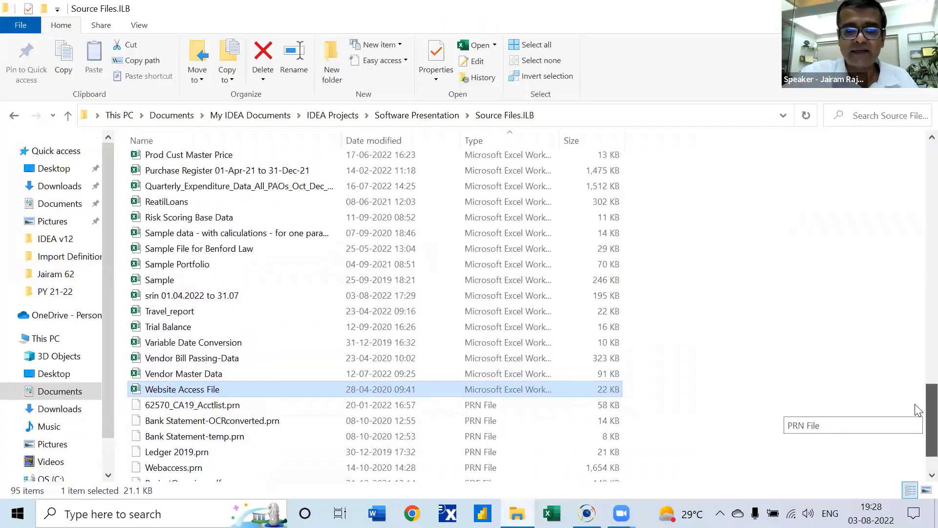
pyautogui.doubleClick(177, 373)
pyautogui.moveTo(177, 373); pyautogui.dragTo(553, 354)
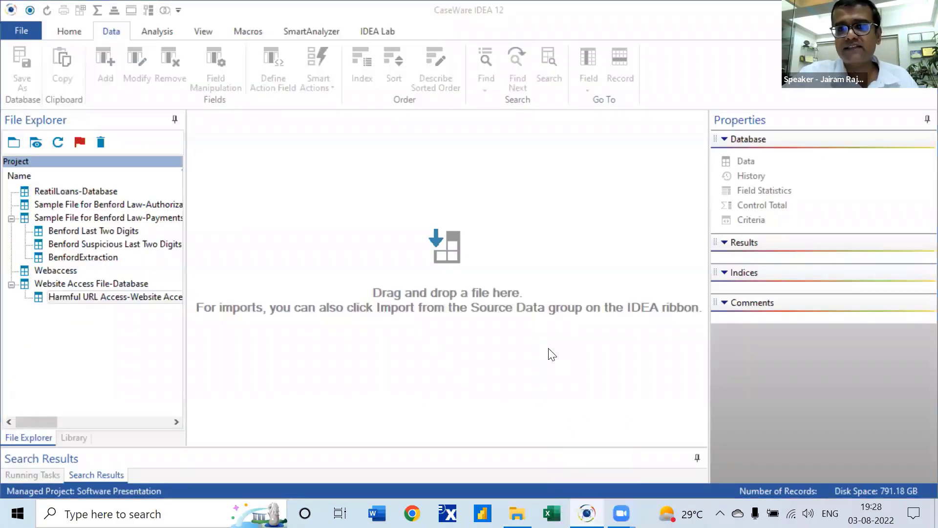
pyautogui.click(619, 128)
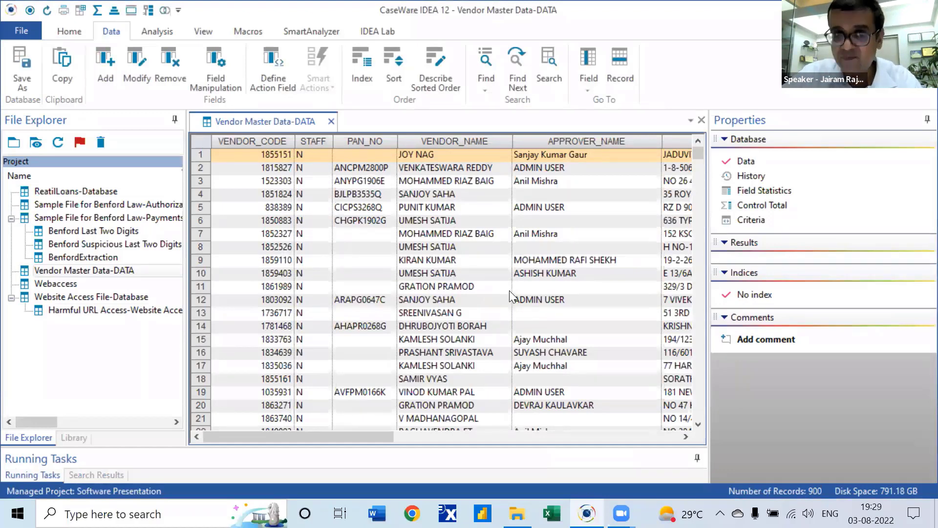
# - Examine the vendor master's STAFF, vendor name, approver name, mailing address and PAN_NO fields
pyautogui.click(317, 141)
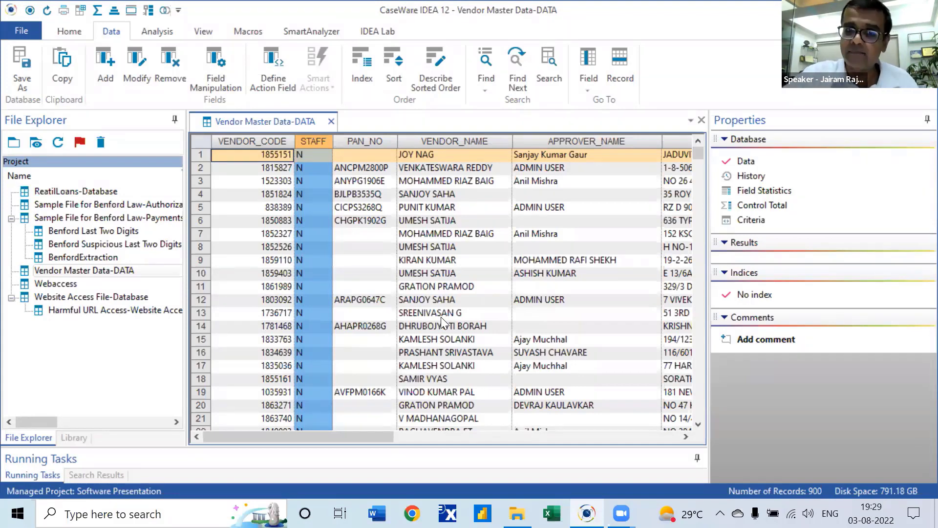
pyautogui.click(465, 143)
pyautogui.click(628, 436)
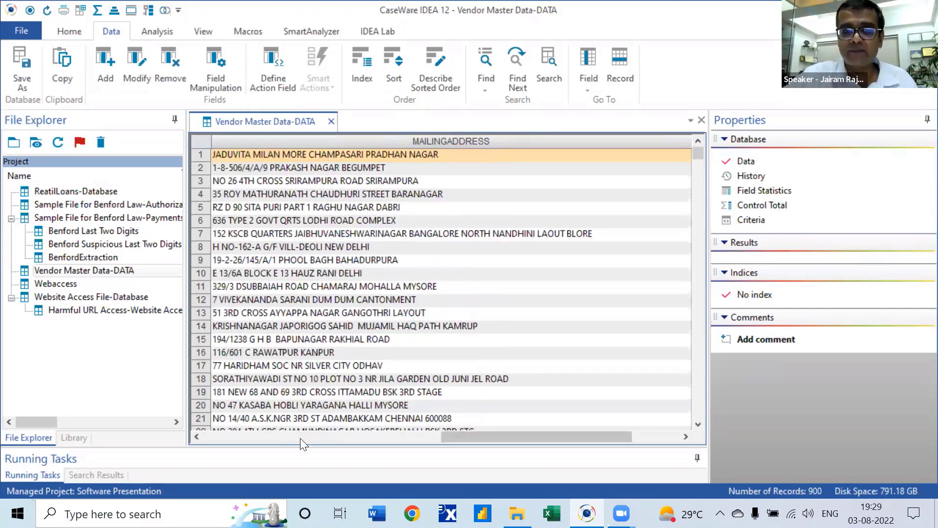
pyautogui.click(255, 437)
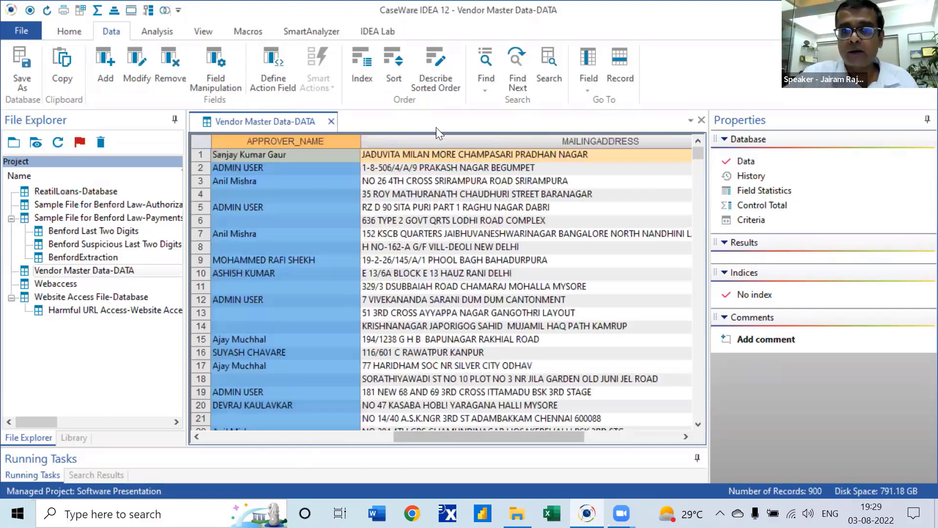
pyautogui.press('Home')
pyautogui.click(375, 139)
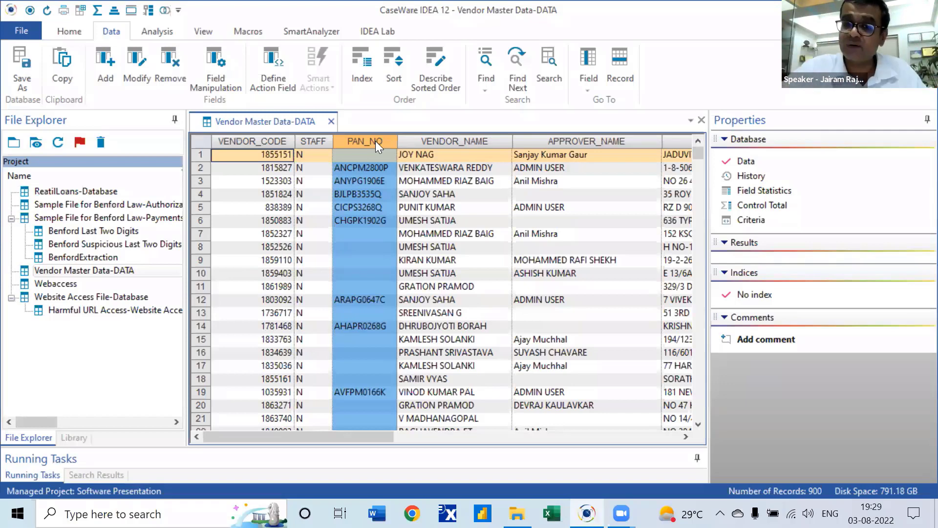
# - Run a Key Value Extraction on the vendor master keyed on STAFF ascending, creating separate databases for N and Y with prefix KeyVal
pyautogui.click(212, 79)
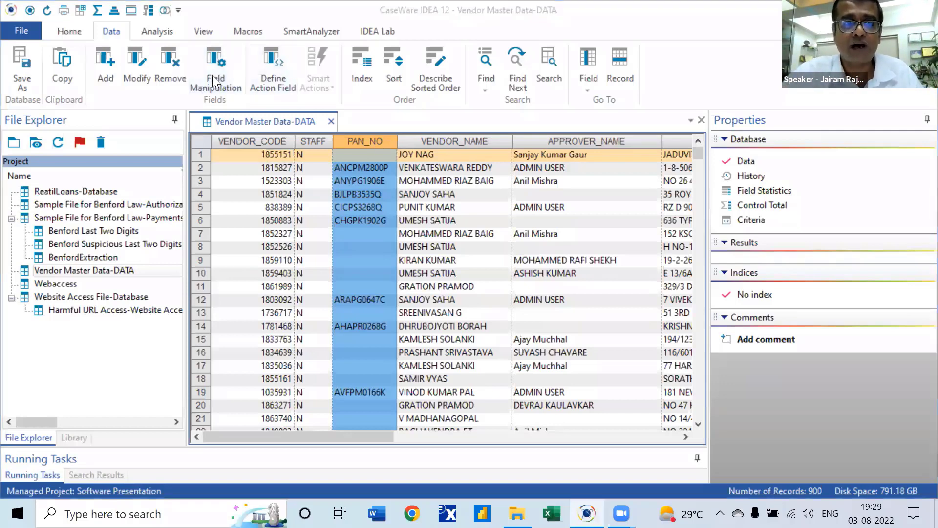
pyautogui.click(157, 31)
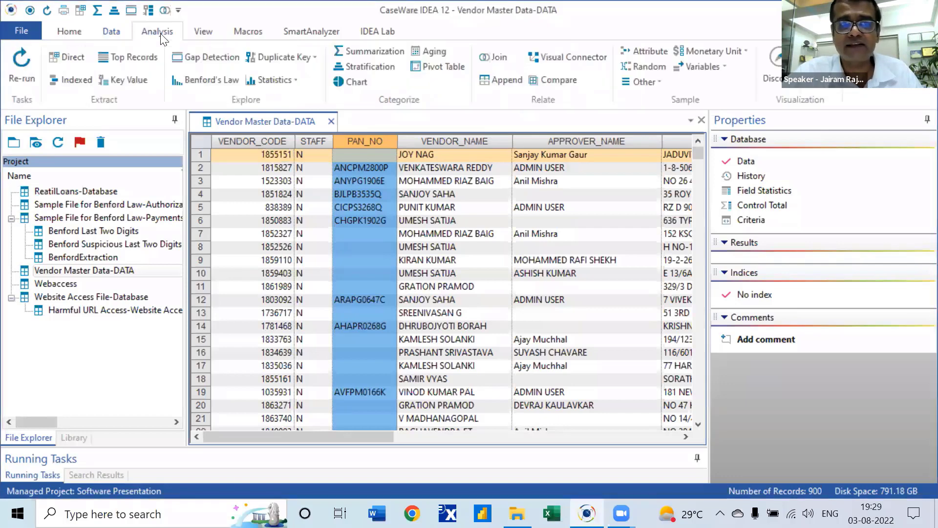
pyautogui.click(122, 85)
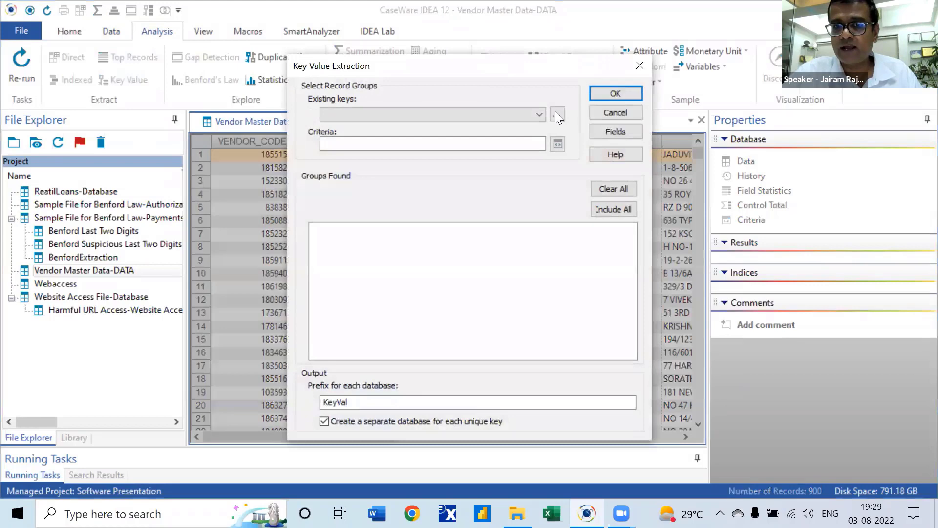
pyautogui.click(556, 115)
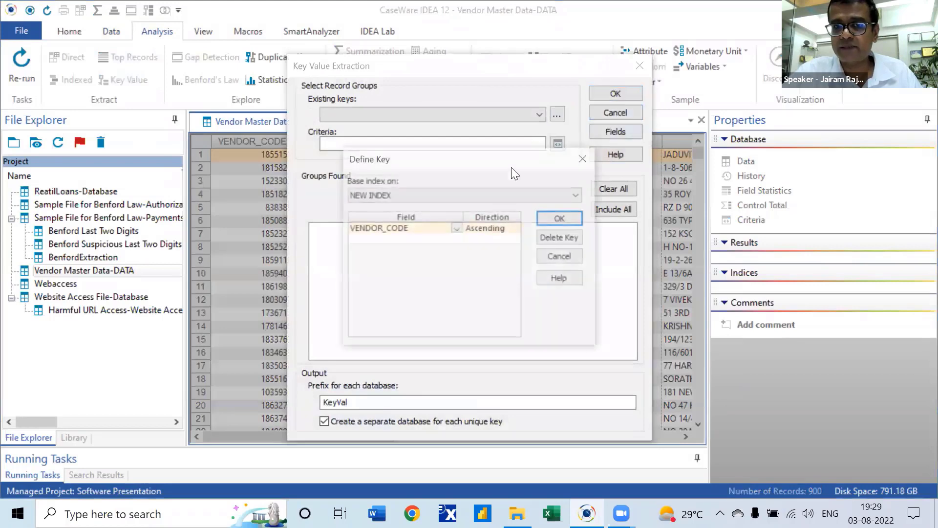
pyautogui.click(457, 229)
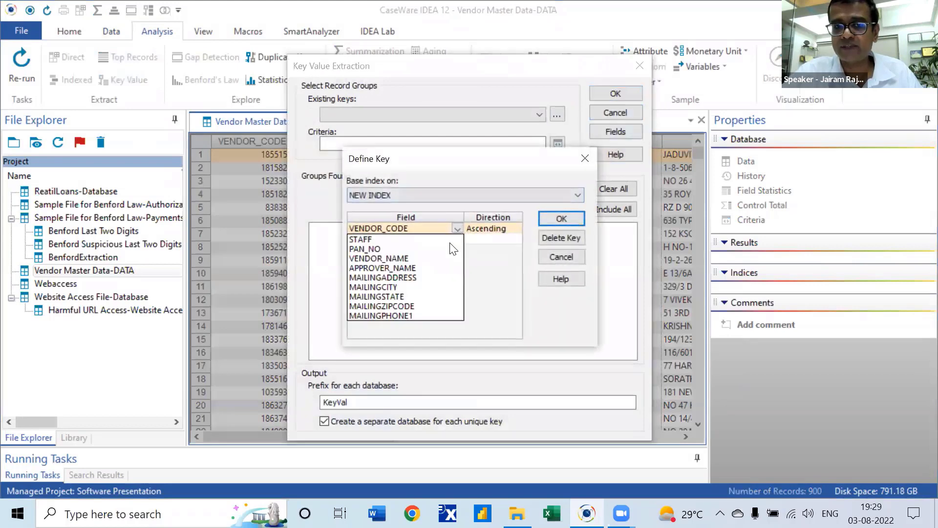
pyautogui.click(394, 239)
pyautogui.click(546, 219)
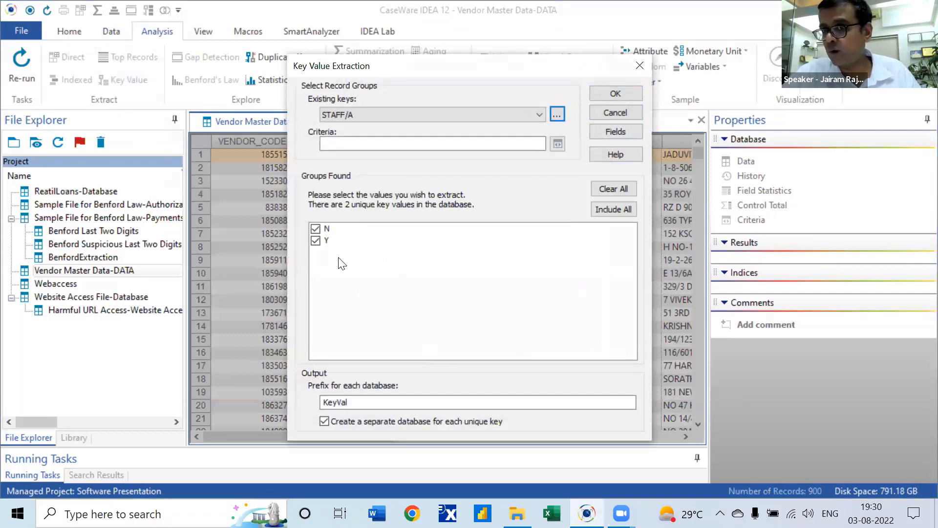
pyautogui.click(615, 93)
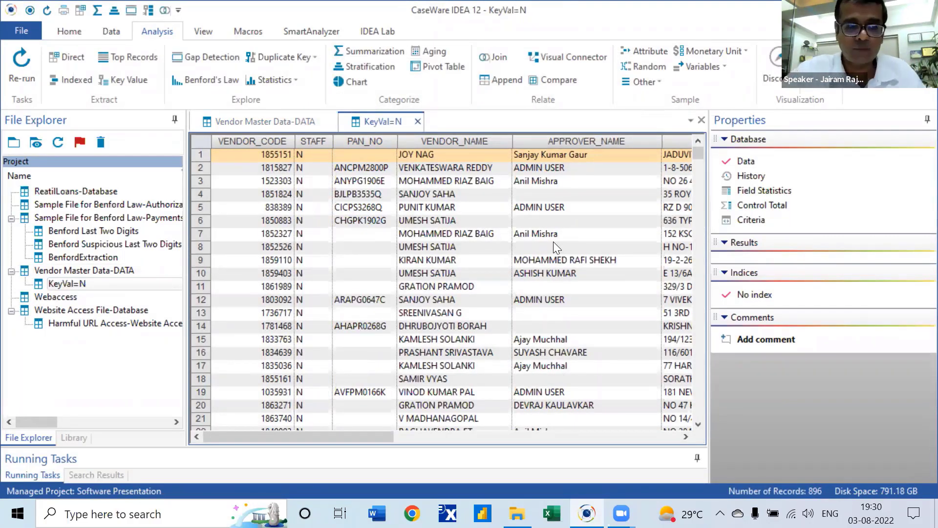
pyautogui.click(46, 11)
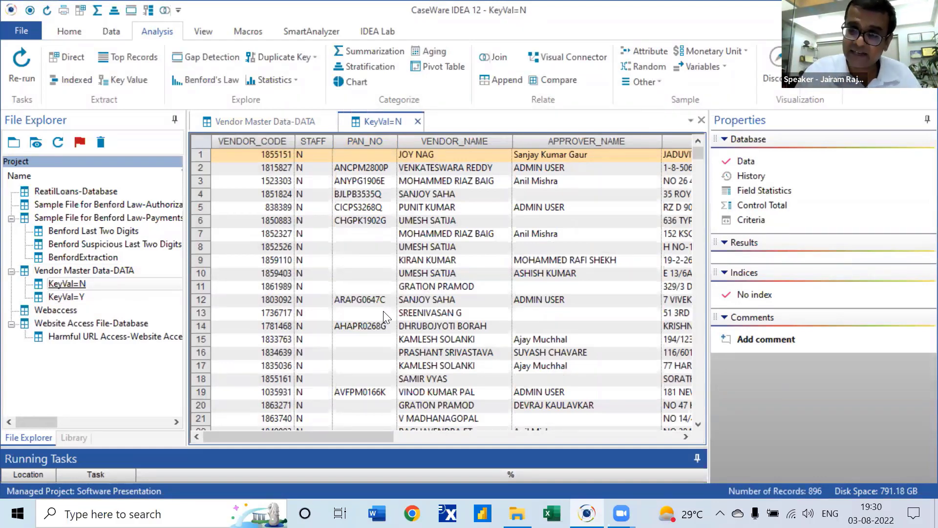
# - Start a Join with KeyVal=N as the primary database and select KeyVal=Y under the vendor master as the secondary database
pyautogui.click(506, 79)
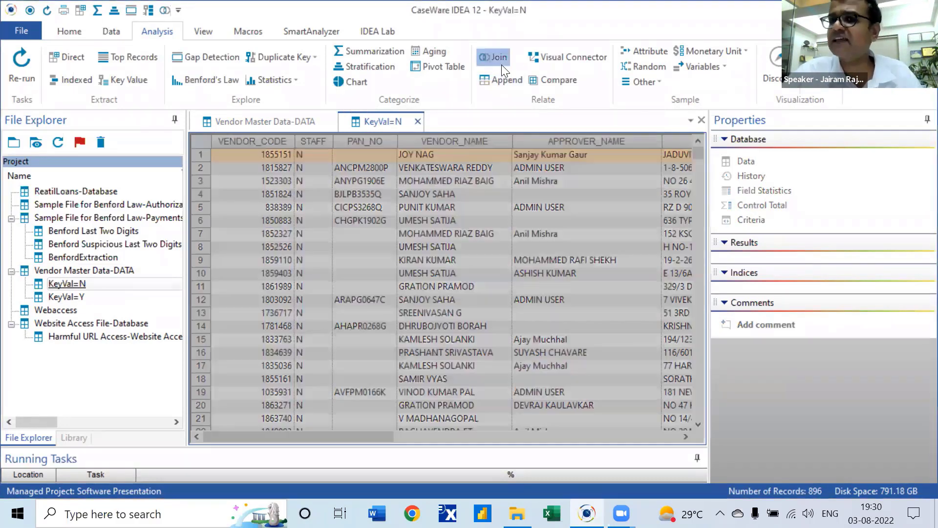
pyautogui.click(495, 67)
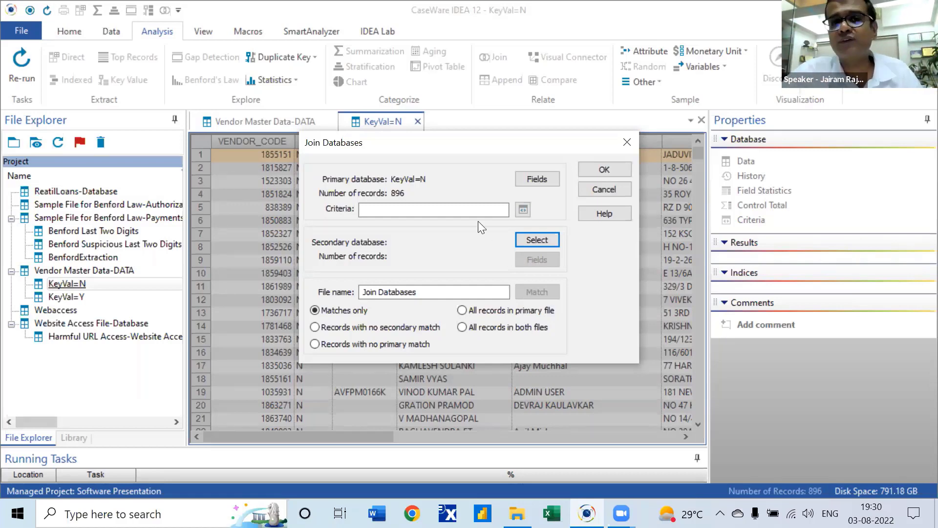
pyautogui.click(518, 239)
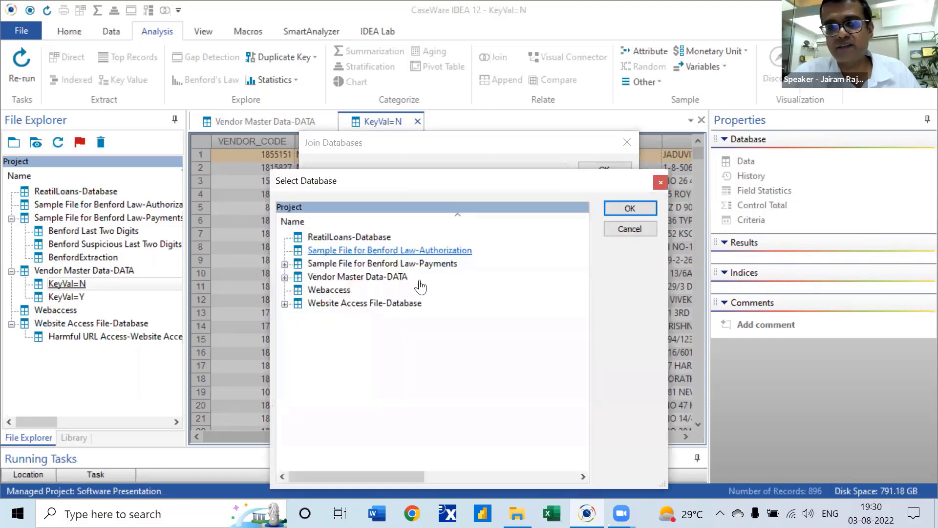
pyautogui.click(285, 278)
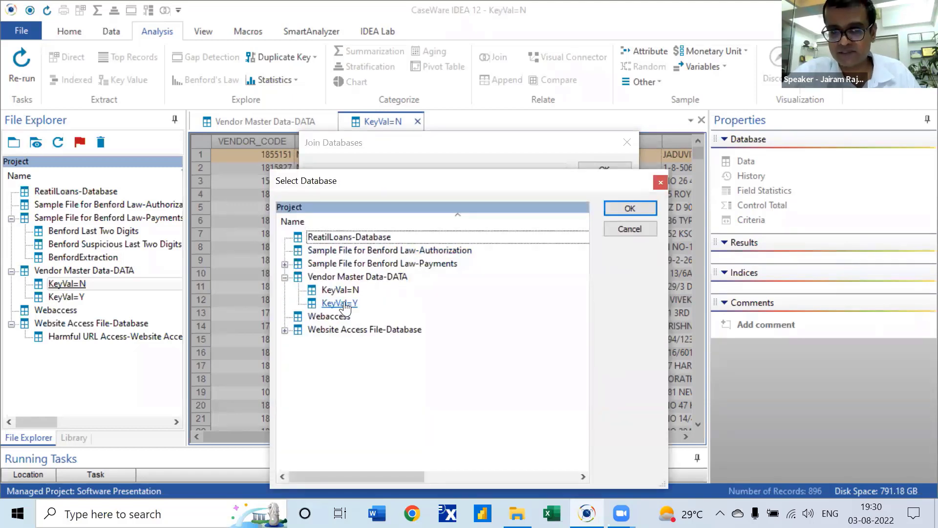
pyautogui.doubleClick(342, 304)
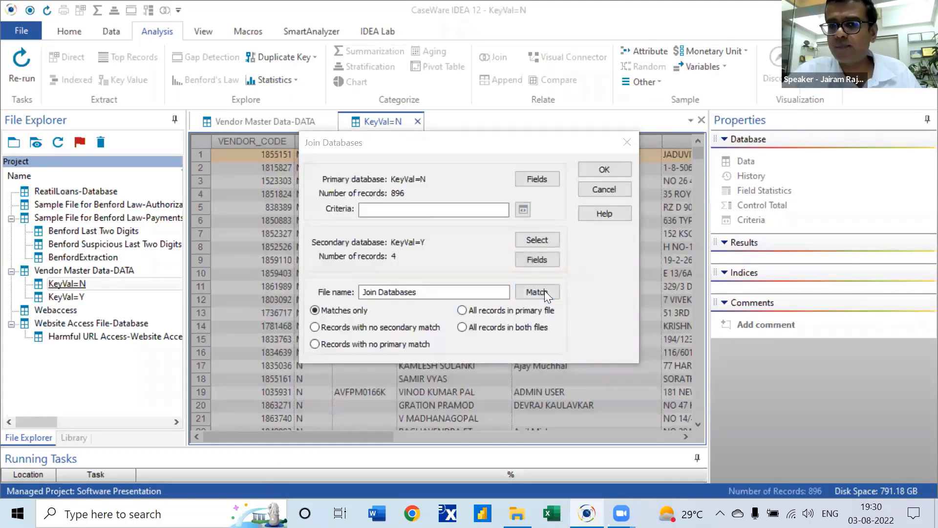
# - Match the primary and secondary databases on the MAILINGPHONE1 field in ascending order
pyautogui.click(544, 292)
pyautogui.click(371, 193)
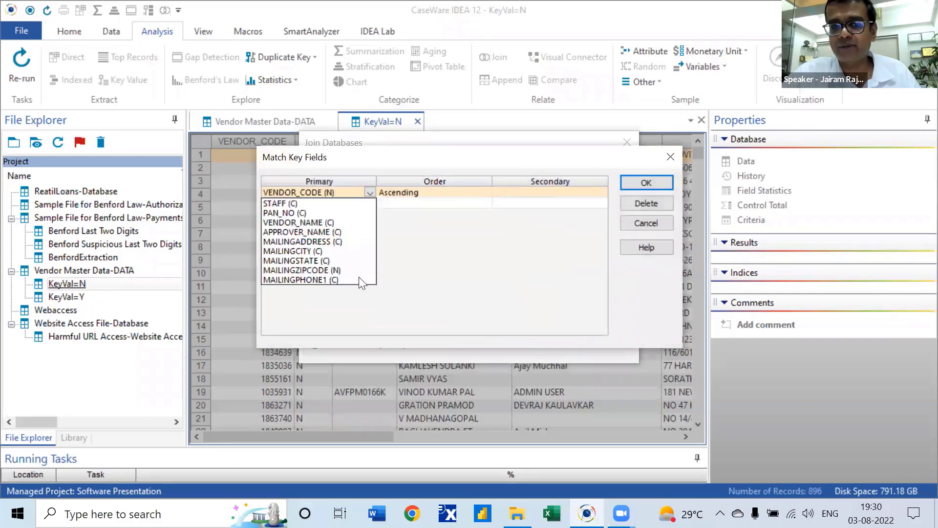
pyautogui.click(336, 280)
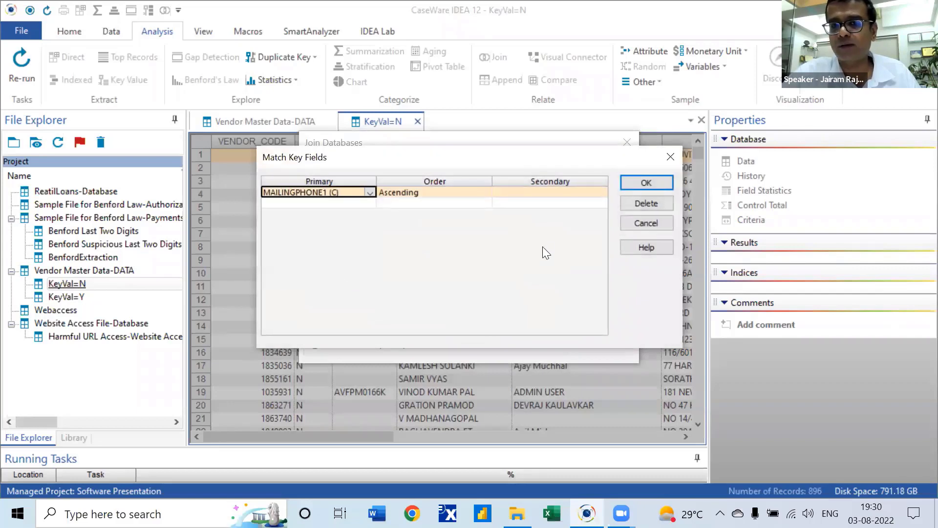
pyautogui.click(602, 191)
pyautogui.click(563, 277)
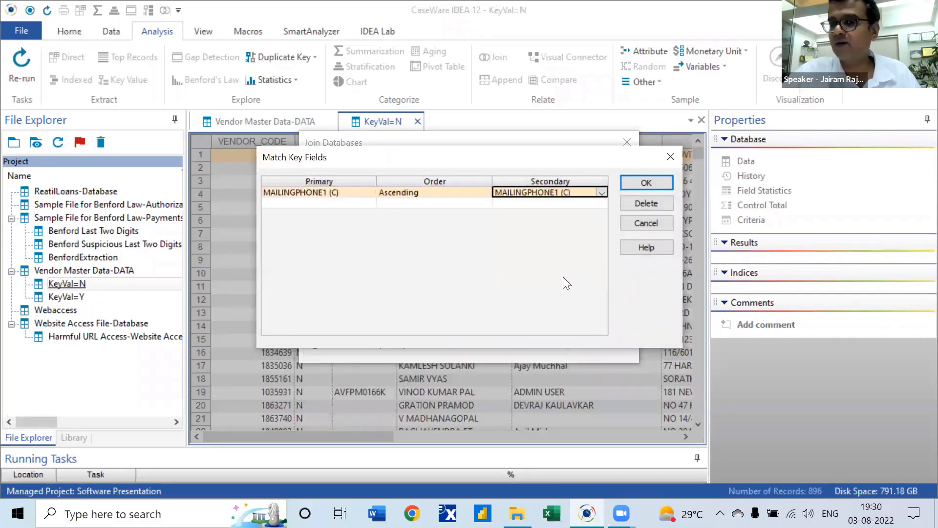
pyautogui.click(645, 183)
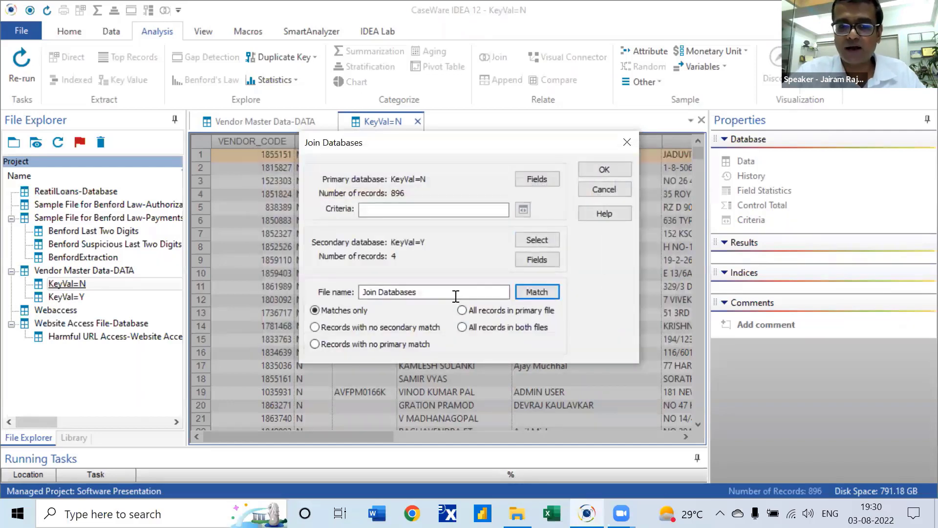
# - Name the join output Vendor Staff Nexus on Phone No and run the join with matches only
pyautogui.moveTo(456, 296); pyautogui.dragTo(258, 291)
pyautogui.write('Vend')
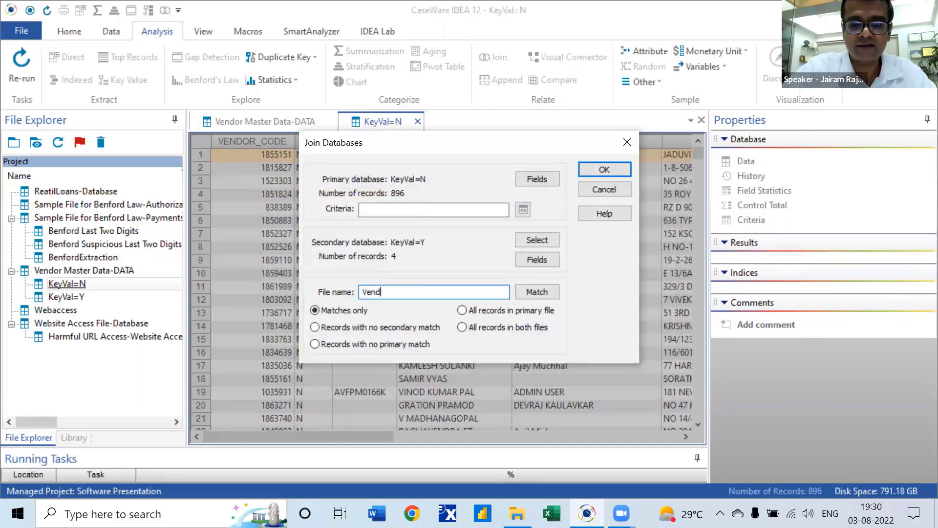
pyautogui.write('or Staff N')
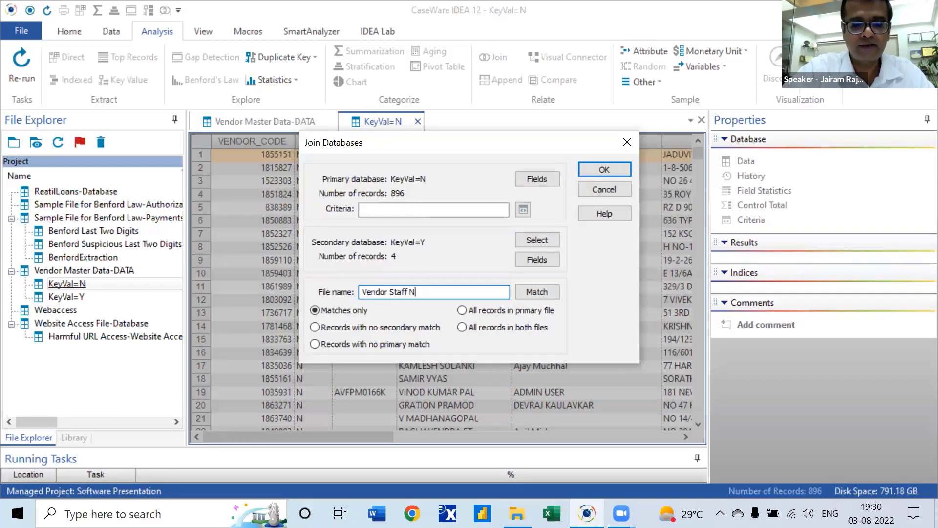
pyautogui.write('exus on ')
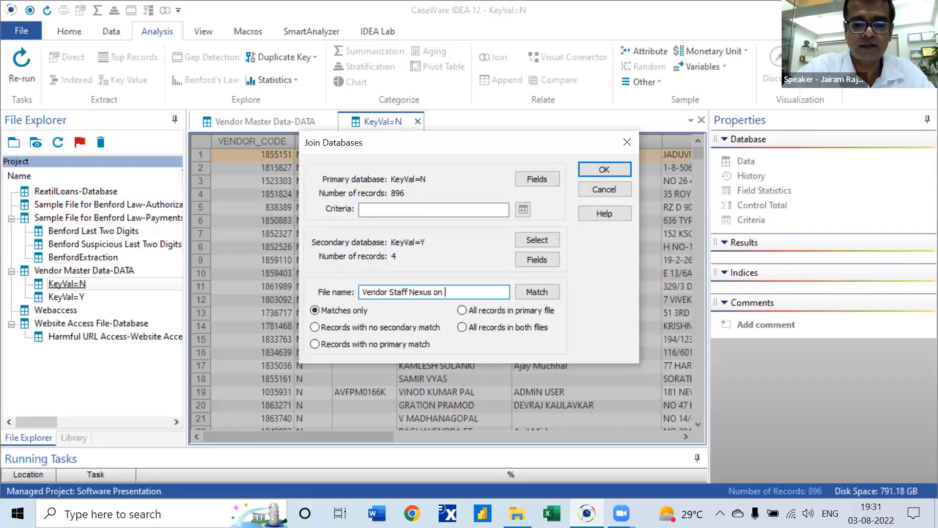
pyautogui.write('Phone file')
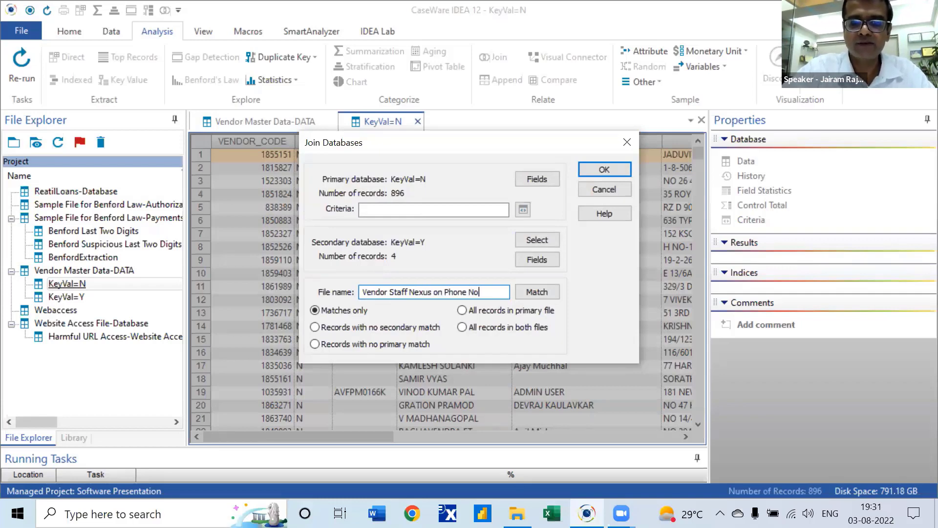
pyautogui.press('Return')
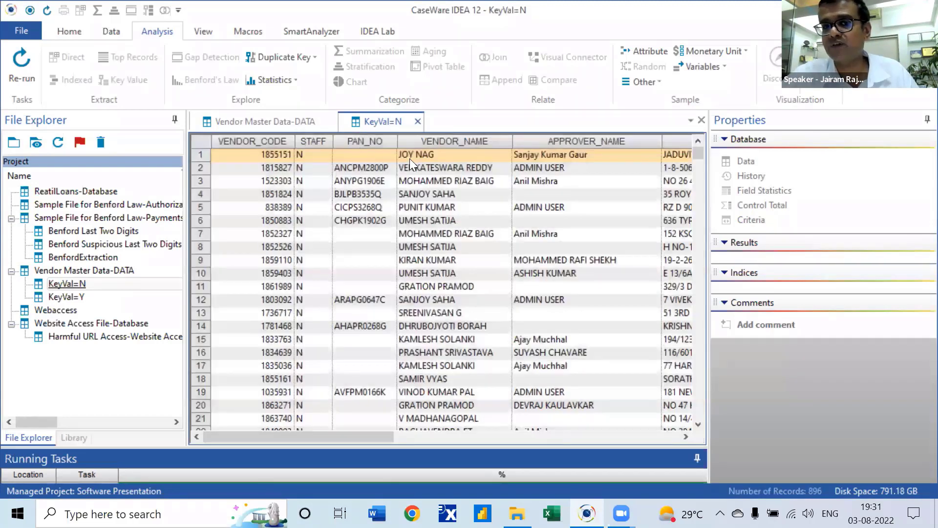
# - Compare the vendor and staff names, addresses and phone fields in the joined record, closing the join result and KeyVal=N databases
pyautogui.click(409, 159)
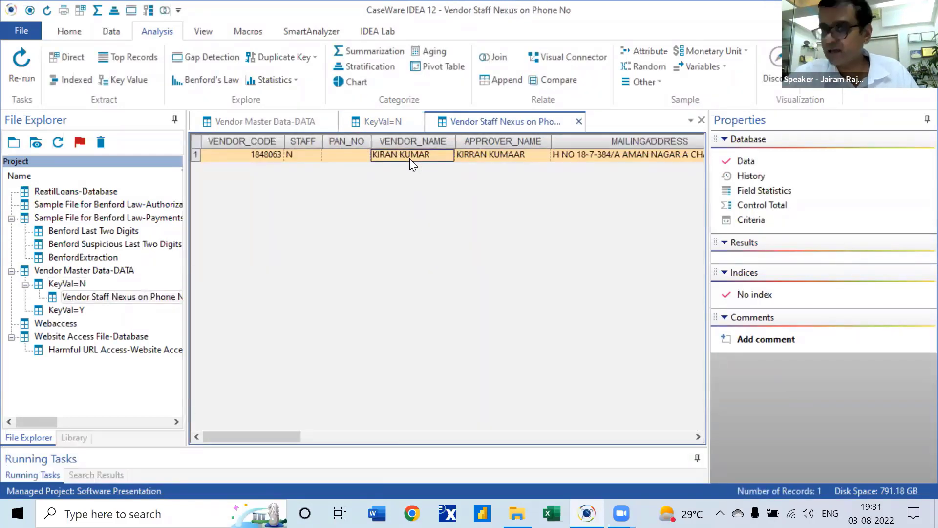
pyautogui.click(644, 432)
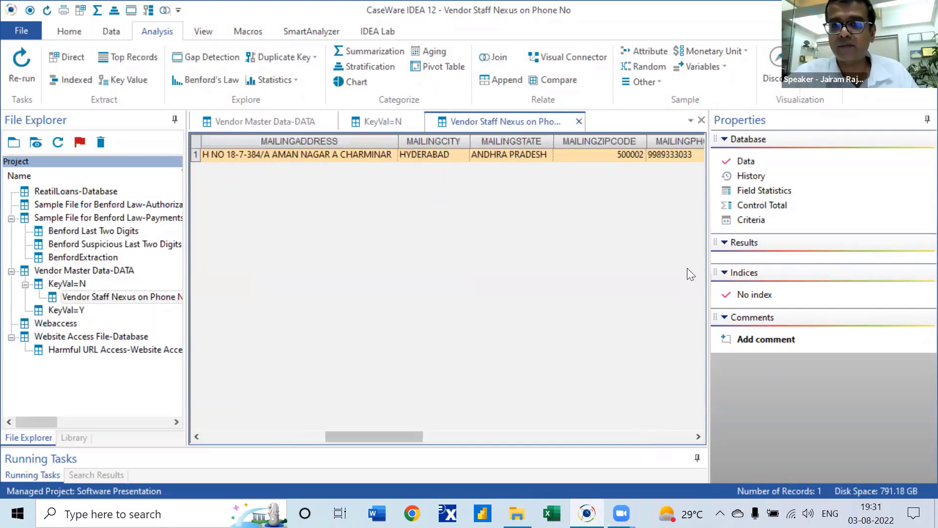
pyautogui.click(671, 162)
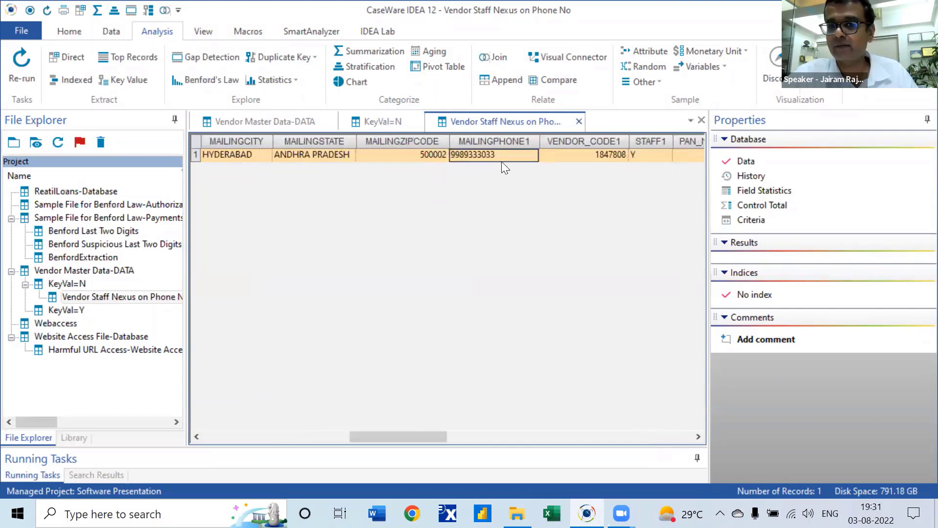
pyautogui.click(668, 436)
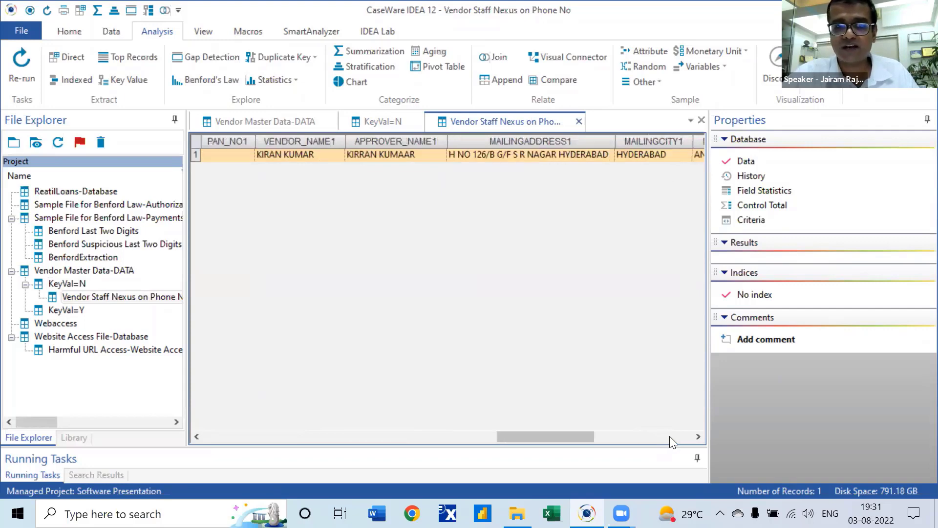
pyautogui.click(669, 436)
pyautogui.click(520, 155)
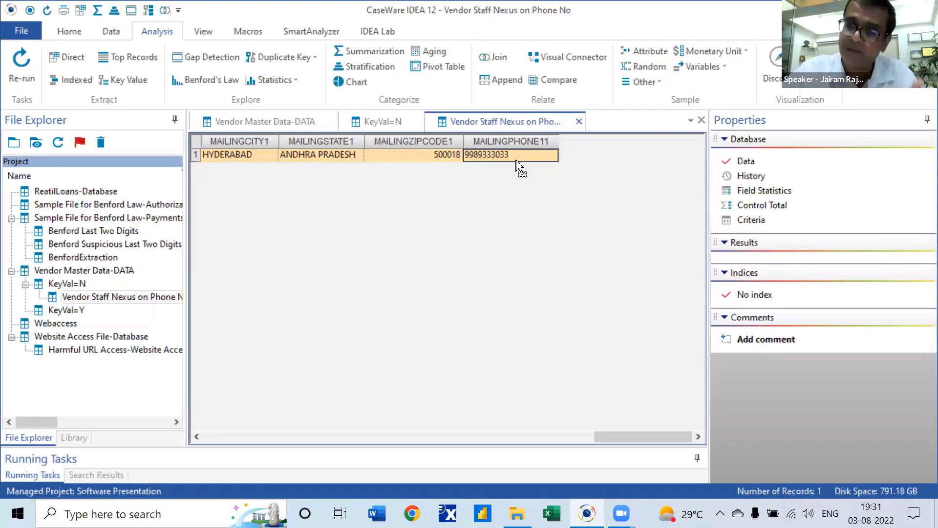
pyautogui.click(580, 121)
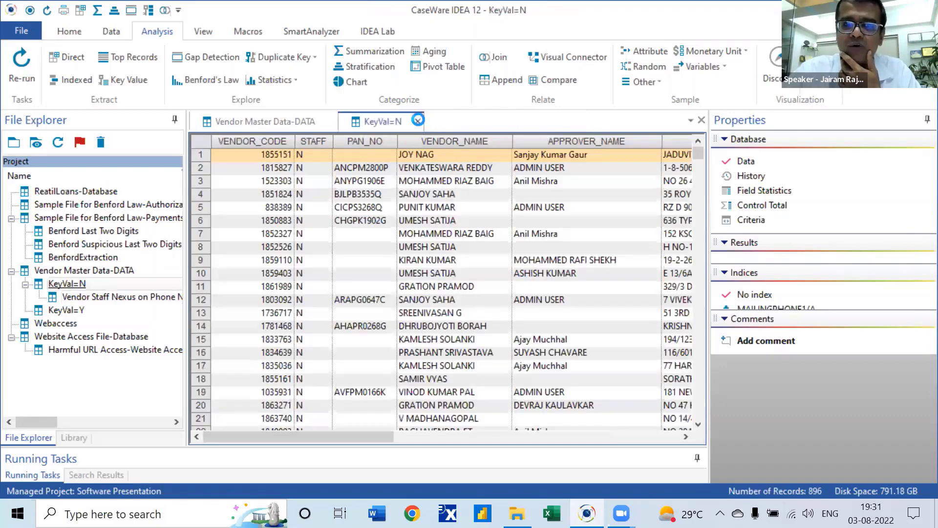
pyautogui.click(418, 120)
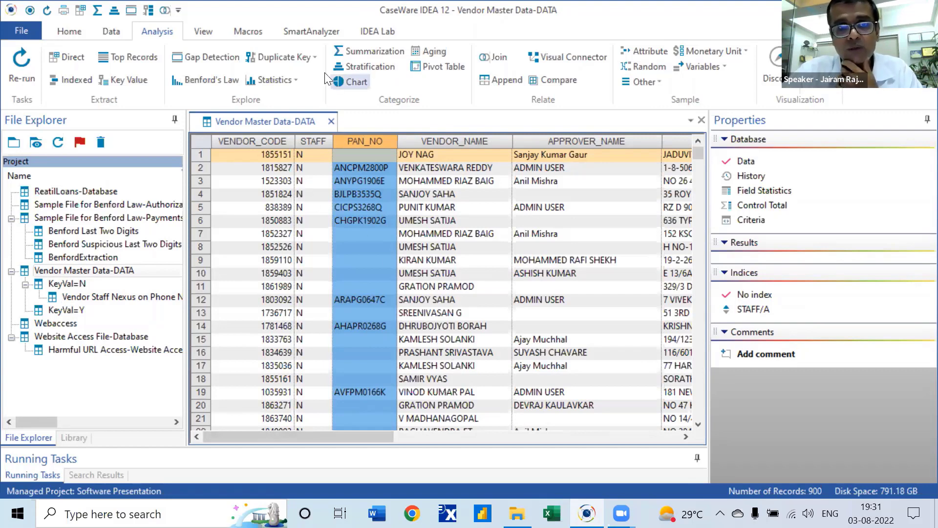
# - Set up a Fuzzy Duplicate test on the vendor master without records in multiple fuzzy groups or exact duplicates
pyautogui.click(306, 64)
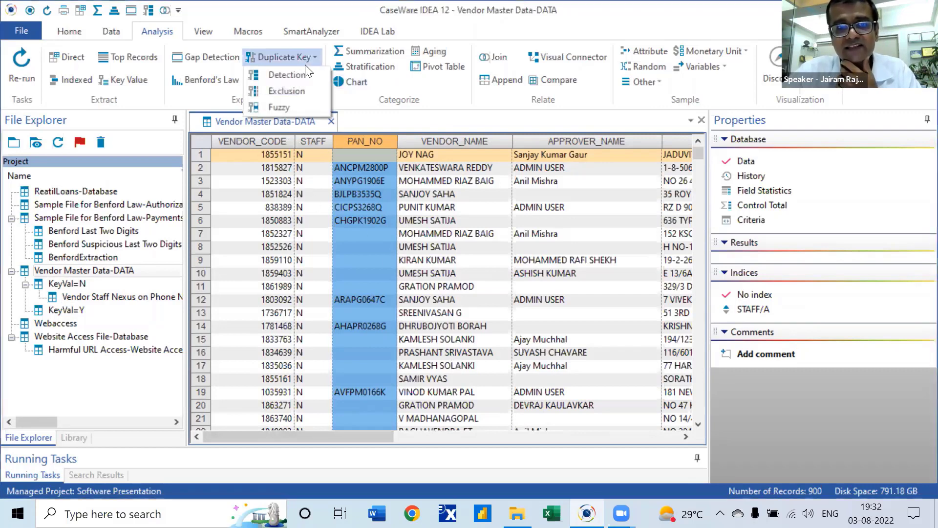
pyautogui.click(302, 108)
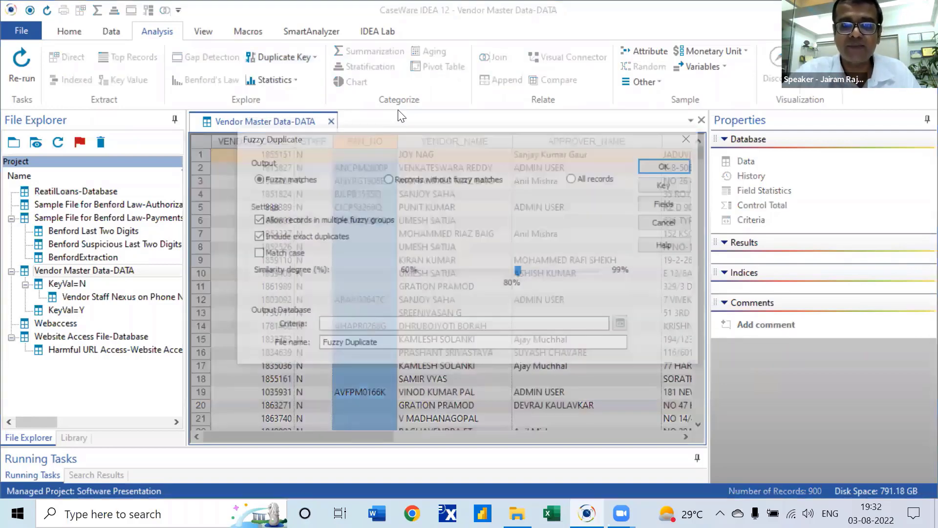
pyautogui.moveTo(385, 142); pyautogui.dragTo(304, 132)
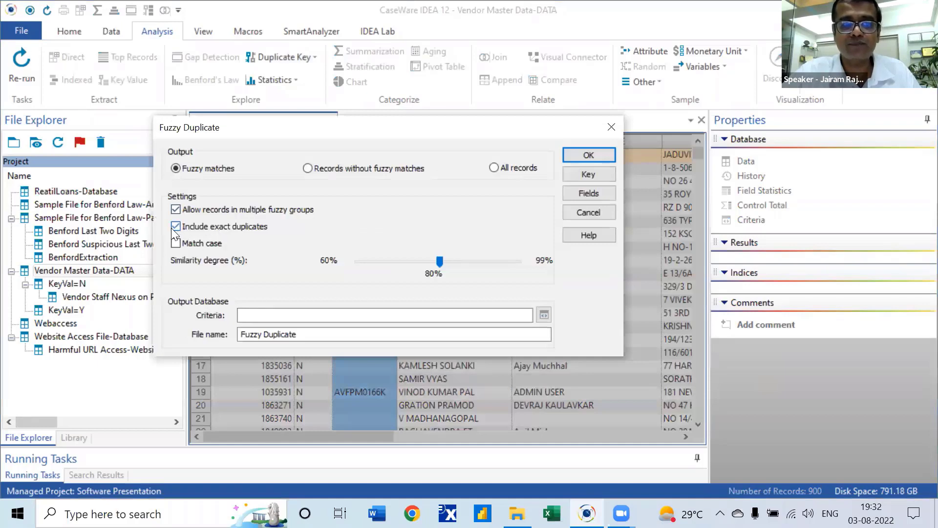
pyautogui.click(177, 210)
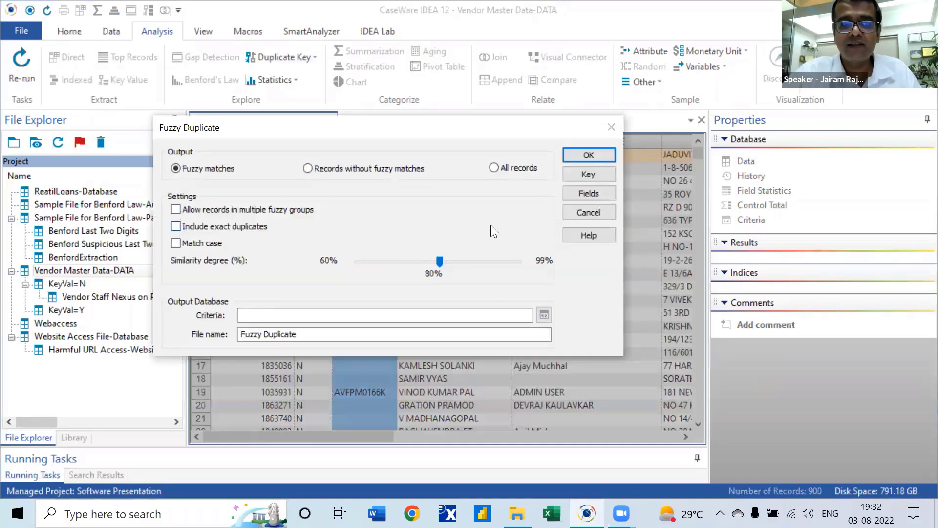
# - Define VENDOR_NAME as the fuzzy match key and run the test to a database named Fuzzy Duplicate
pyautogui.click(570, 177)
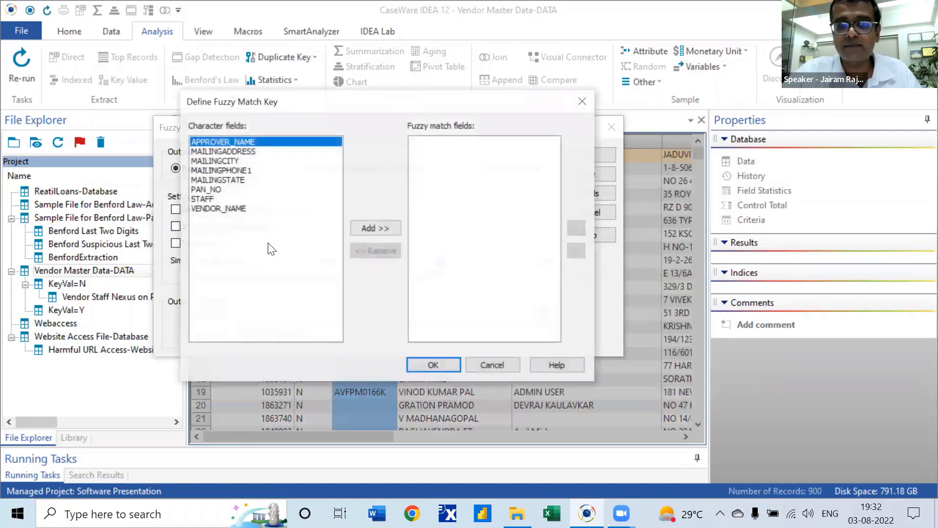
pyautogui.click(233, 210)
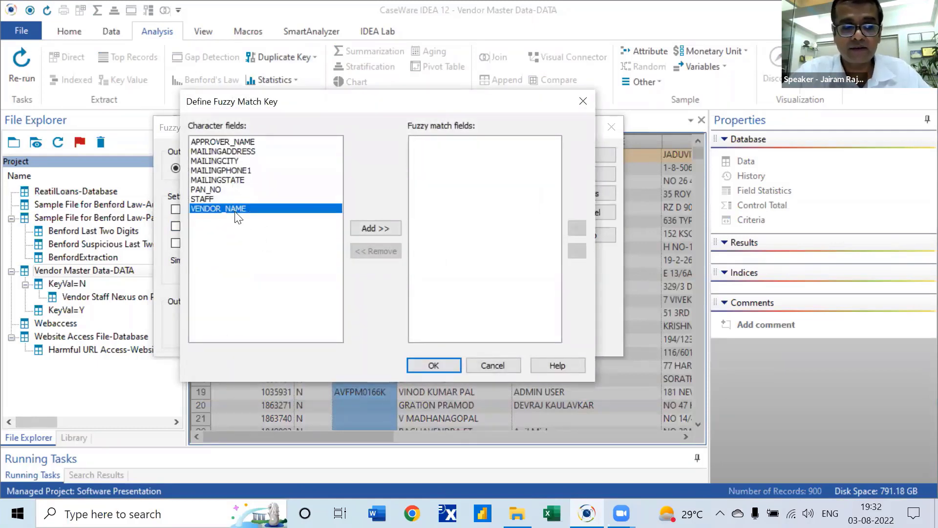
pyautogui.click(362, 230)
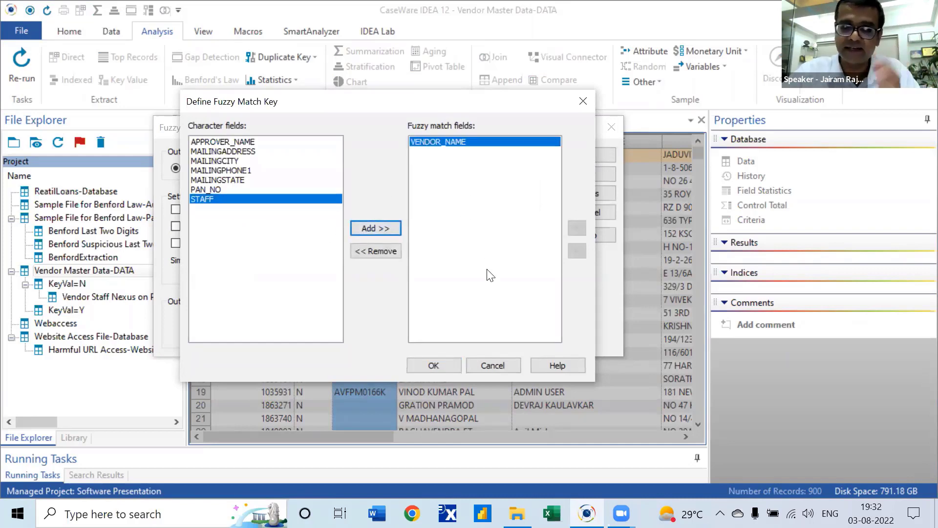
pyautogui.click(434, 366)
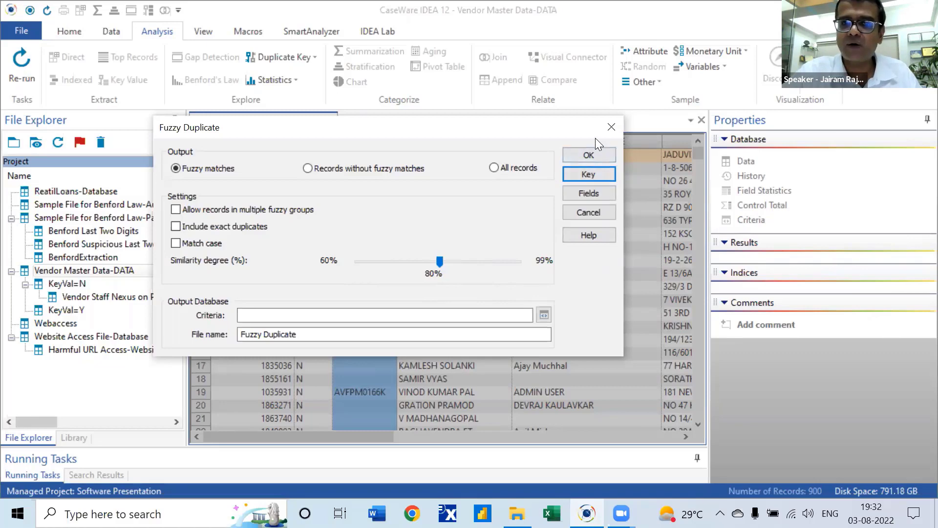
pyautogui.click(582, 156)
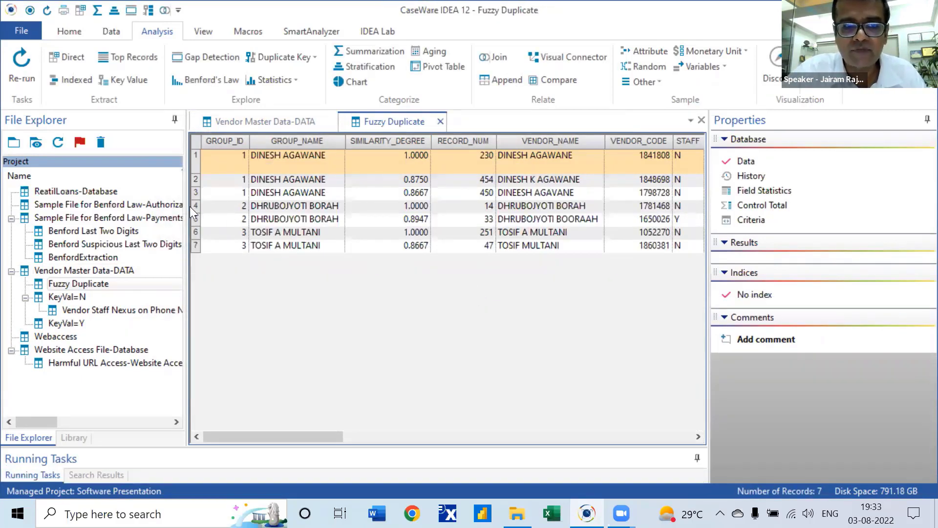
# - Examine the group 2 records' vendor names, STAFF and PAN_NO values in the Fuzzy Duplicate database and close it
pyautogui.moveTo(195, 204); pyautogui.dragTo(195, 220)
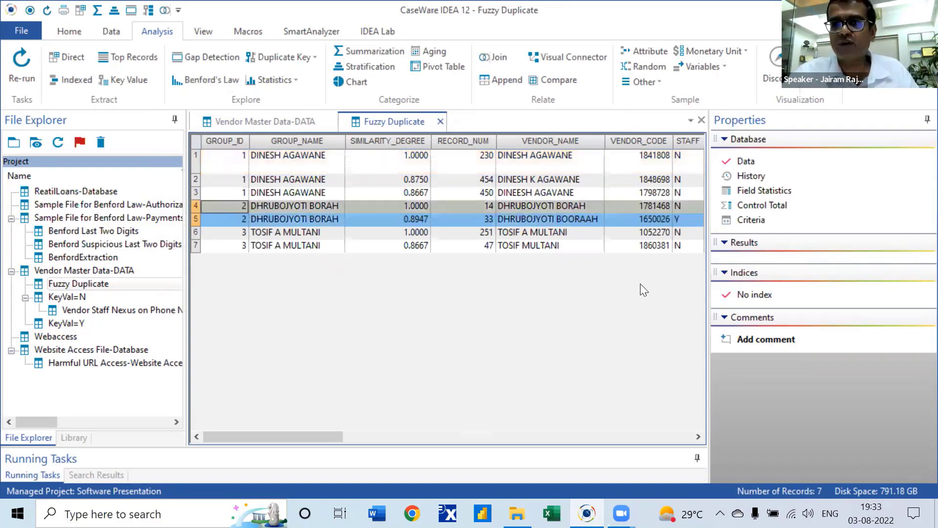
pyautogui.click(697, 436)
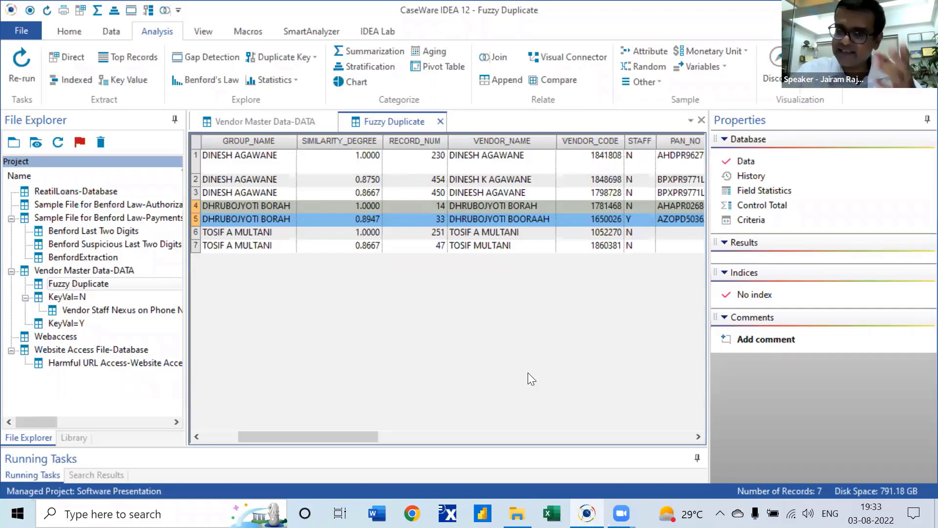
pyautogui.click(439, 122)
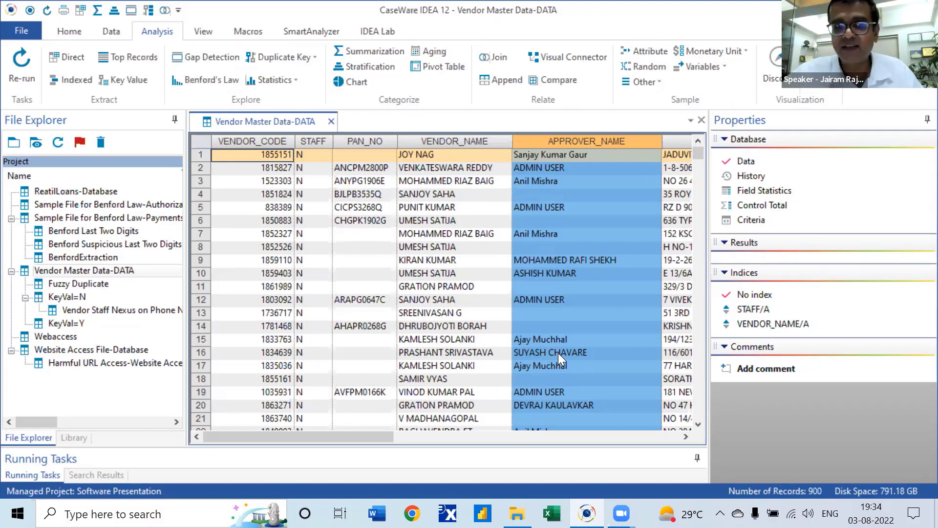
# - Start a direct extraction on all vendor master records with the output file named Pattern match across Fields
pyautogui.click(68, 57)
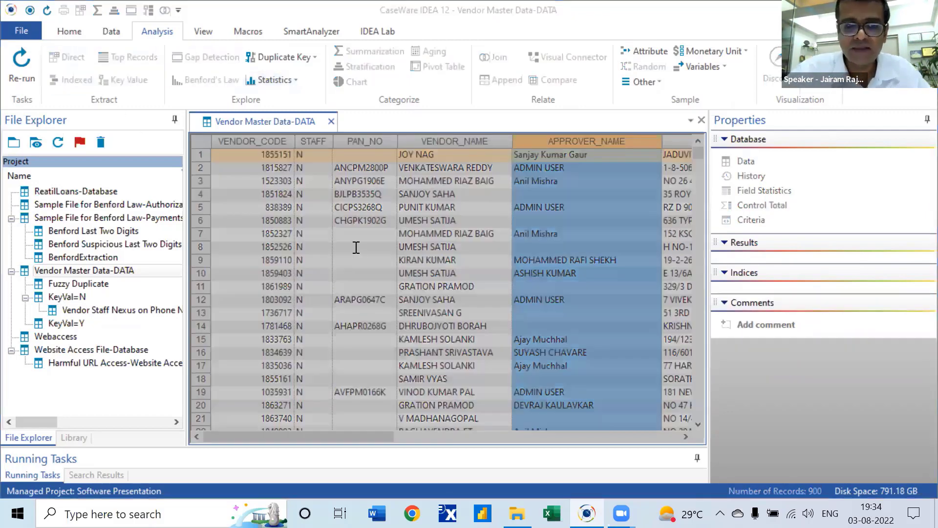
pyautogui.click(356, 248)
pyautogui.write('Pattern ')
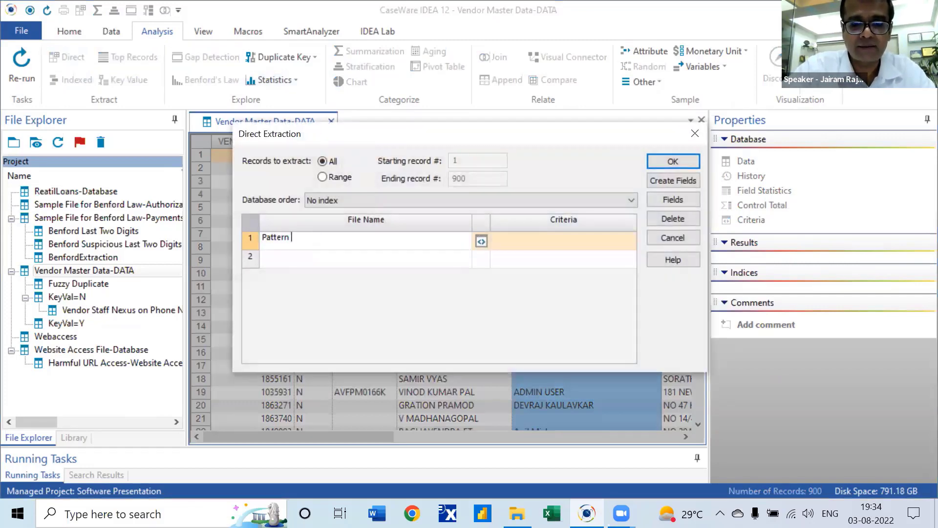
pyautogui.write('match across ')
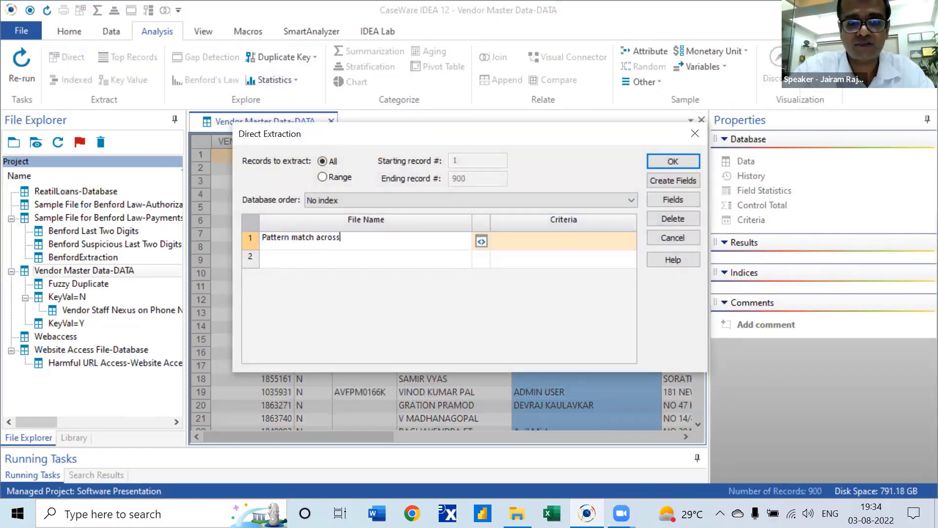
pyautogui.write('Fields')
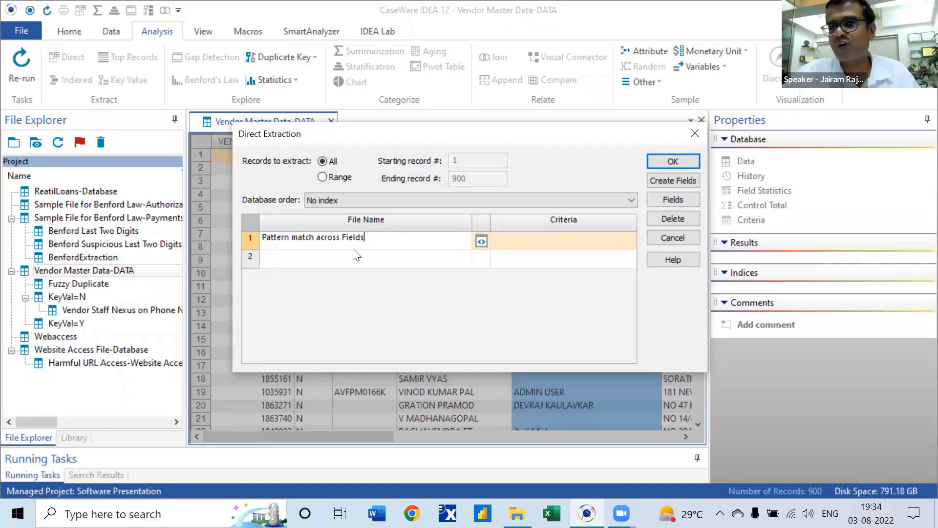
pyautogui.click(478, 243)
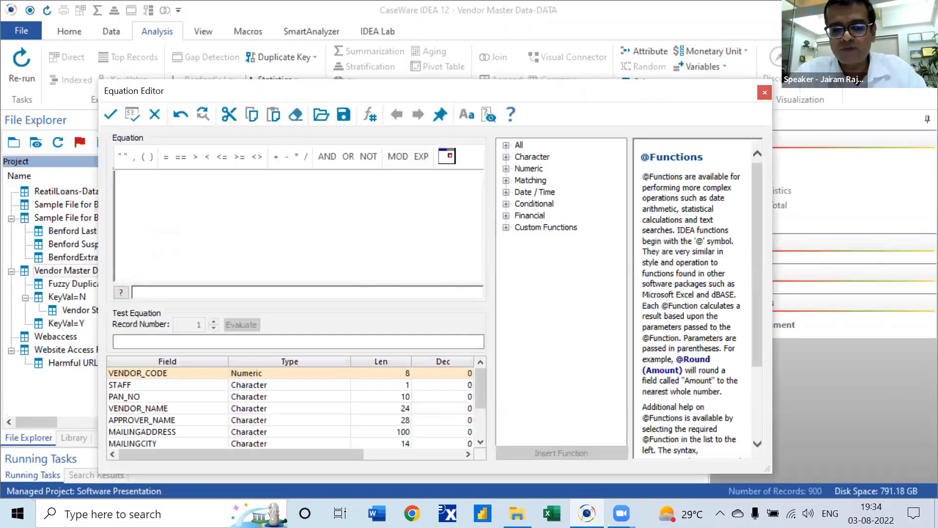
pyautogui.write('@sounds')
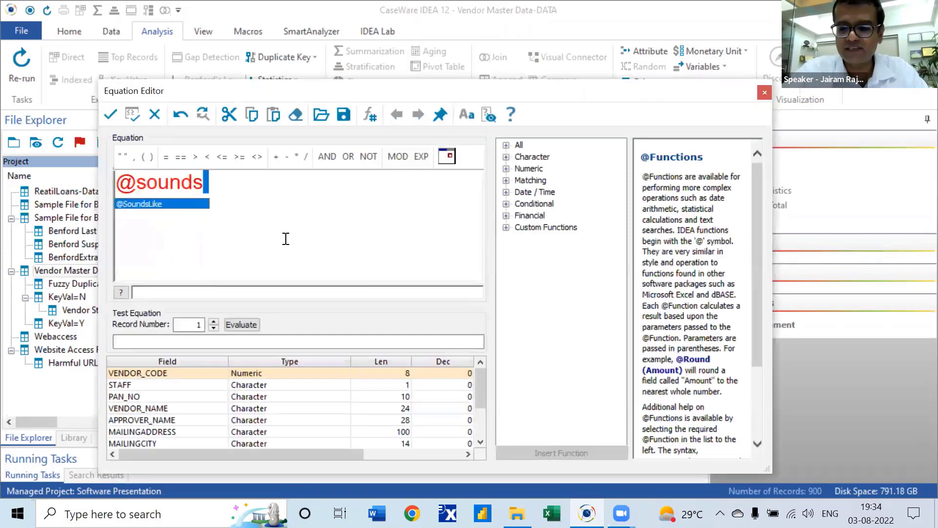
pyautogui.press('Return')
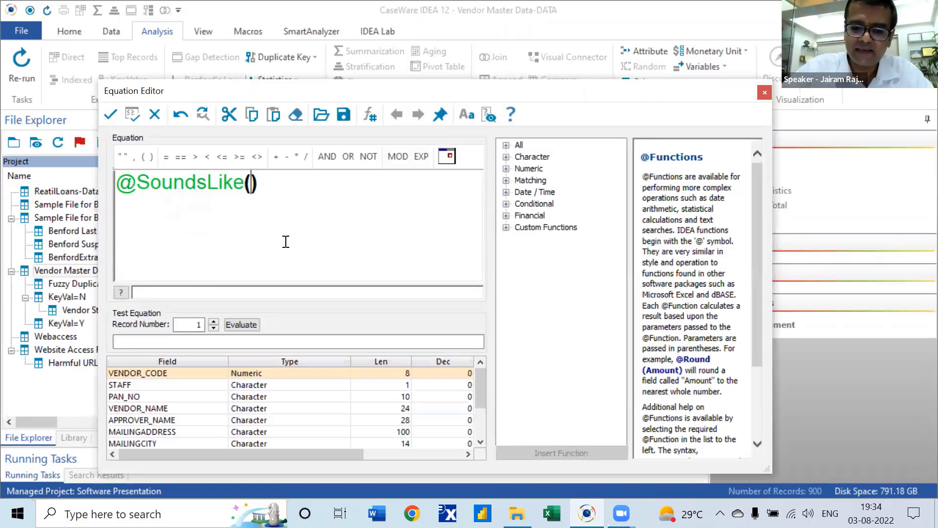
pyautogui.write('v')
pyautogui.press('Return')
pyautogui.press('BackSpace')
pyautogui.press('BackSpace')
pyautogui.press('BackSpace')
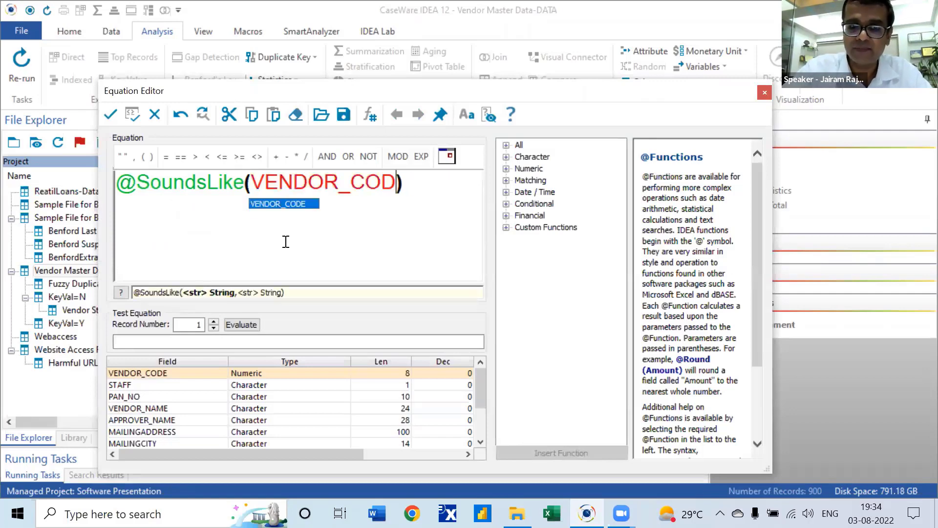
pyautogui.press('BackSpace')
pyautogui.press('BackSpace')
pyautogui.press('Down')
pyautogui.press('Return')
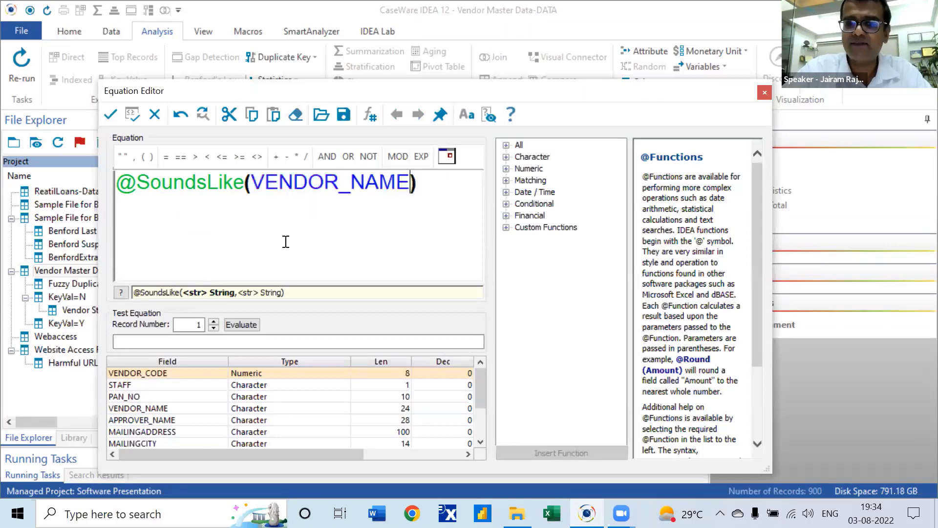
pyautogui.write(', ap')
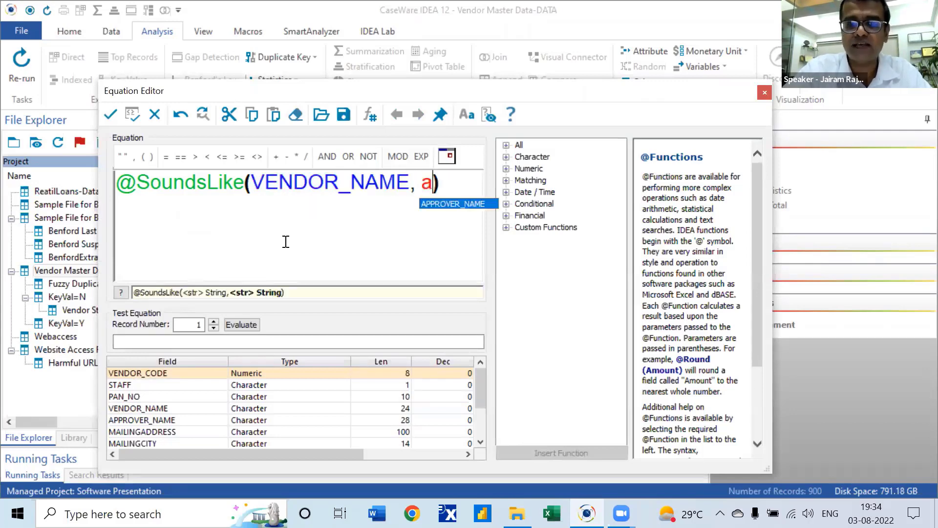
pyautogui.press('Return')
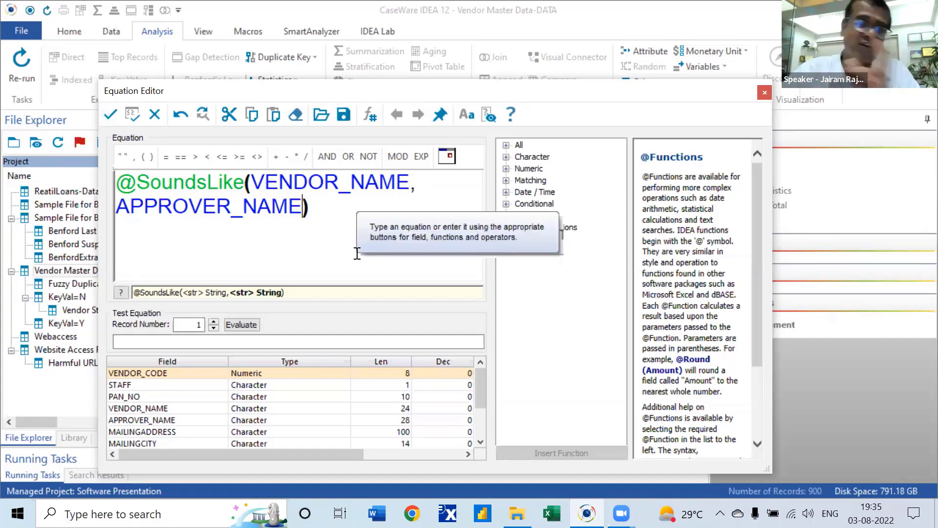
pyautogui.click(110, 116)
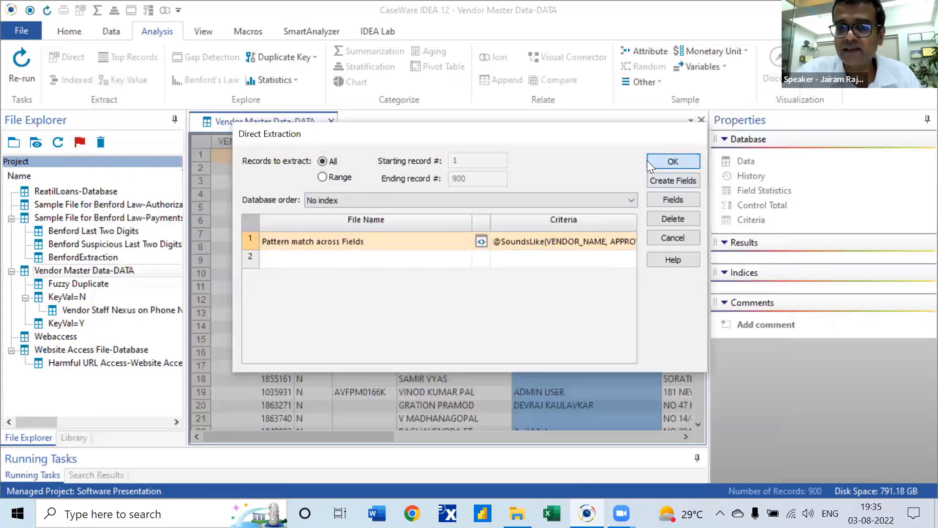
pyautogui.click(648, 164)
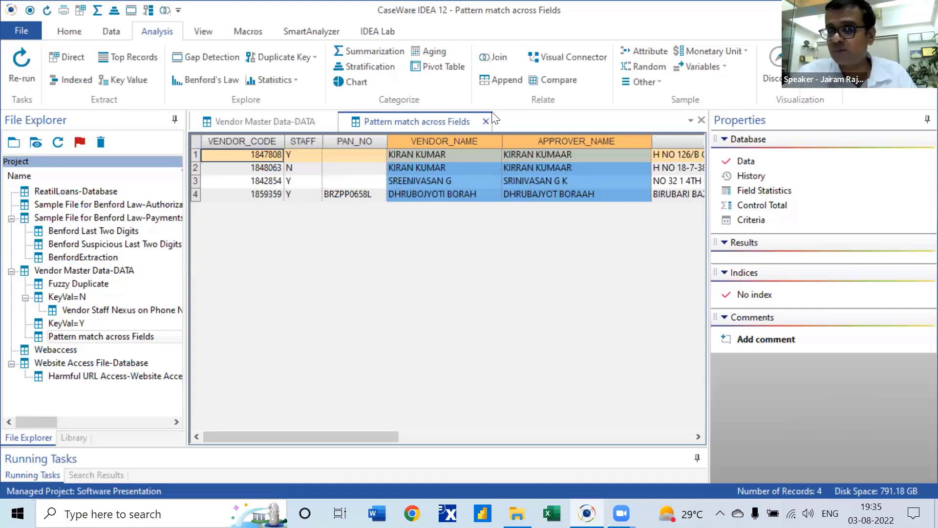
# - Close all open databases and import the Vendor Bill Passing-Data Excel file from the project's source files folder
pyautogui.rightClick(454, 117)
pyautogui.click(502, 177)
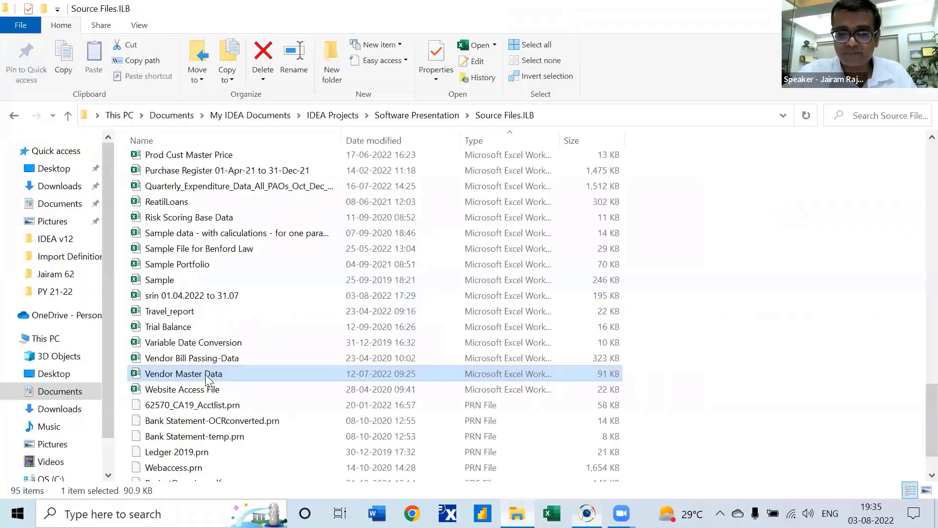
pyautogui.click(197, 358)
pyautogui.moveTo(198, 359); pyautogui.dragTo(546, 327)
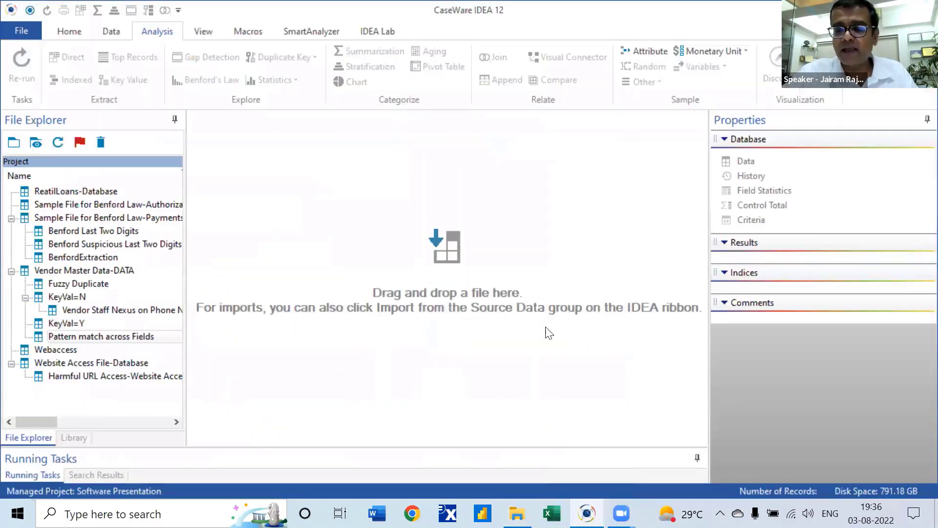
pyautogui.click(619, 131)
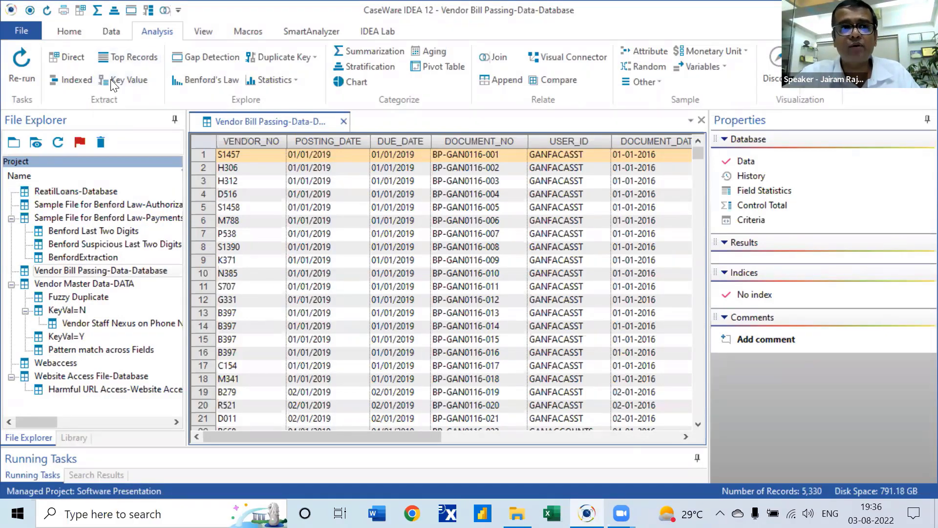
# - Begin a new field VEN_INV_CLEANED in the vendor bill database as Virtual Character with length 250
pyautogui.click(112, 32)
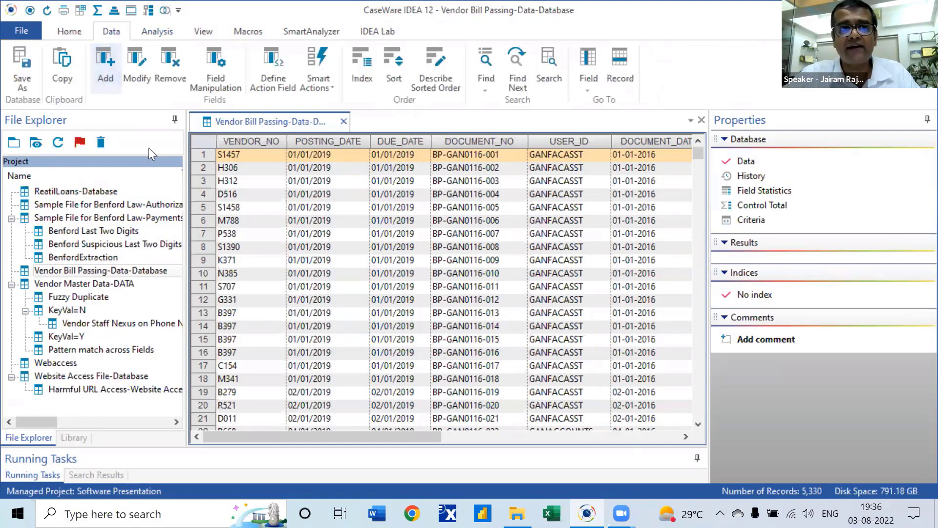
pyautogui.click(104, 78)
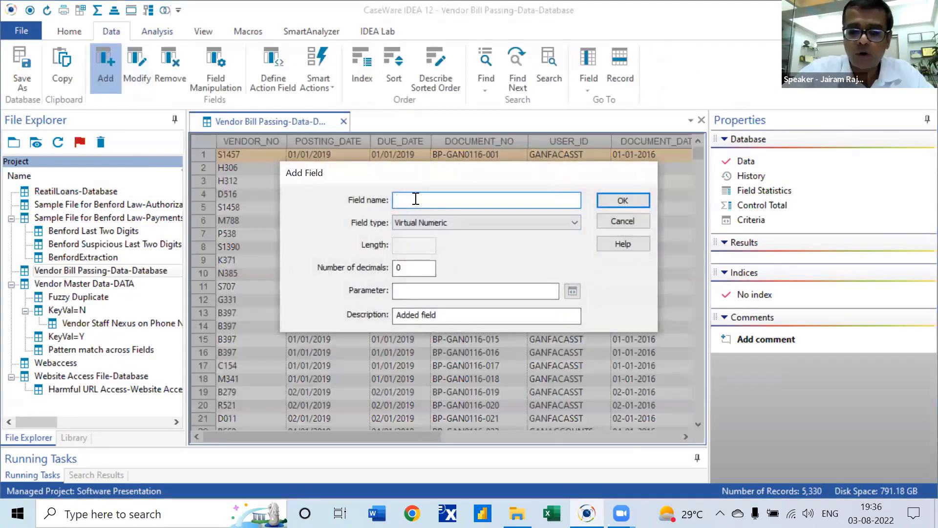
pyautogui.write('VEN INV')
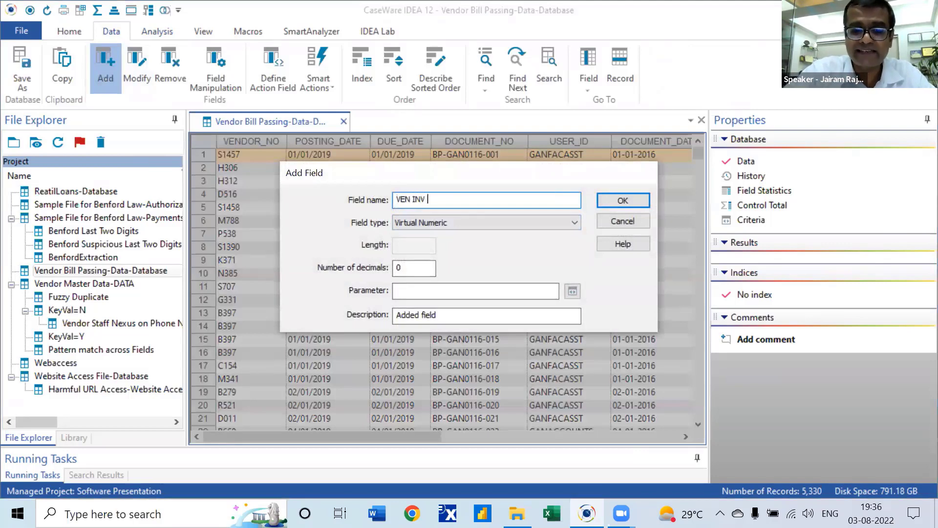
pyautogui.write(' CLEANED')
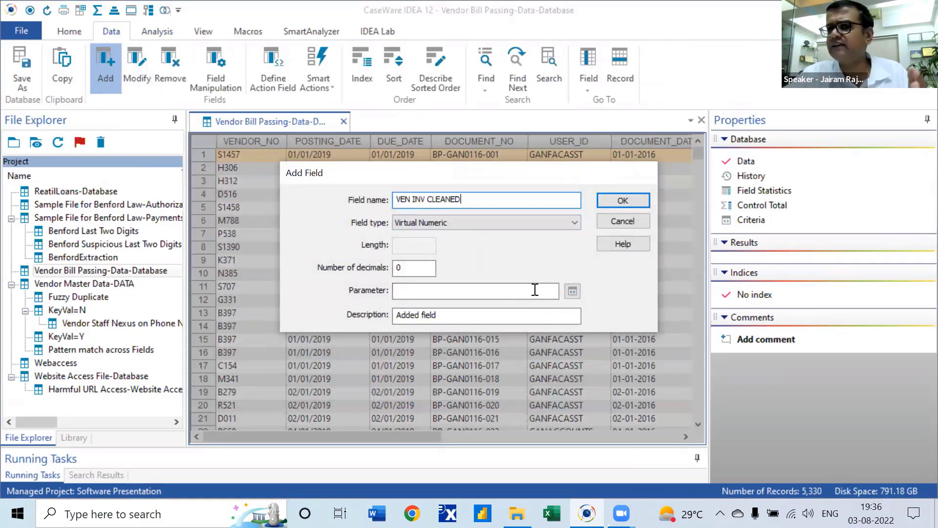
pyautogui.click(574, 223)
pyautogui.click(423, 245)
pyautogui.click(433, 249)
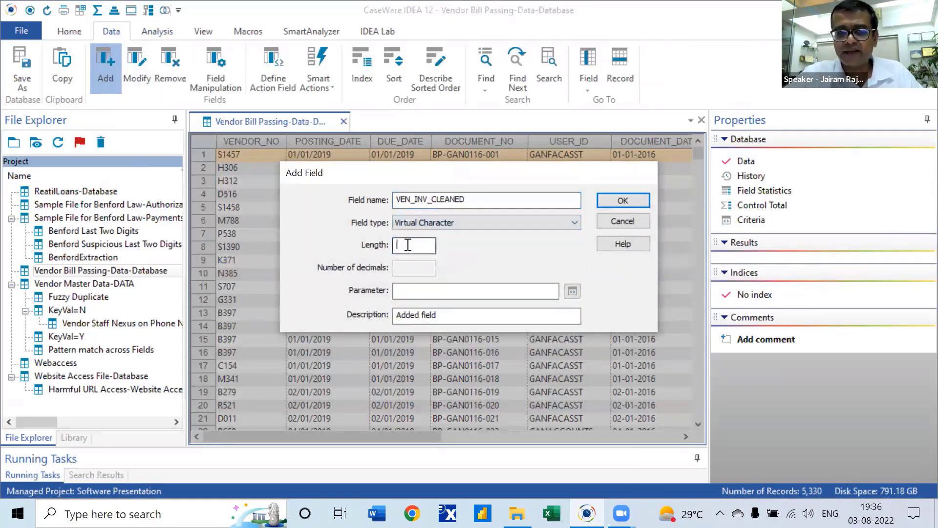
pyautogui.write('250')
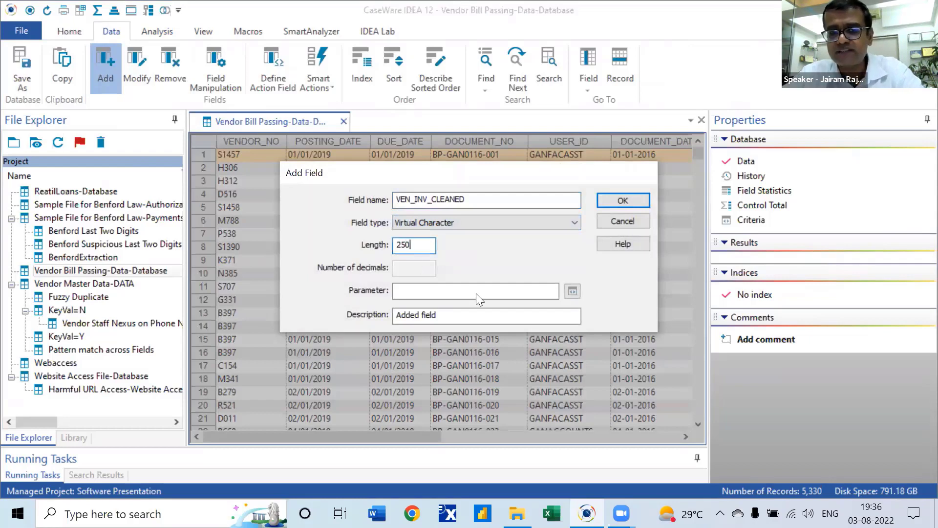
pyautogui.click(573, 292)
pyautogui.write('@strip')
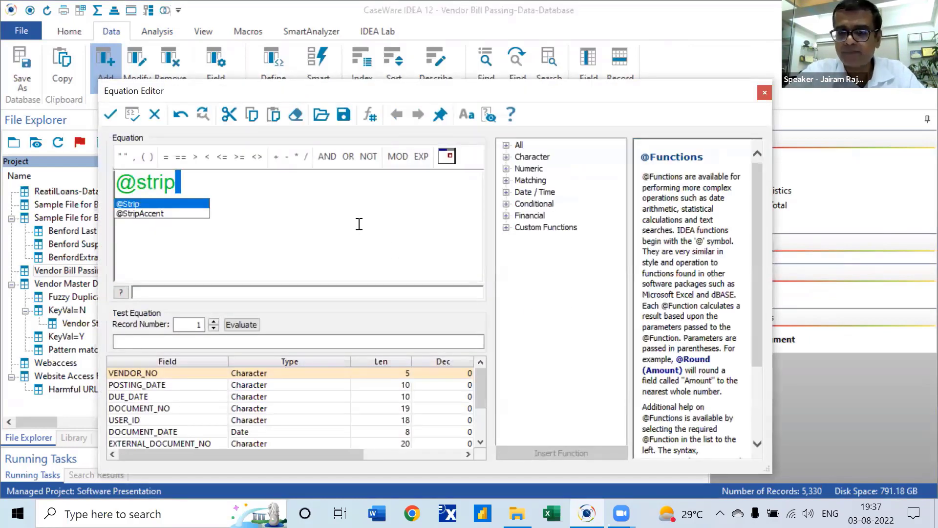
pyautogui.press('Return')
pyautogui.write('@')
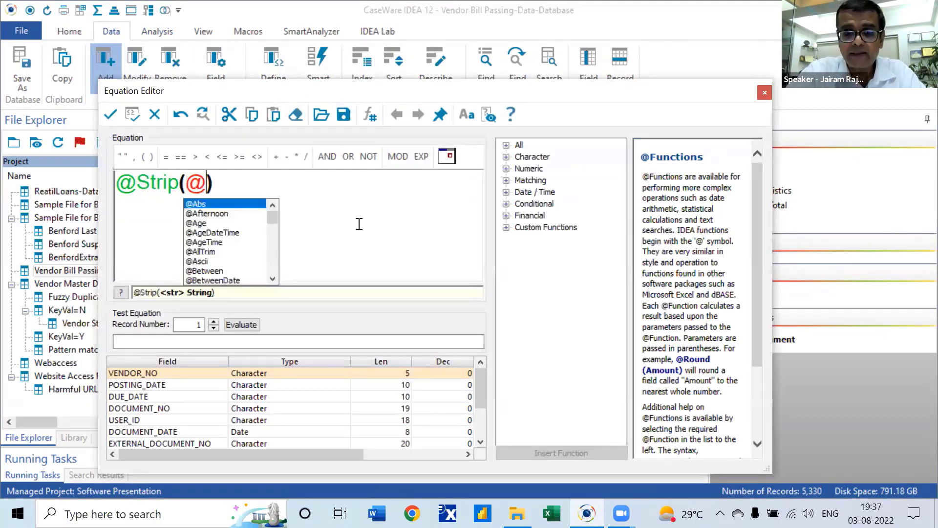
pyautogui.write('u')
pyautogui.press('Return')
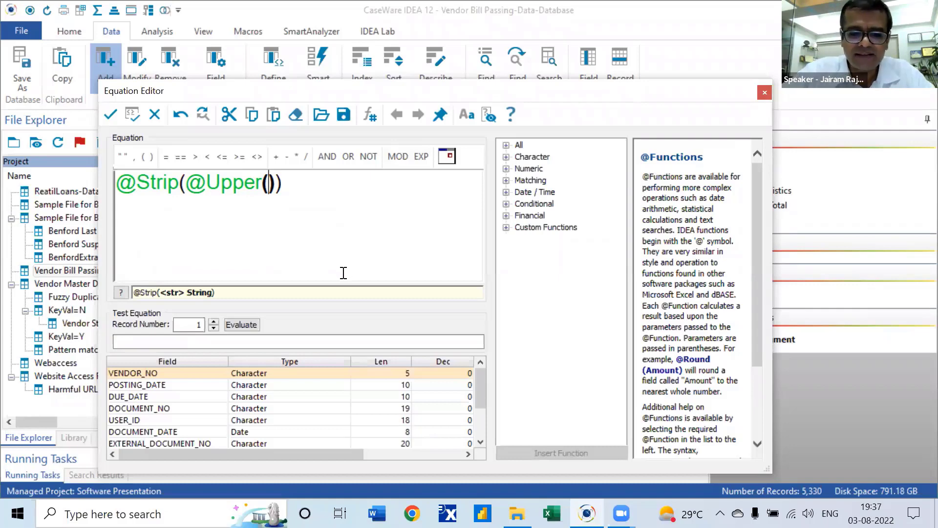
pyautogui.write('v')
pyautogui.press('BackSpace')
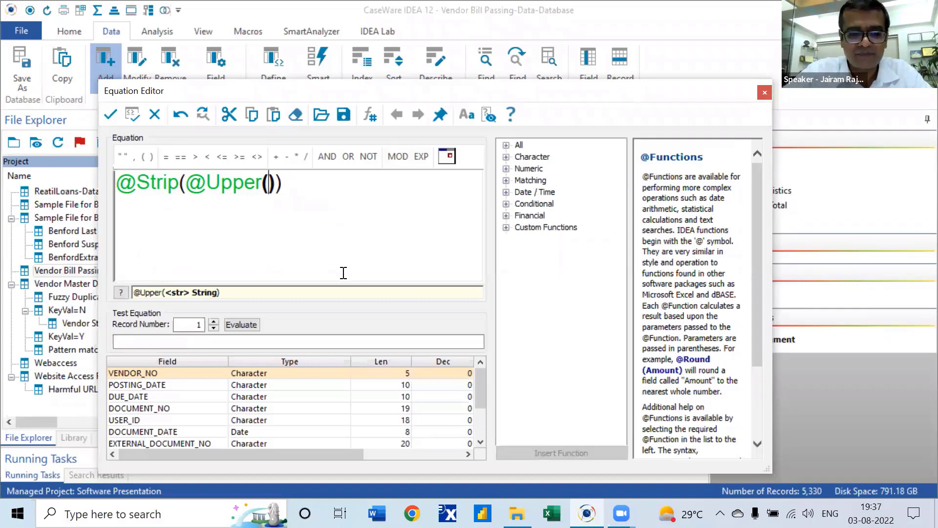
pyautogui.write('e')
pyautogui.press('Return')
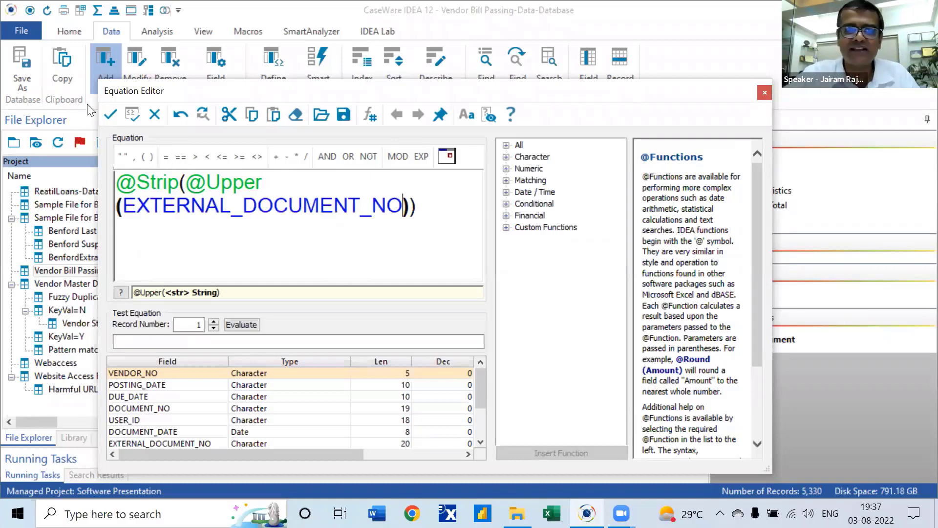
pyautogui.click(110, 114)
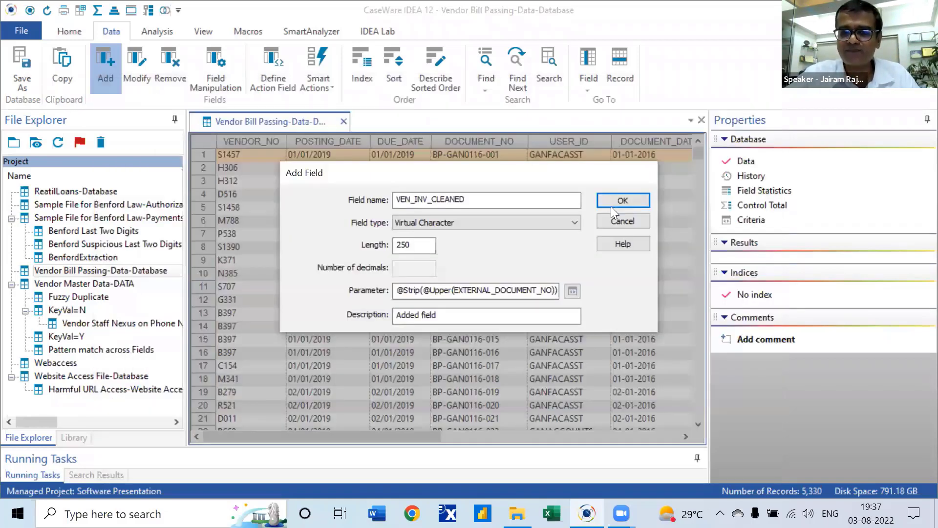
pyautogui.click(612, 207)
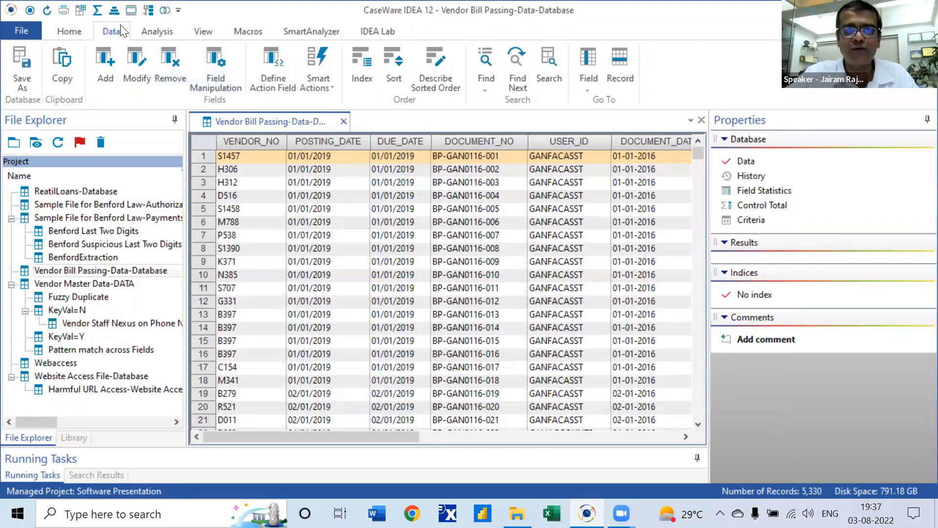
# - Define the duplicate key detection key on VENDOR_NO, VEN_INV_CLEANED and AMOUNT, all ascending
pyautogui.scroll(-1, 292, 72)
pyautogui.click(292, 58)
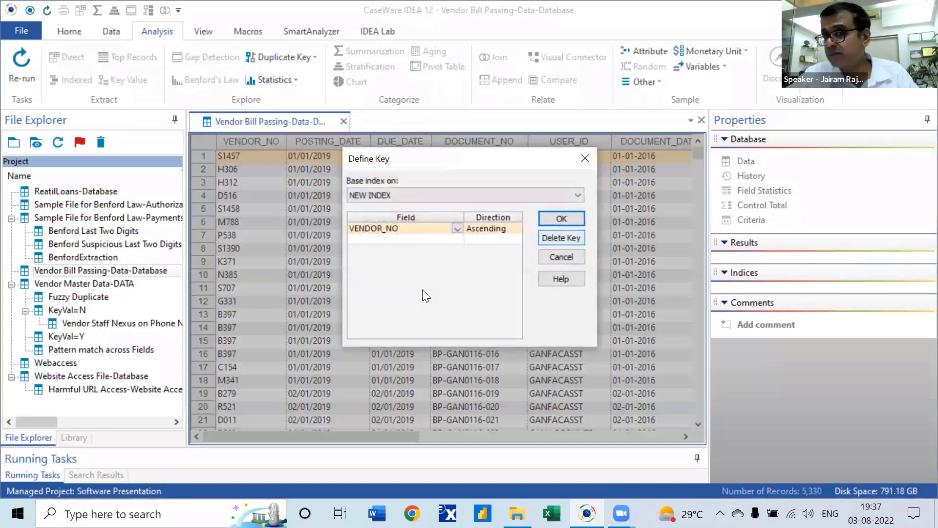
pyautogui.click(420, 289)
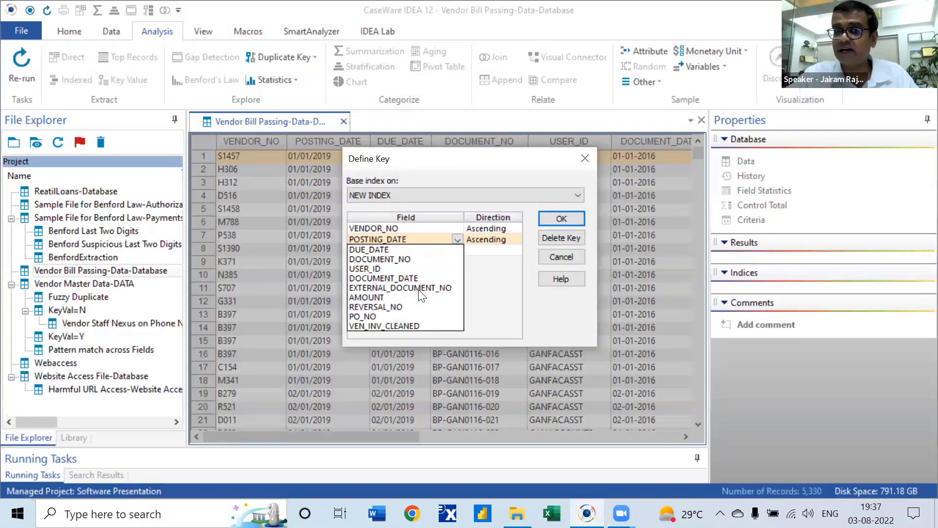
pyautogui.click(415, 326)
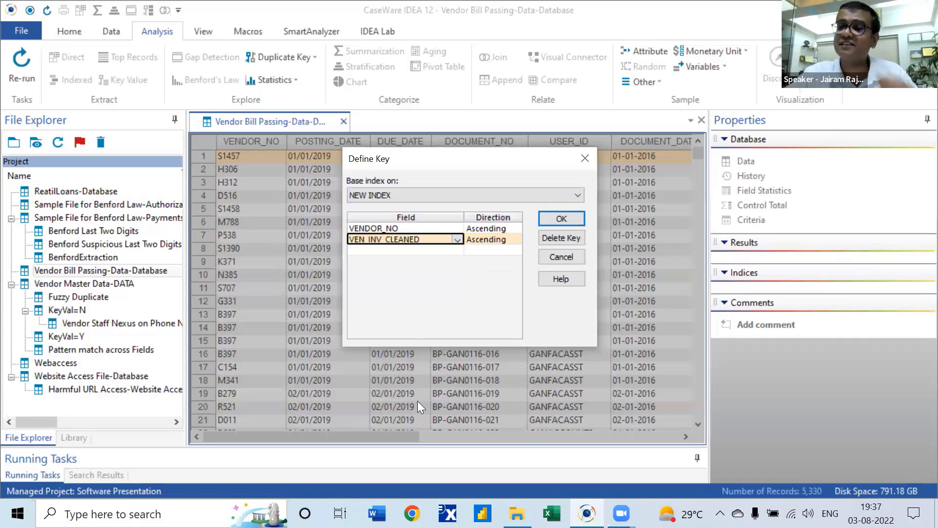
pyautogui.click(454, 250)
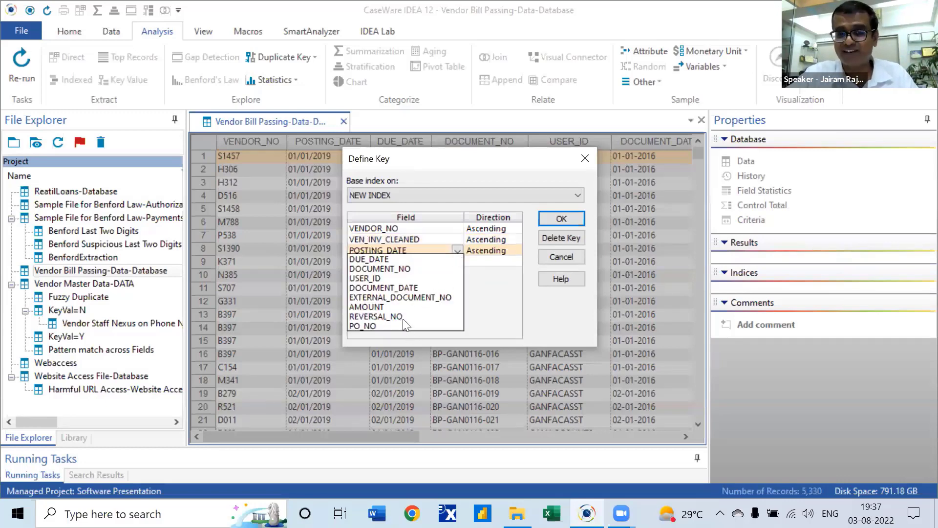
pyautogui.click(388, 307)
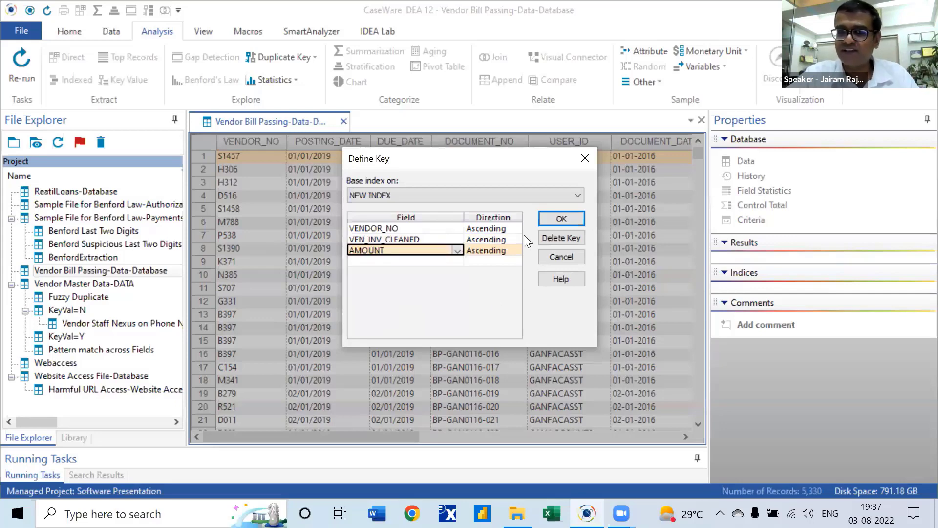
pyautogui.click(562, 220)
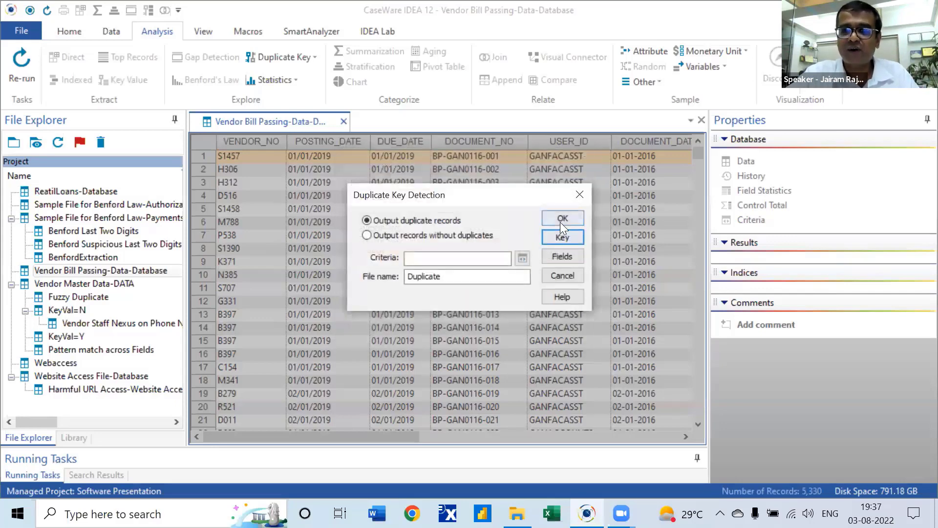
# - Set the duplicate key detection criteria to VEN_INV_CLEANED<>"" so blank cleaned invoice numbers are excluded
pyautogui.click(523, 259)
pyautogui.write('V')
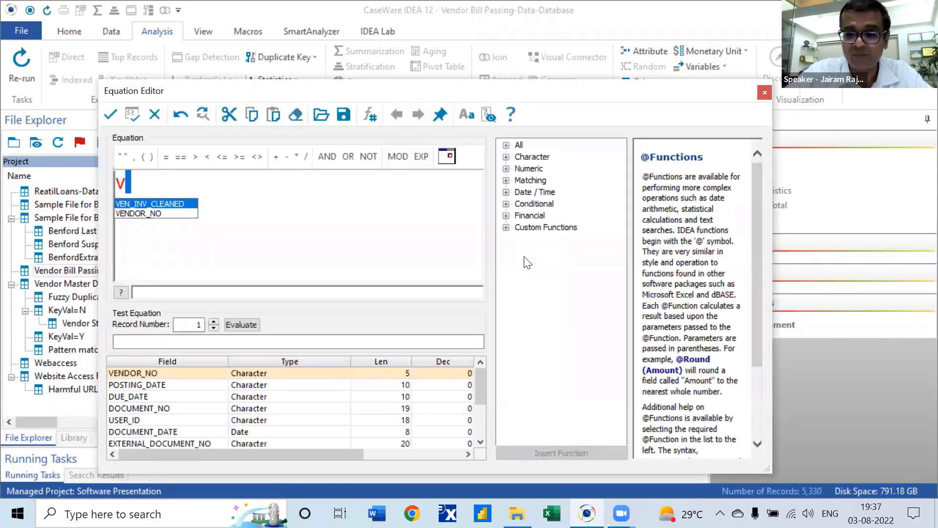
pyautogui.write('EN_INV_CLEANED<>""')
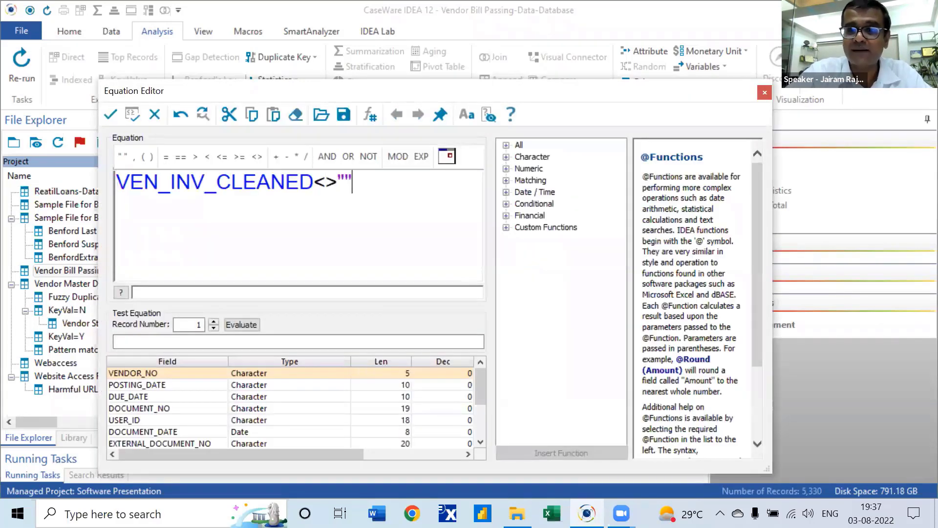
pyautogui.press('Return')
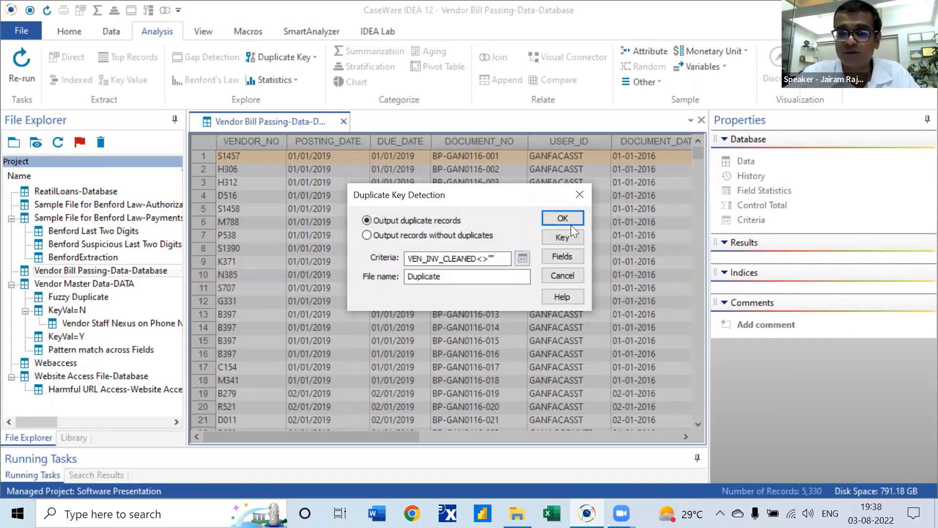
# - Limit the output fields to VENDOR_NO, POSTING_DATE, DOCUMENT_NO, EXTERNAL_DOCUMENT_NO and AMOUNT, and output the duplicate records as Duplicate
pyautogui.click(577, 259)
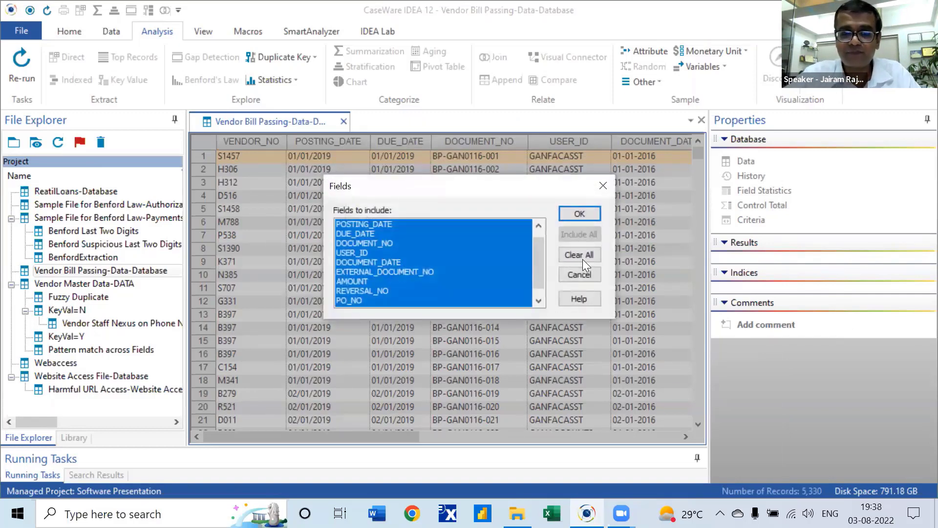
pyautogui.click(580, 256)
pyautogui.click(538, 227)
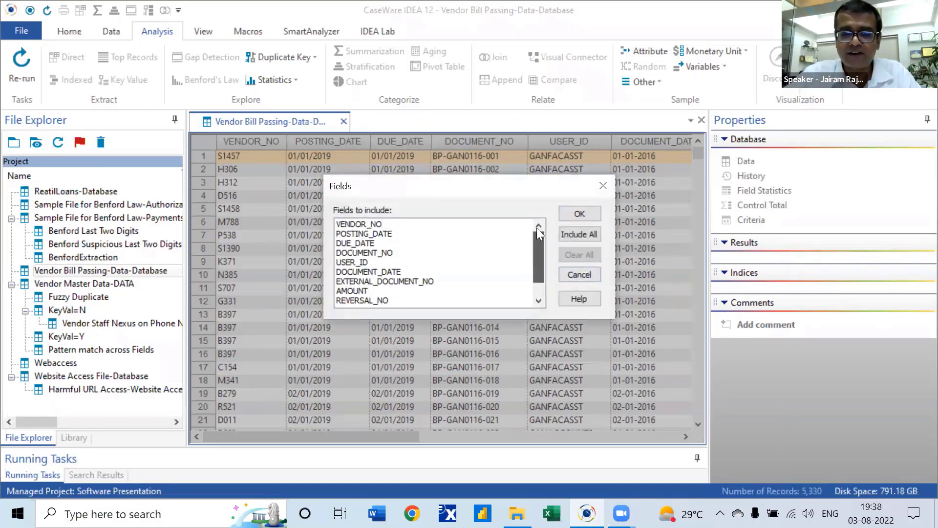
pyautogui.click(419, 224)
pyautogui.click(416, 234)
pyautogui.click(386, 253)
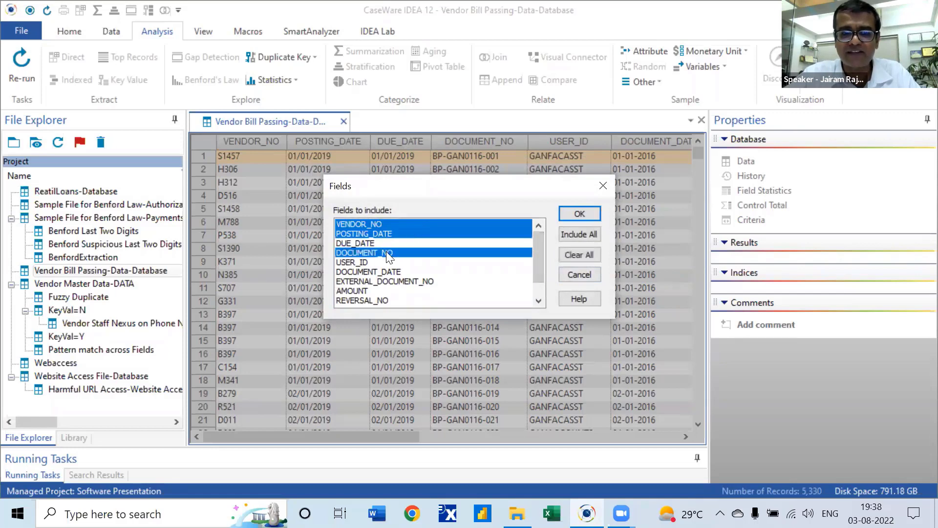
pyautogui.click(394, 282)
pyautogui.click(387, 291)
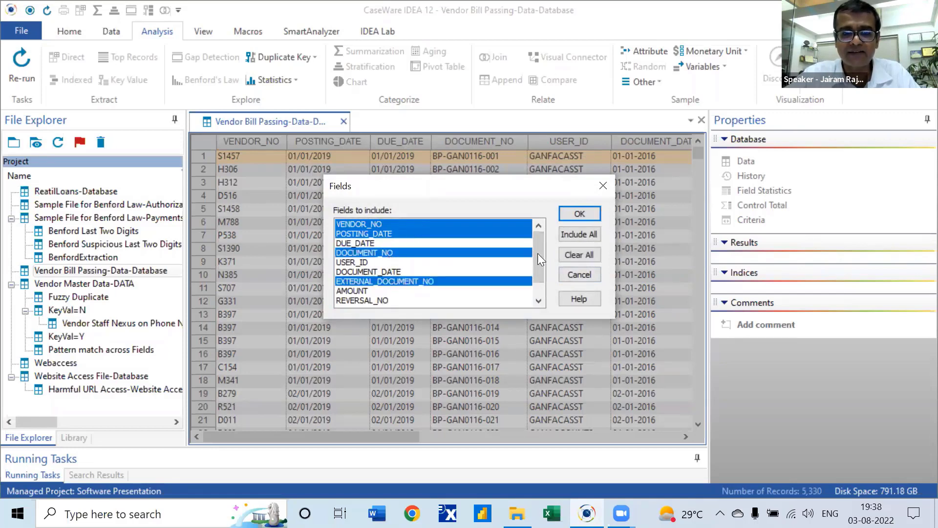
pyautogui.click(562, 218)
pyautogui.click(562, 218)
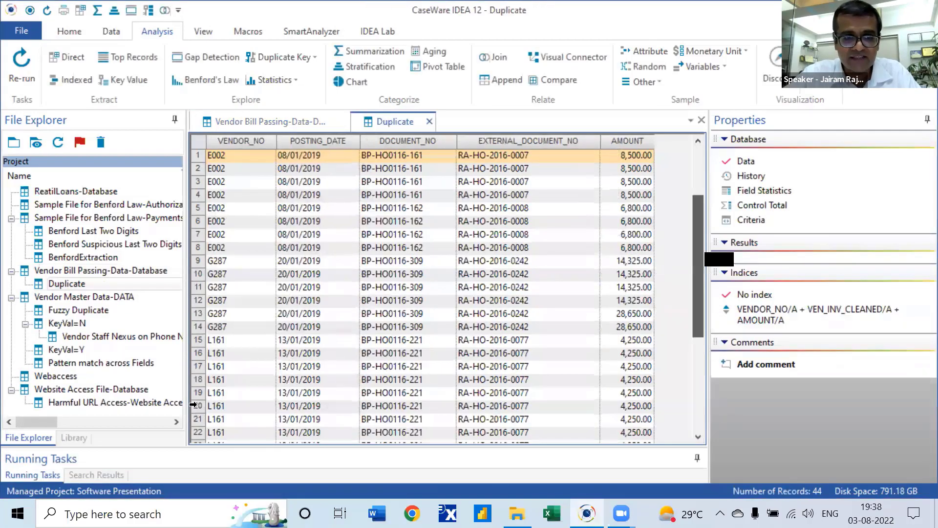
# - Highlight the vendor S1467 records at the end of the Duplicate results to examine their external document numbers
pyautogui.scroll(-8, 210, 435)
pyautogui.moveTo(208, 440); pyautogui.dragTo(208, 442)
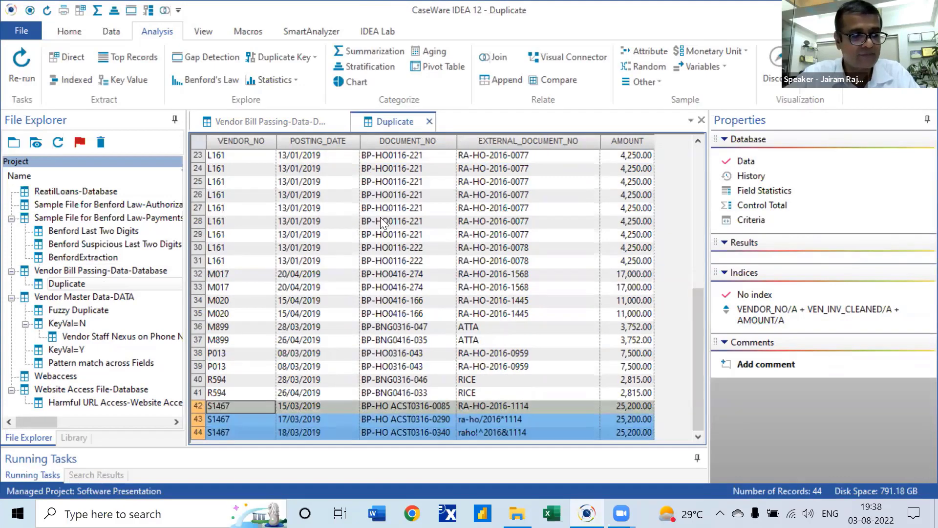
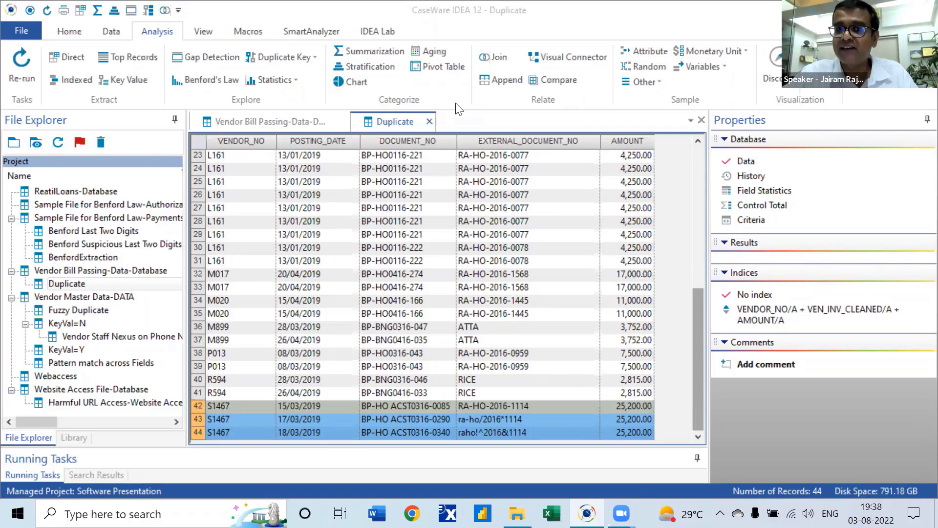
# - Close all open databases and collapse the project's database tree
pyautogui.rightClick(390, 121)
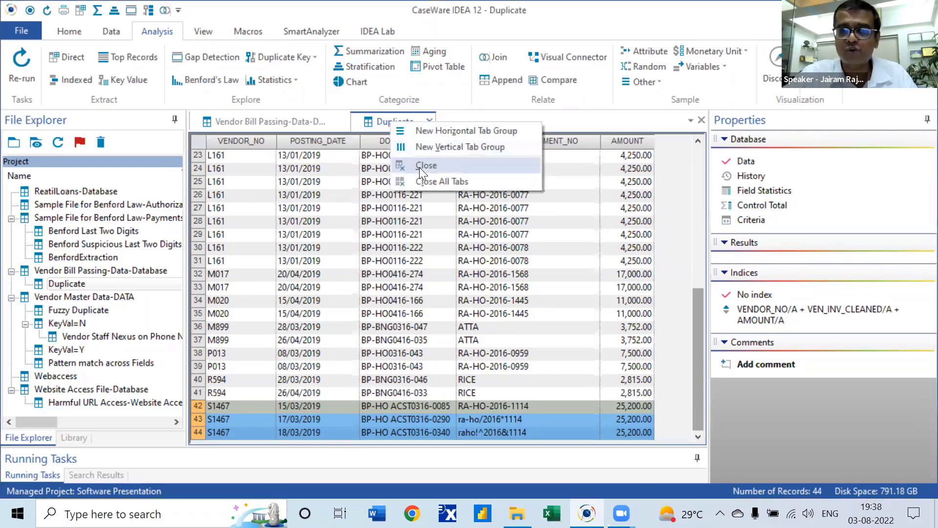
pyautogui.click(424, 180)
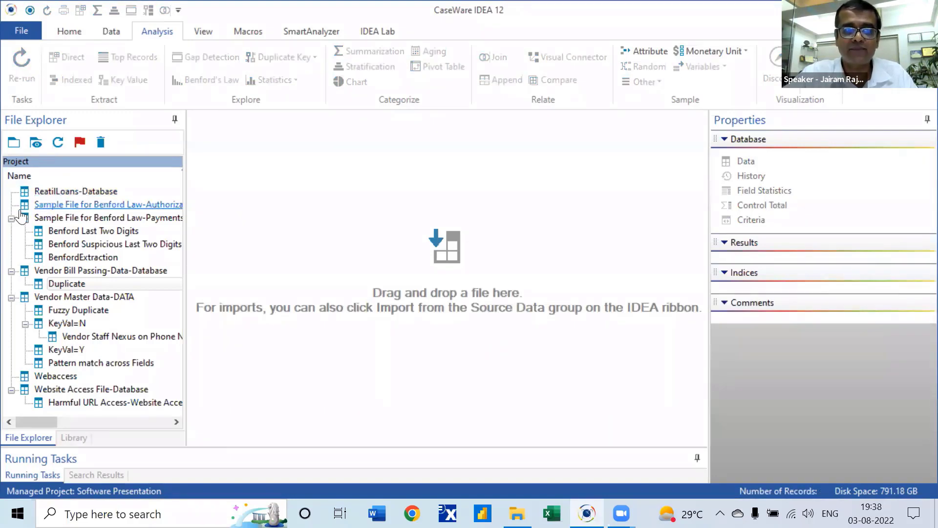
pyautogui.click(34, 144)
pyautogui.click(60, 194)
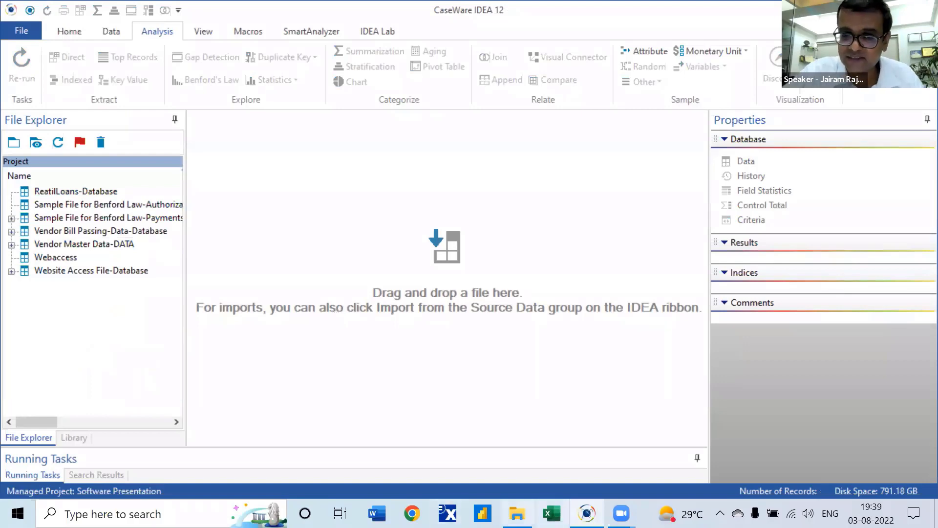
# - Switch to File Explorer and look through the project's source files folder for an employee dataset to import
pyautogui.click(517, 513)
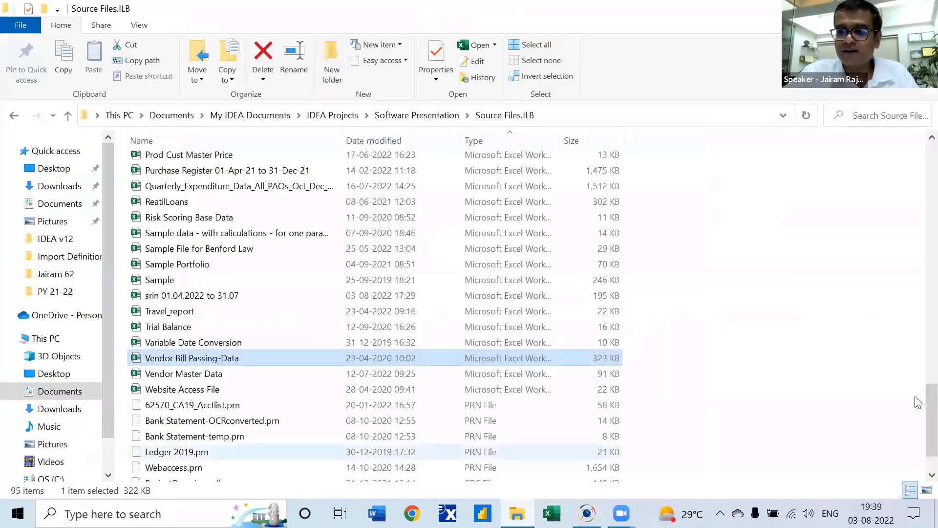
pyautogui.scroll(2, 918, 393)
pyautogui.scroll(3, 917, 393)
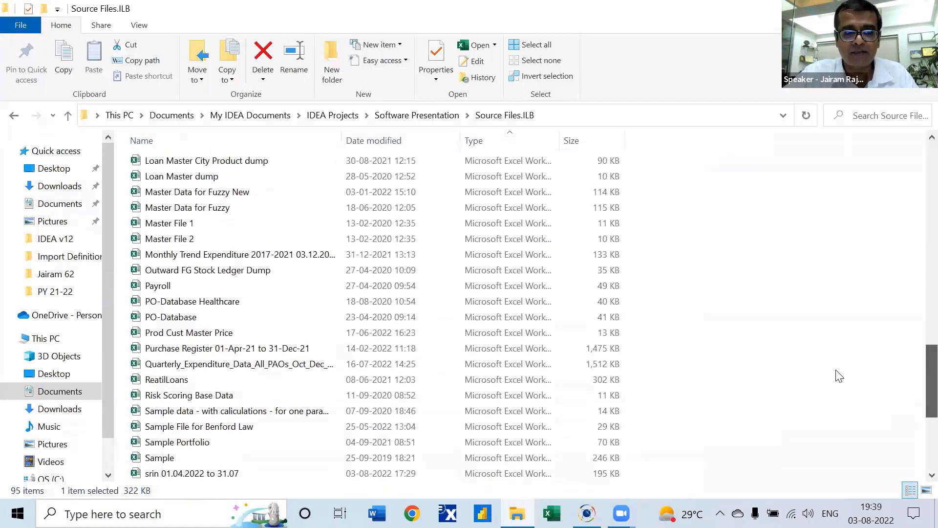
pyautogui.click(150, 291)
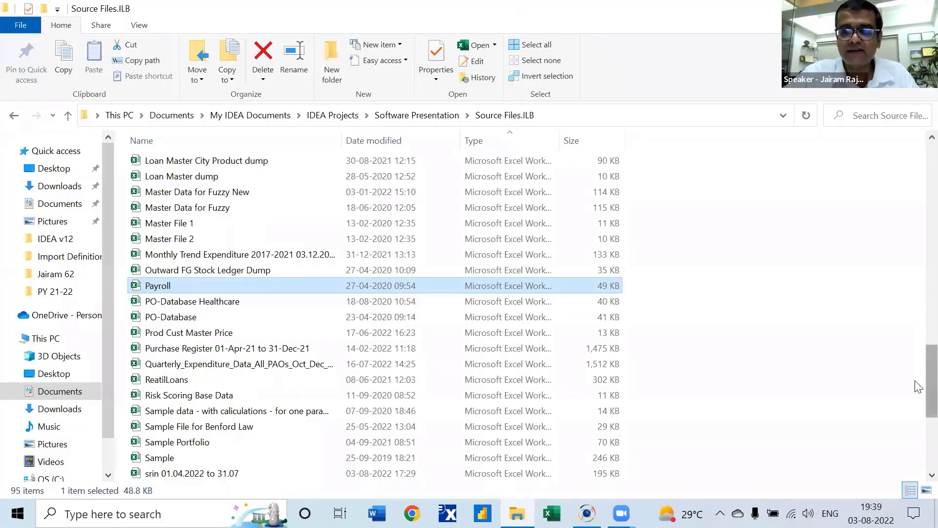
pyautogui.scroll(2, 917, 386)
pyautogui.scroll(5, 917, 349)
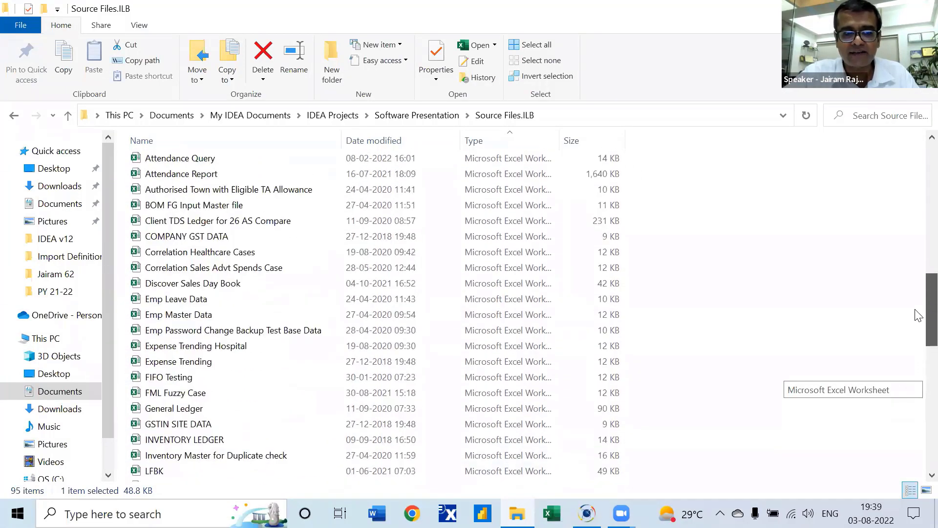
pyautogui.scroll(1, 916, 315)
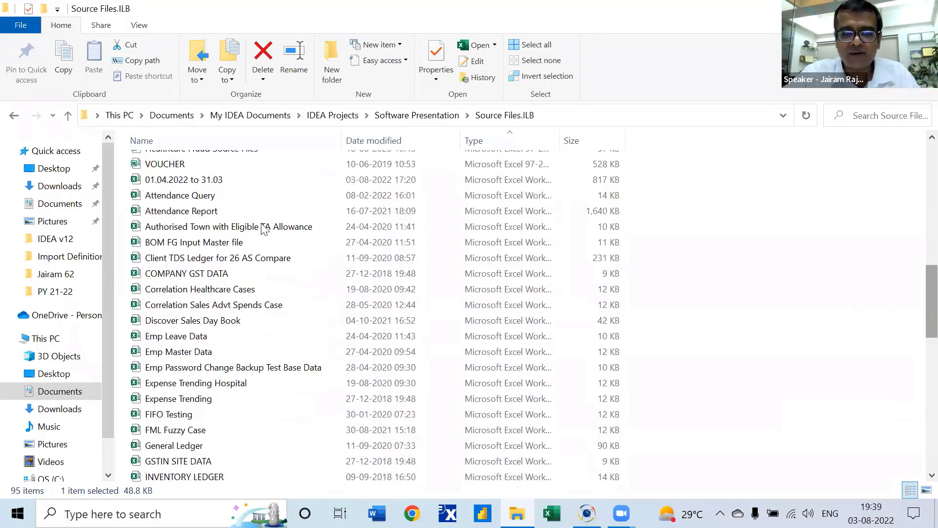
pyautogui.click(218, 211)
pyautogui.moveTo(218, 211); pyautogui.dragTo(646, 208)
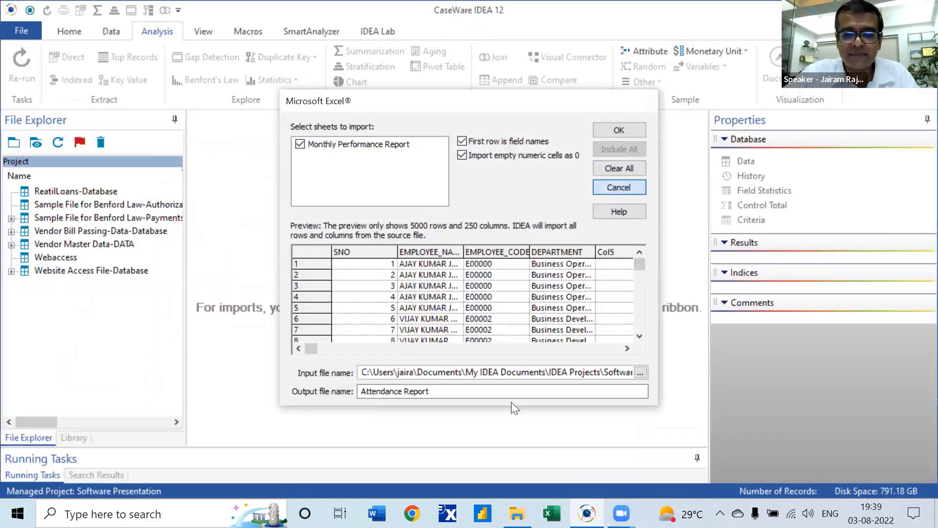
pyautogui.press('Escape')
pyautogui.hotkey('alt', 'Tab')
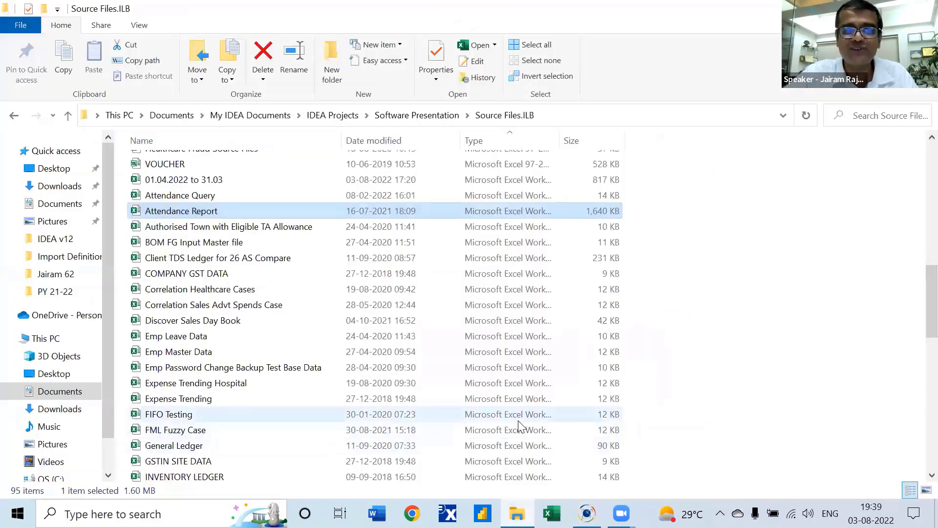
# - Look through the source files folder for the employee leave data workbook
pyautogui.scroll(3, 917, 294)
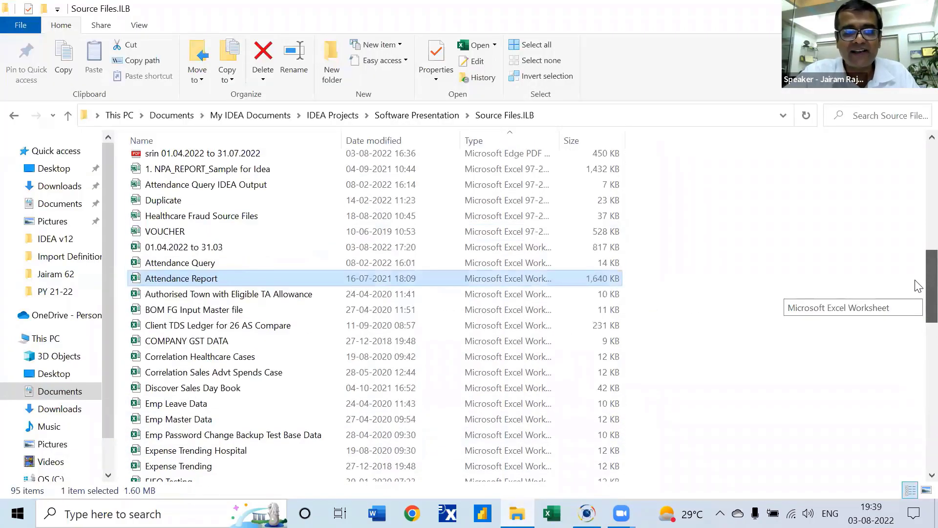
pyautogui.scroll(-6, 918, 293)
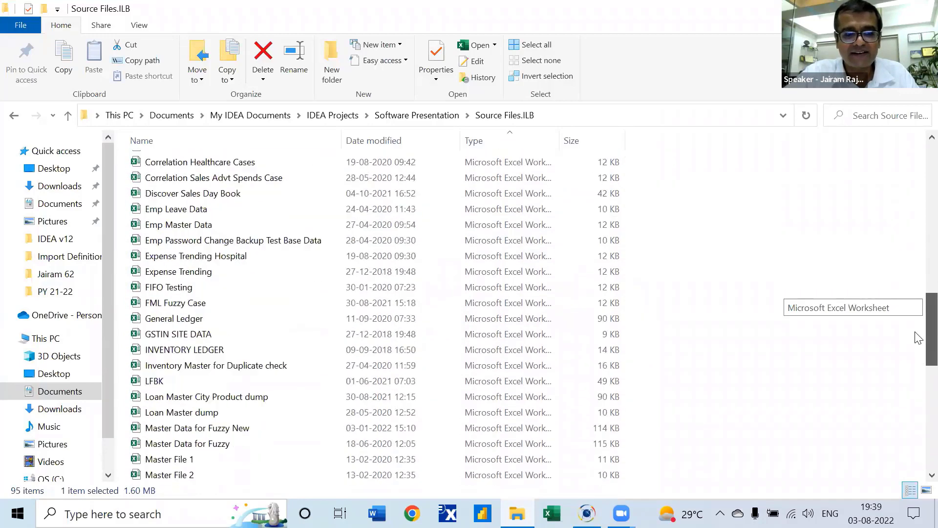
pyautogui.scroll(-3, 918, 337)
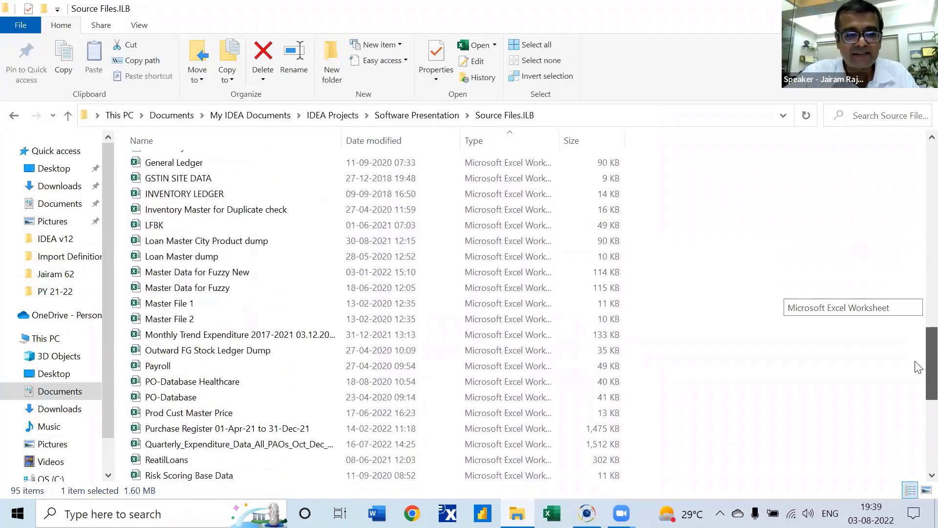
pyautogui.scroll(-5, 918, 367)
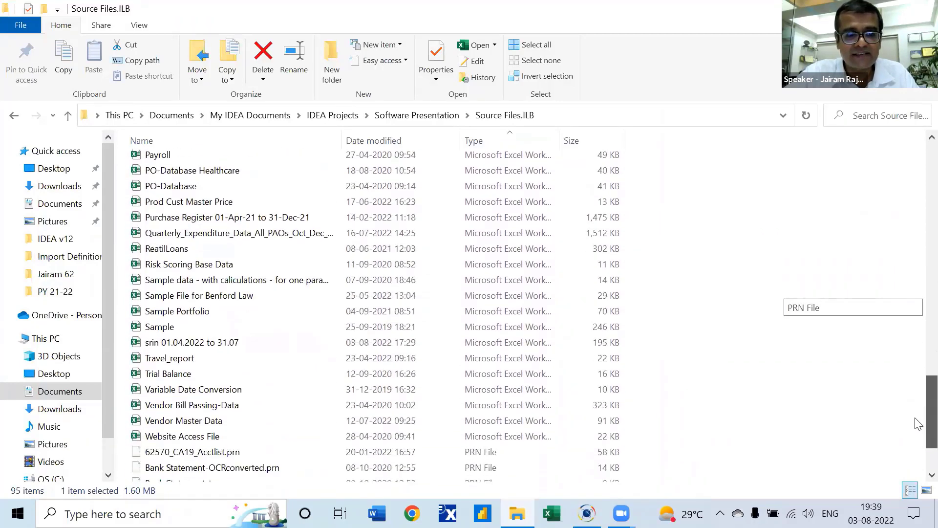
pyautogui.scroll(-2, 918, 424)
pyautogui.scroll(3, 917, 421)
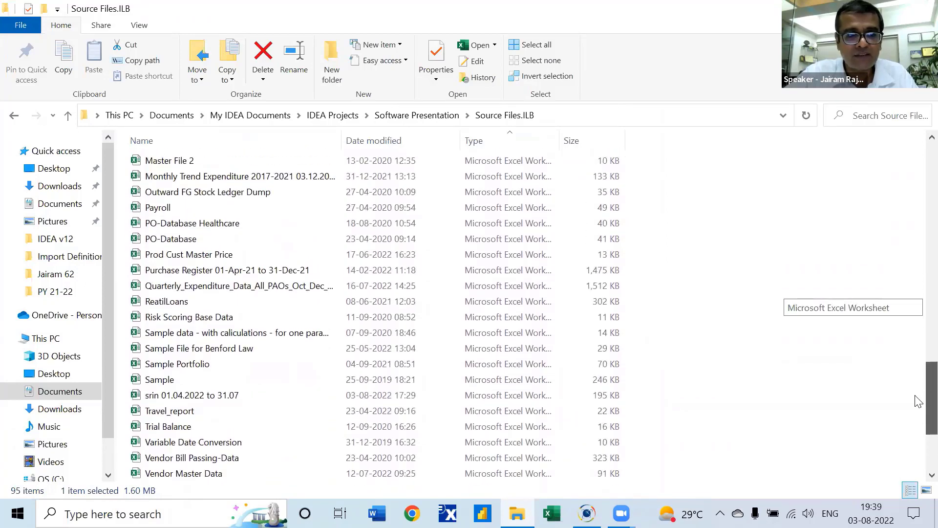
pyautogui.scroll(1, 918, 397)
pyautogui.scroll(1, 917, 381)
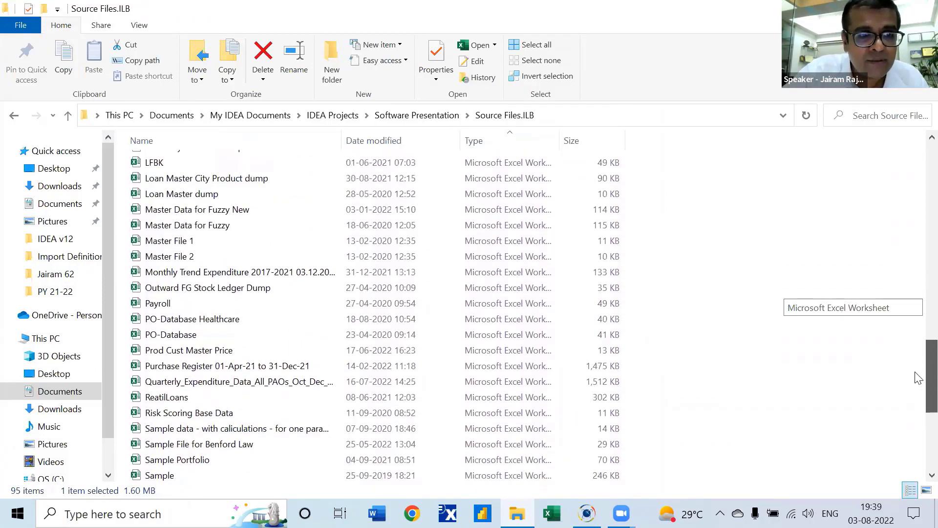
pyautogui.scroll(4, 918, 377)
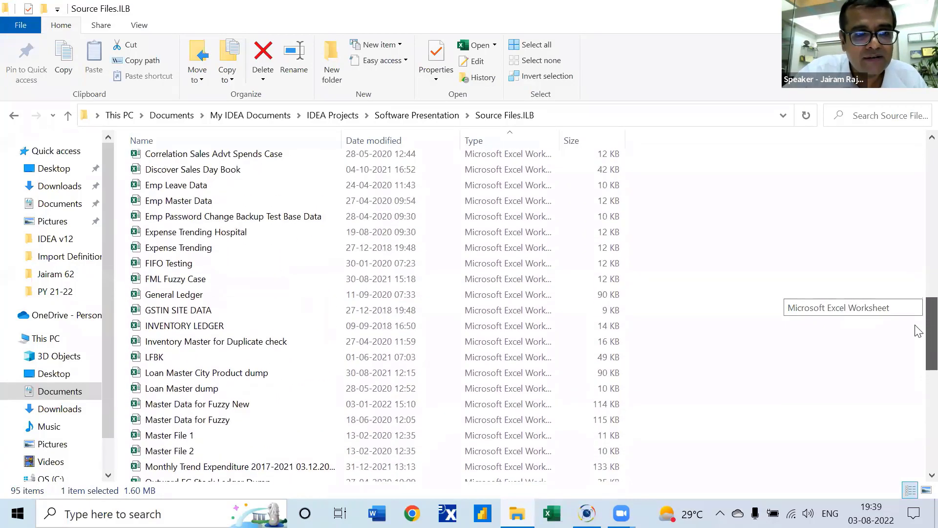
pyautogui.scroll(5, 918, 317)
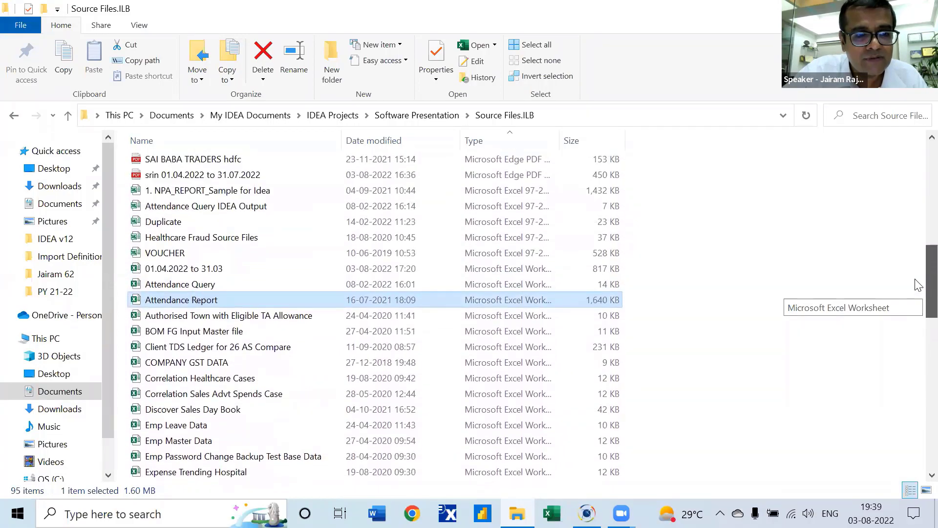
pyautogui.scroll(7, 918, 285)
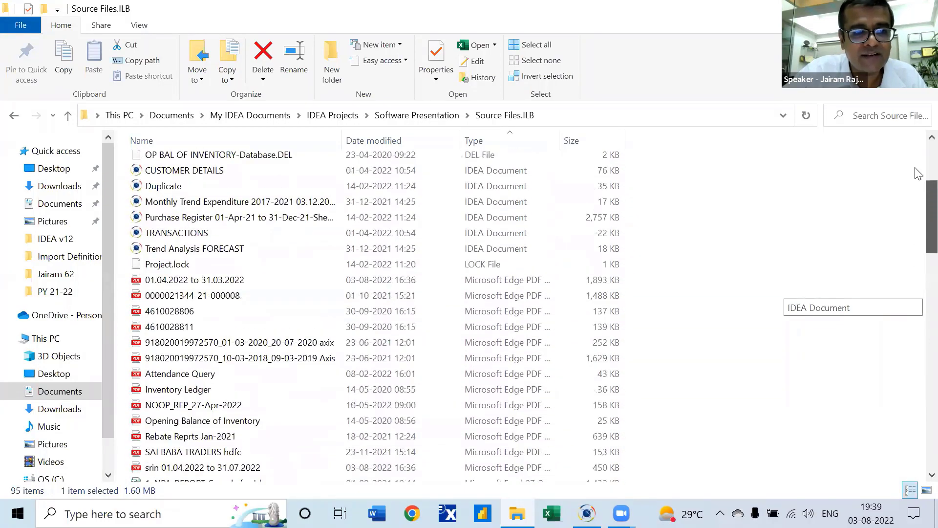
pyautogui.scroll(3, 918, 173)
pyautogui.scroll(-9, 916, 252)
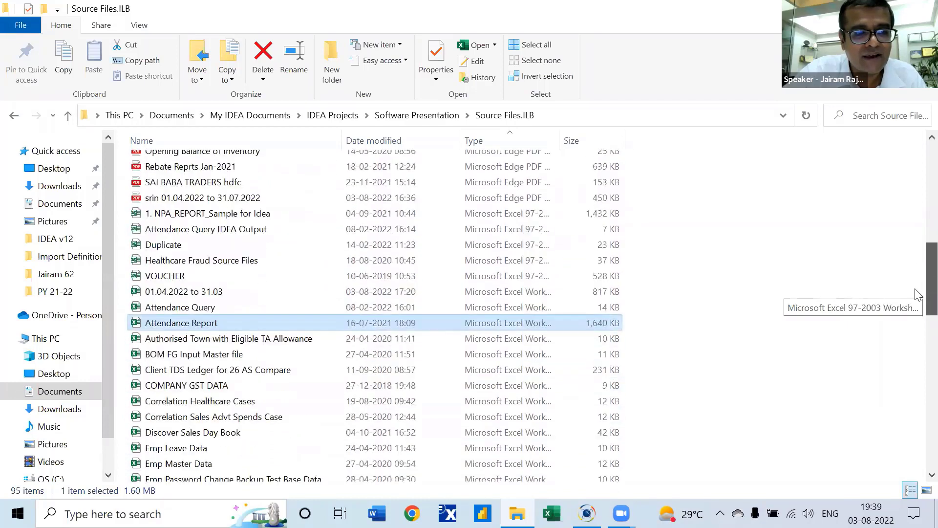
pyautogui.scroll(-1, 918, 293)
pyautogui.scroll(1, 918, 293)
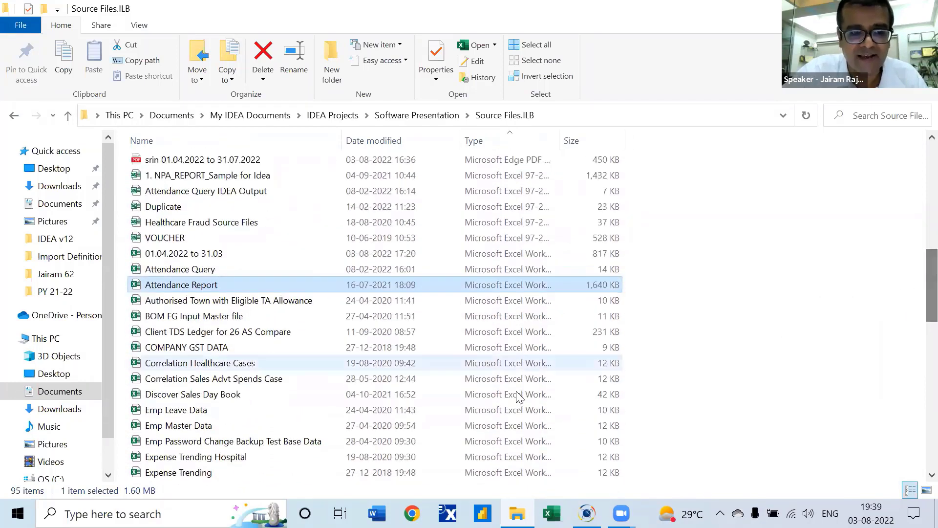
# - Import the Emp Leave Data Excel file into the IDEA project and highlight its PIN and LEAVE_DATE columns
pyautogui.click(190, 413)
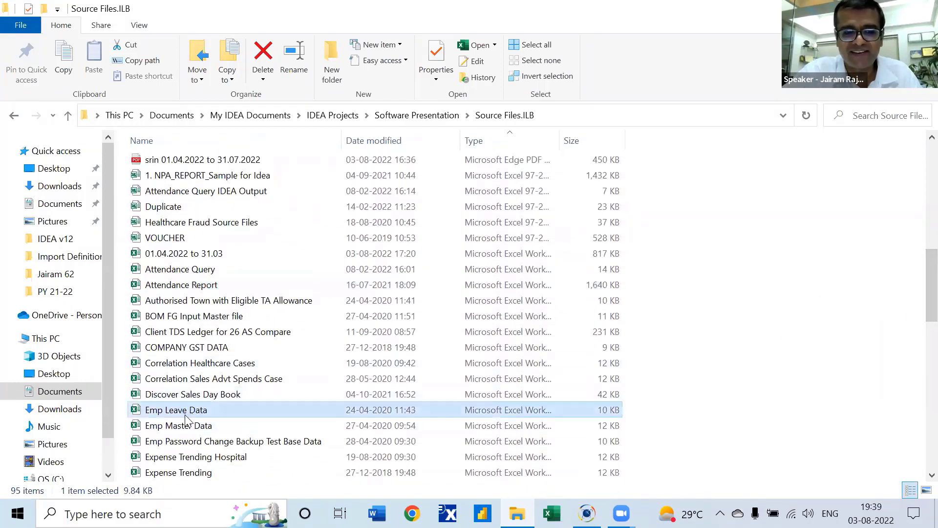
pyautogui.moveTo(186, 415); pyautogui.dragTo(606, 418)
pyautogui.moveTo(600, 309); pyautogui.dragTo(598, 304)
pyautogui.click(627, 136)
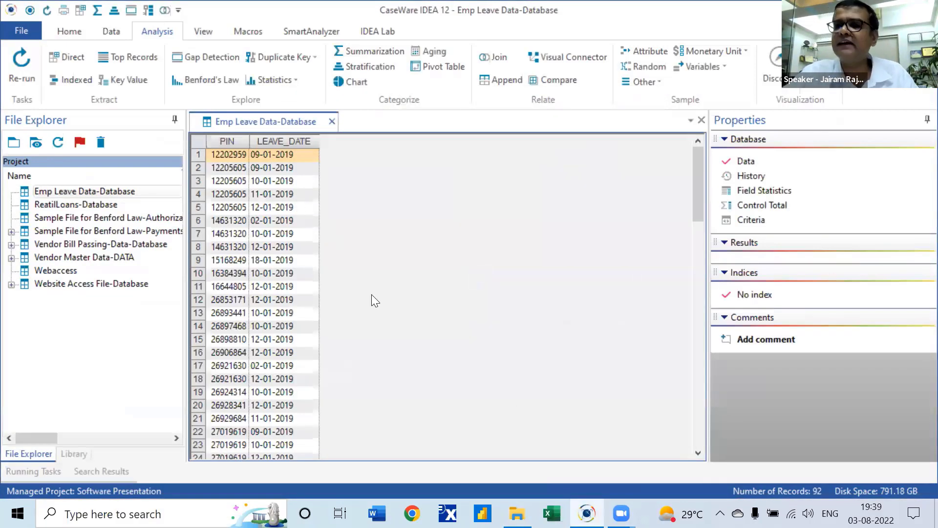
pyautogui.click(226, 142)
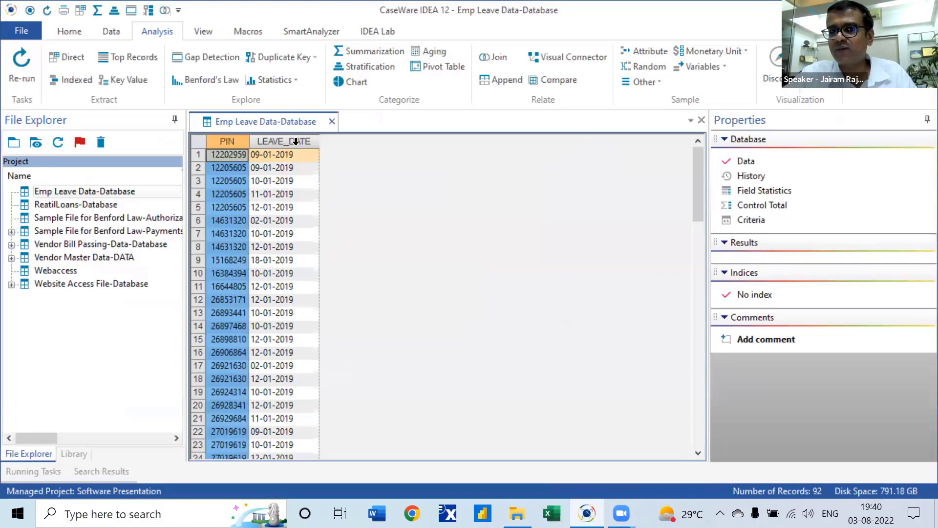
pyautogui.click(296, 141)
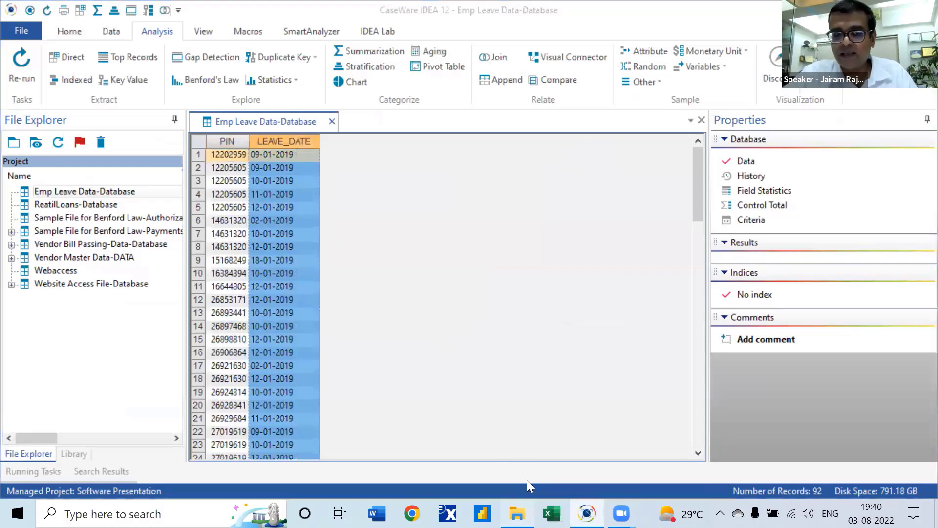
# - Import the Travel_report Excel file from the source files folder into the IDEA project, using its Database sheet
pyautogui.click(517, 513)
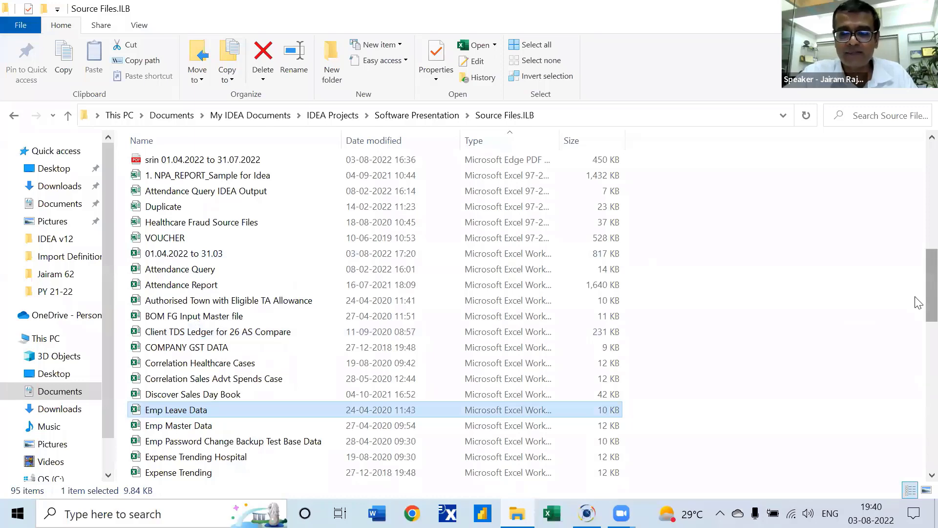
pyautogui.scroll(-7, 918, 342)
pyautogui.scroll(-5, 917, 385)
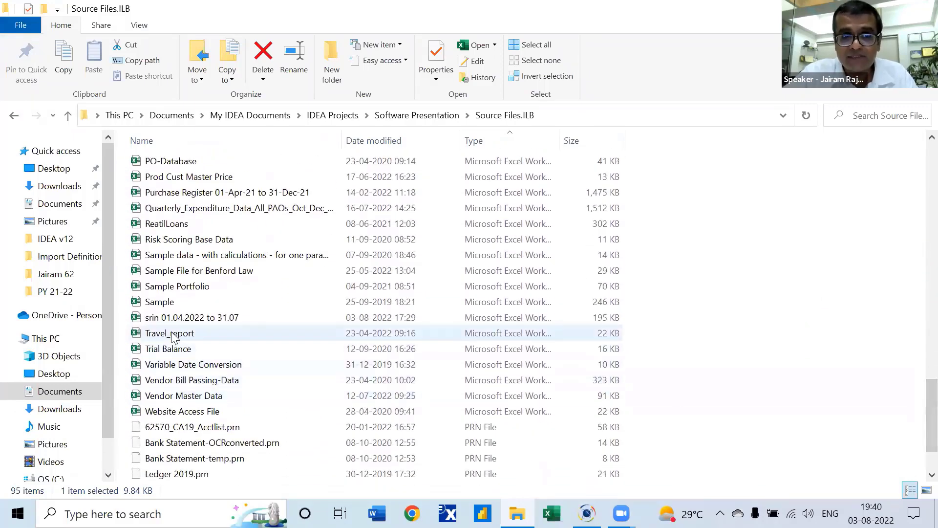
pyautogui.moveTo(175, 336); pyautogui.dragTo(541, 345)
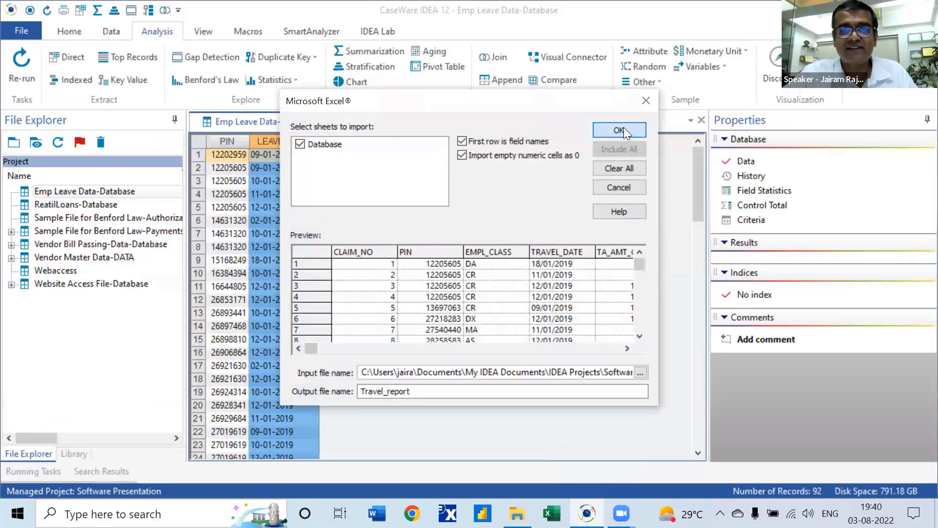
pyautogui.click(624, 128)
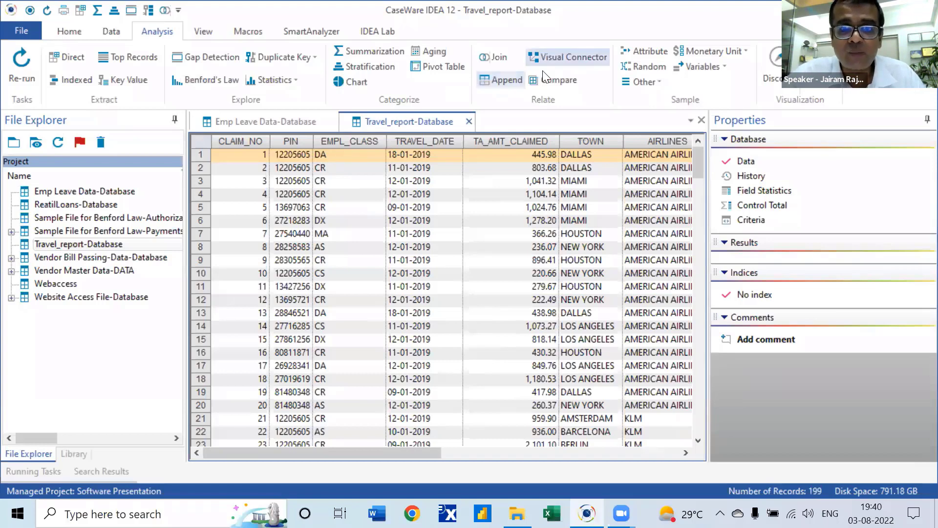
# - Start a join on the Travel_report database with Emp Leave Data-Database as the secondary database
pyautogui.click(496, 63)
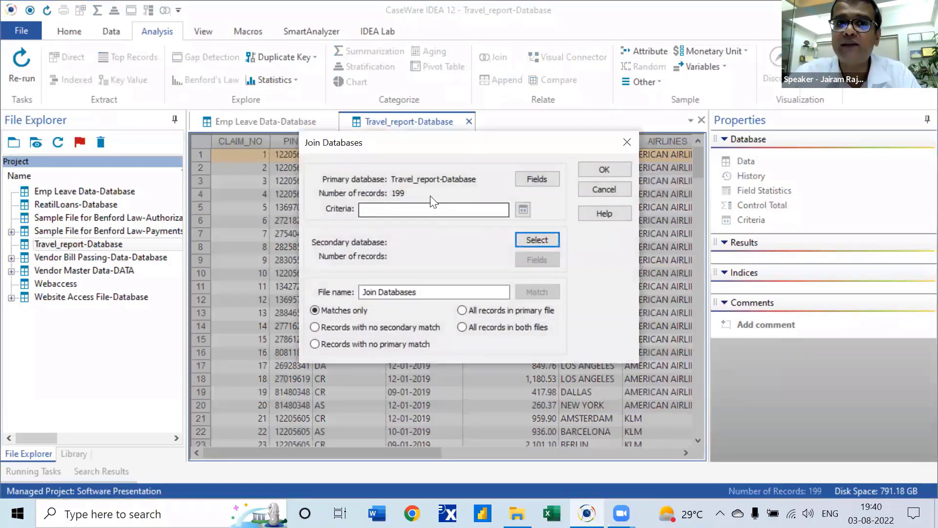
pyautogui.click(539, 239)
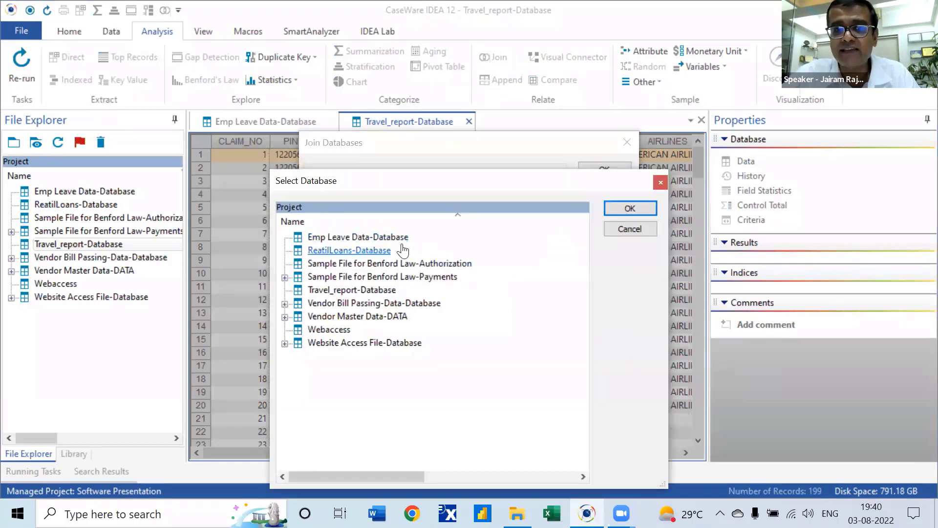
pyautogui.click(619, 215)
# - Match the join keys PIN to PIN and TRAVEL_DATE to LEAVE_DATE, both in ascending order
pyautogui.click(544, 294)
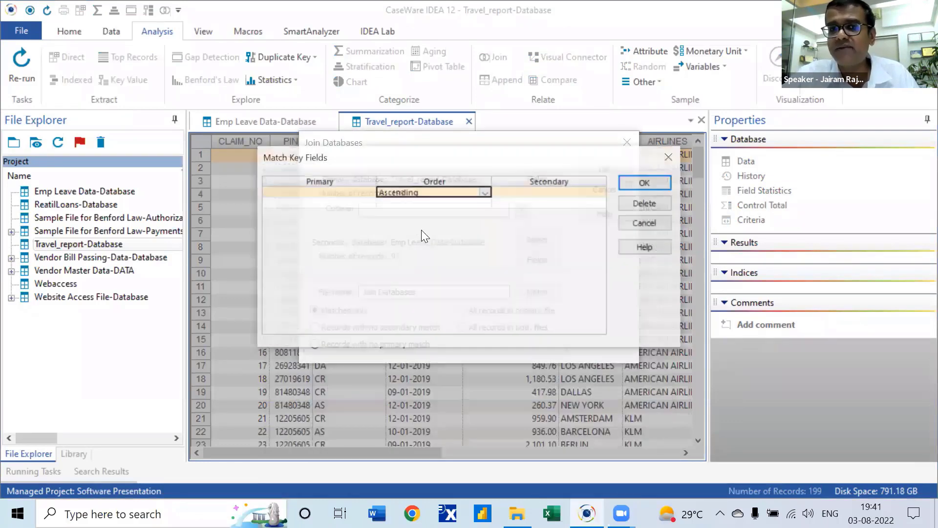
pyautogui.click(367, 192)
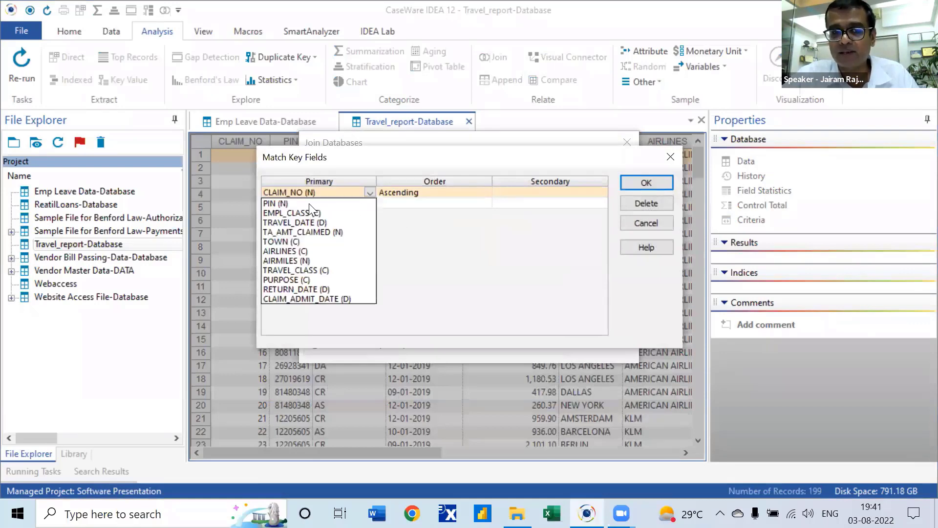
pyautogui.click(275, 203)
pyautogui.click(599, 194)
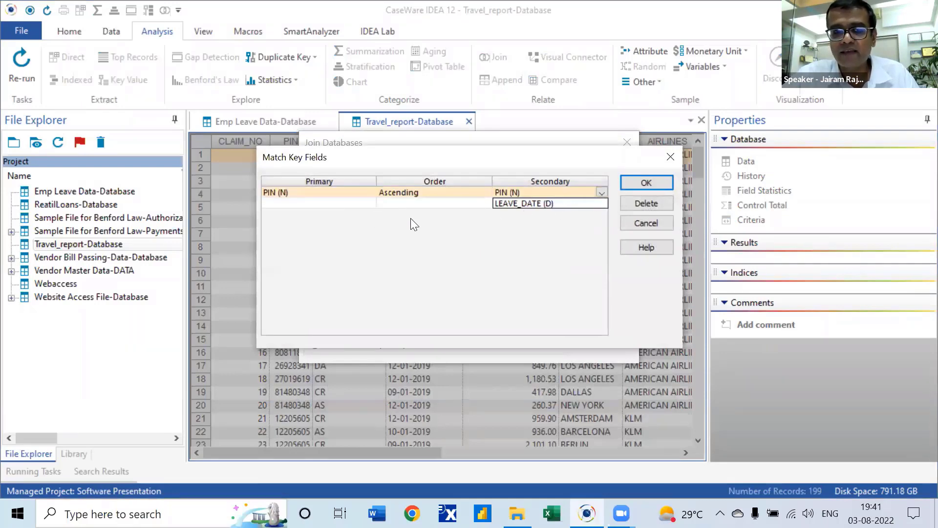
pyautogui.click(358, 205)
pyautogui.click(370, 204)
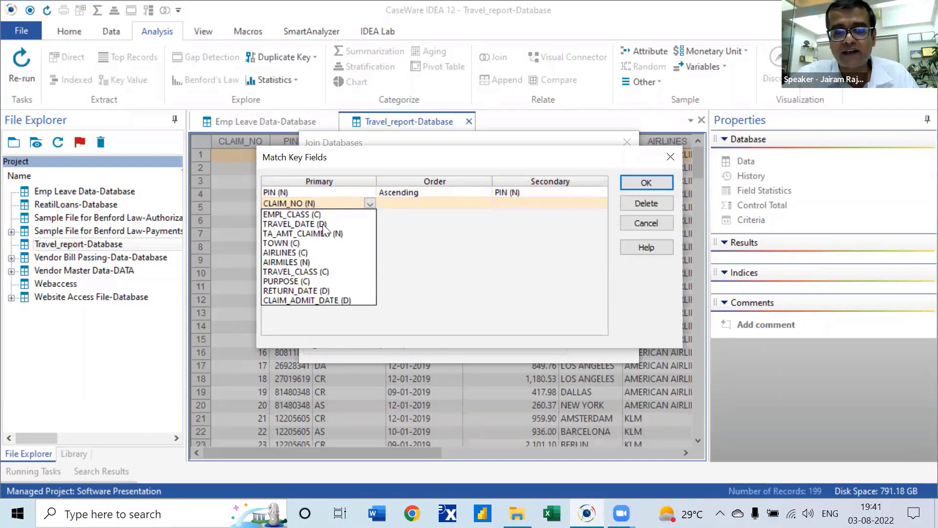
pyautogui.click(365, 220)
pyautogui.click(452, 202)
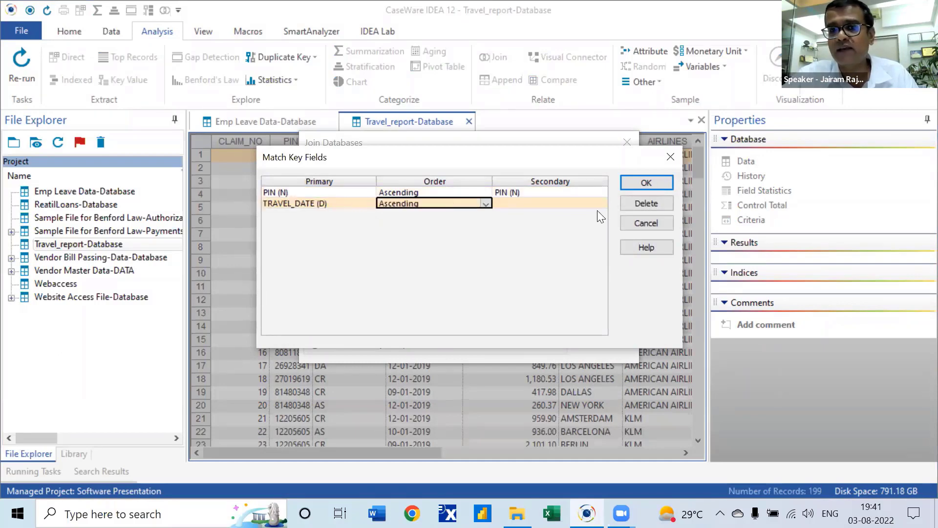
pyautogui.click(552, 205)
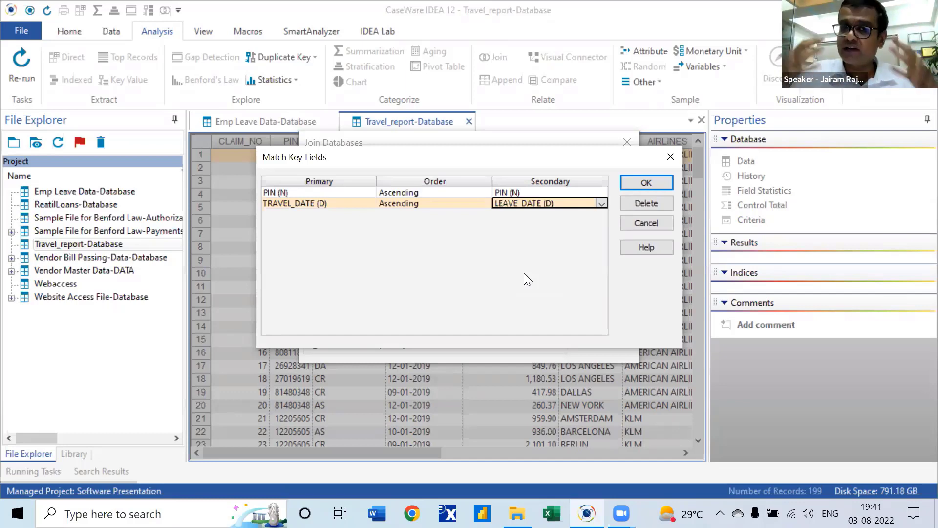
pyautogui.click(647, 182)
# - Limit the primary database's included fields to CLAIM_NO, PIN, TRAVEL_DATE and TOWN
pyautogui.click(546, 183)
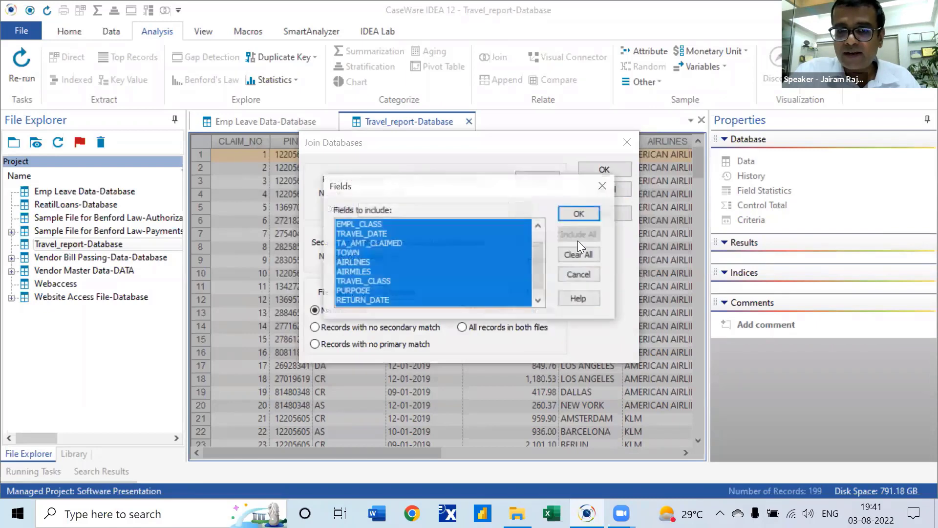
pyautogui.moveTo(538, 268); pyautogui.dragTo(544, 225)
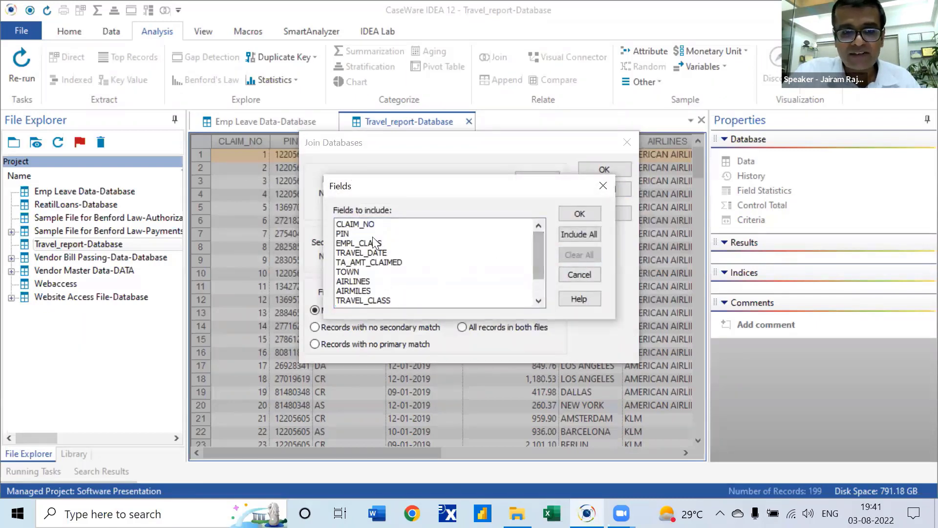
pyautogui.click(359, 226)
pyautogui.click(349, 235)
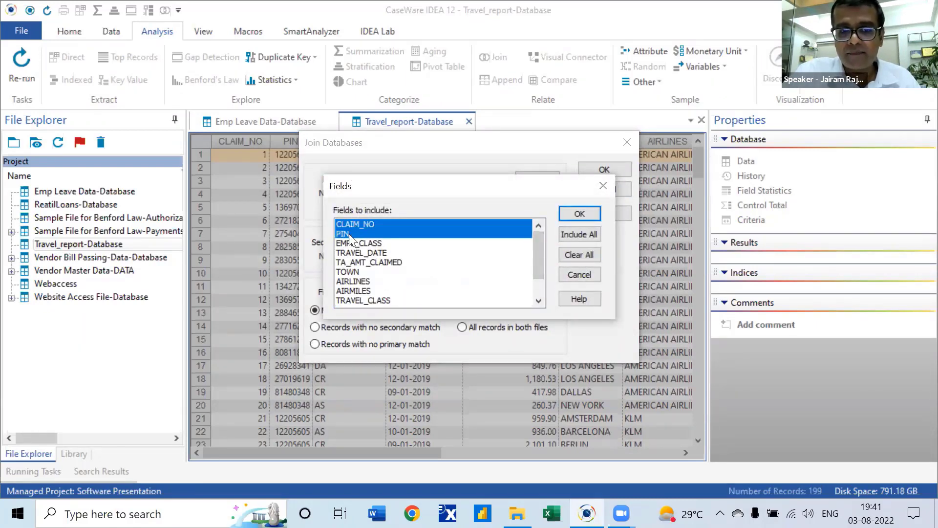
pyautogui.click(362, 253)
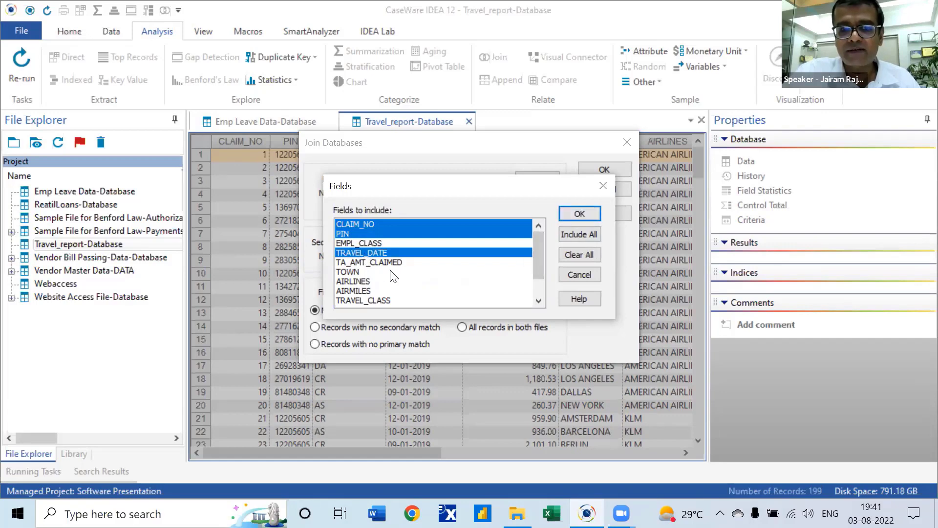
pyautogui.click(404, 270)
pyautogui.click(577, 215)
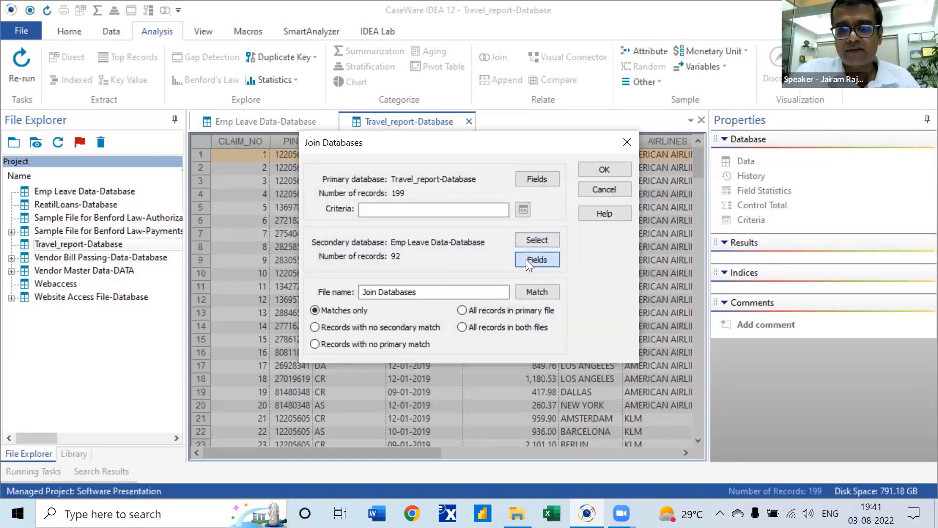
# - Include only LEAVE_DATE from the secondary database and run the matches-only join as Join Databases
pyautogui.click(526, 259)
pyautogui.click(579, 234)
pyautogui.click(568, 255)
pyautogui.click(461, 234)
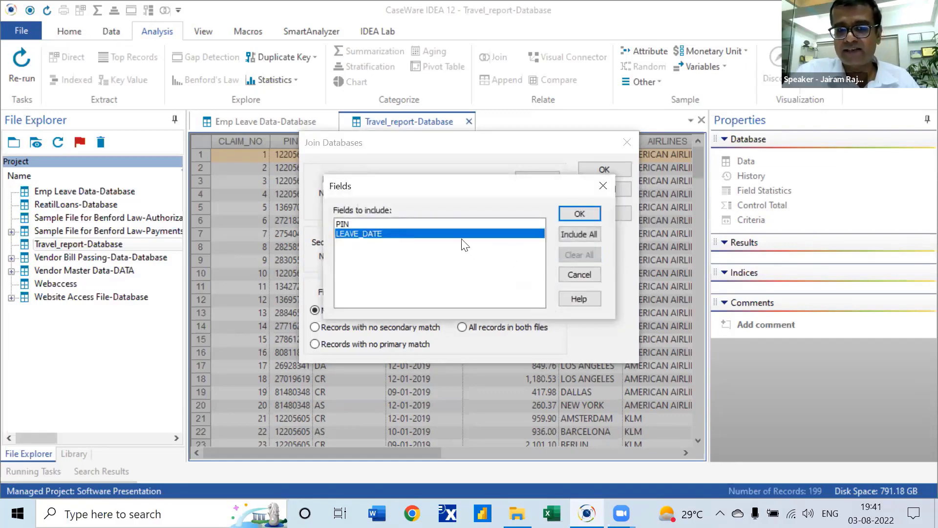
pyautogui.click(579, 213)
pyautogui.click(601, 167)
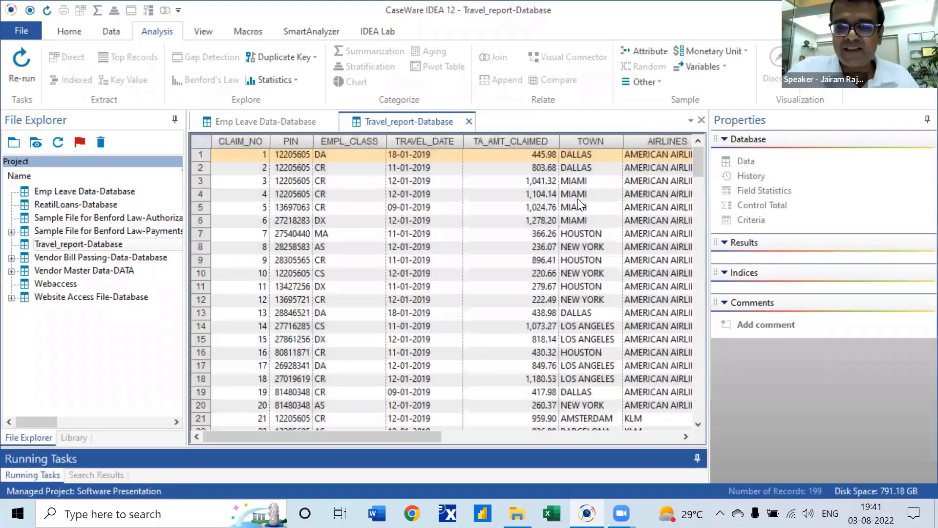
# - Highlight the TRAVEL_DATE and LEAVE_DATE columns in the joined database to compare them
pyautogui.click(350, 141)
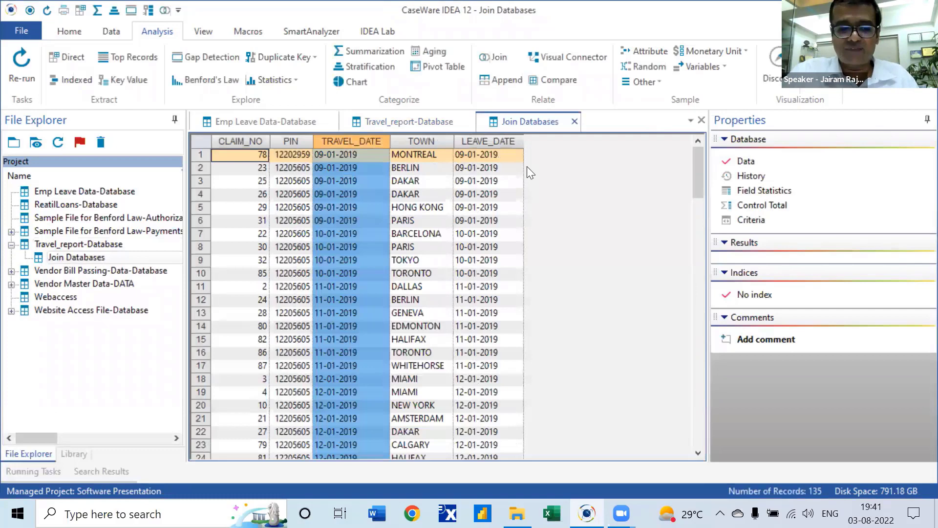
pyautogui.keyDown('ctrl'); pyautogui.click(505, 143); pyautogui.keyUp('ctrl')
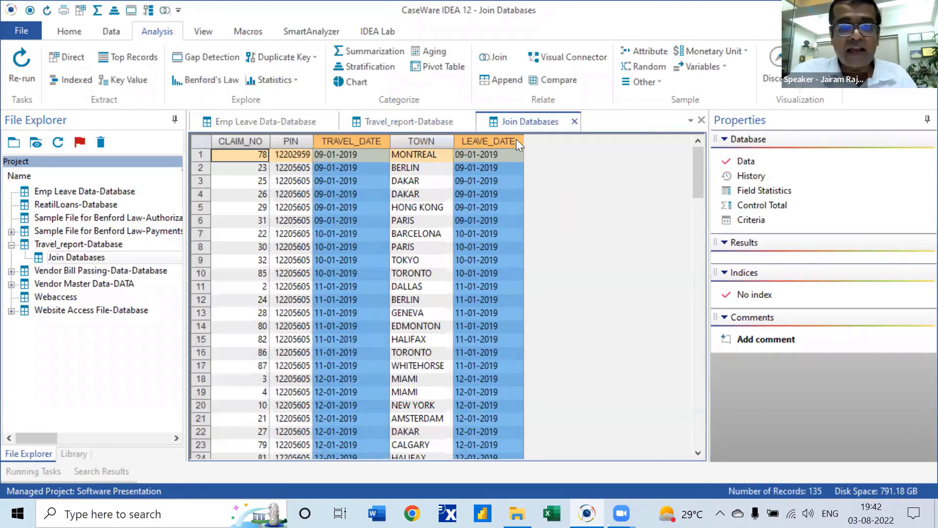
# - Close all open databases and collapse the Travel_report branch in the project tree
pyautogui.rightClick(517, 123)
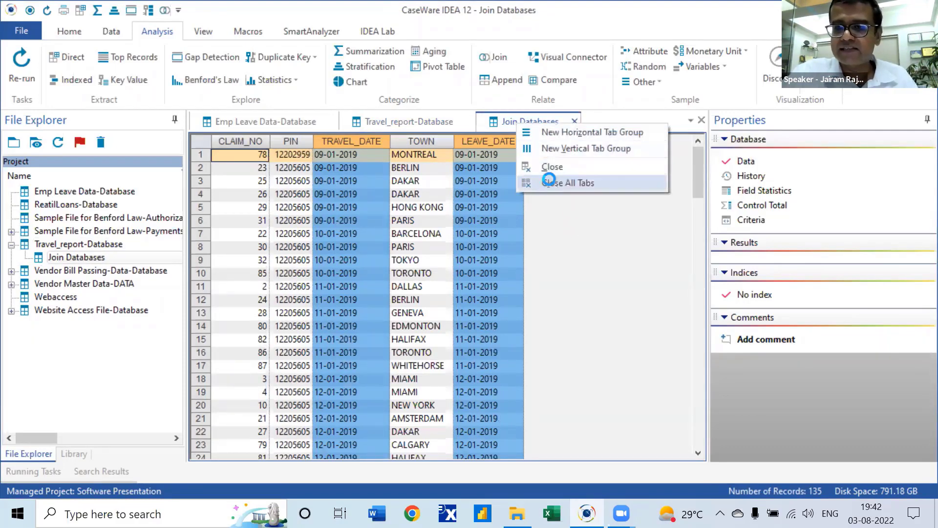
pyautogui.click(550, 233)
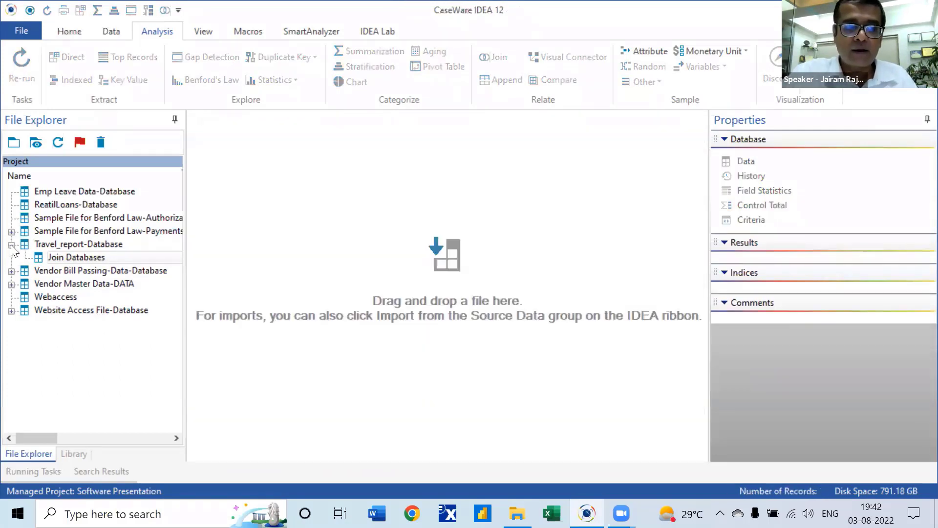
pyautogui.click(12, 246)
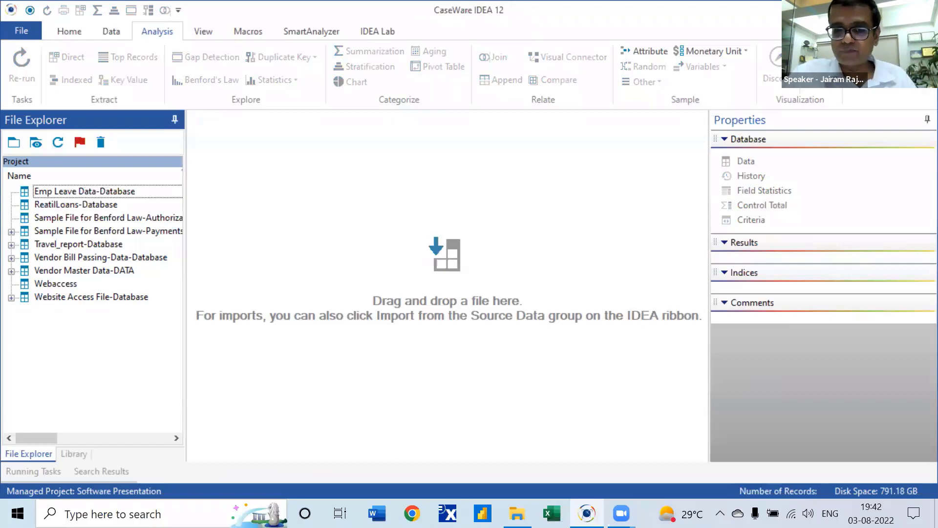
# - Import both the Advert Spends and Sales sheets of the Correlation Sales Advt Spends Case workbook into the IDEA project
pyautogui.click(517, 513)
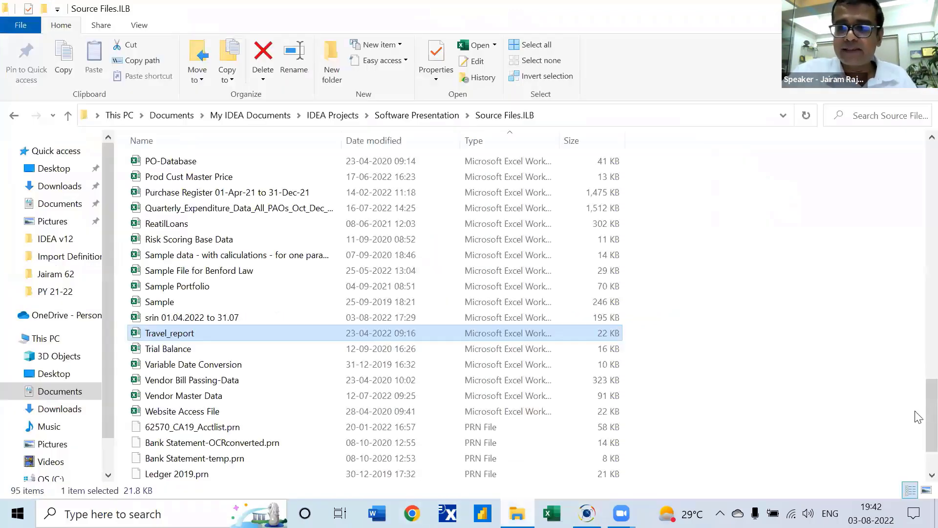
pyautogui.scroll(4, 916, 421)
pyautogui.scroll(6, 917, 364)
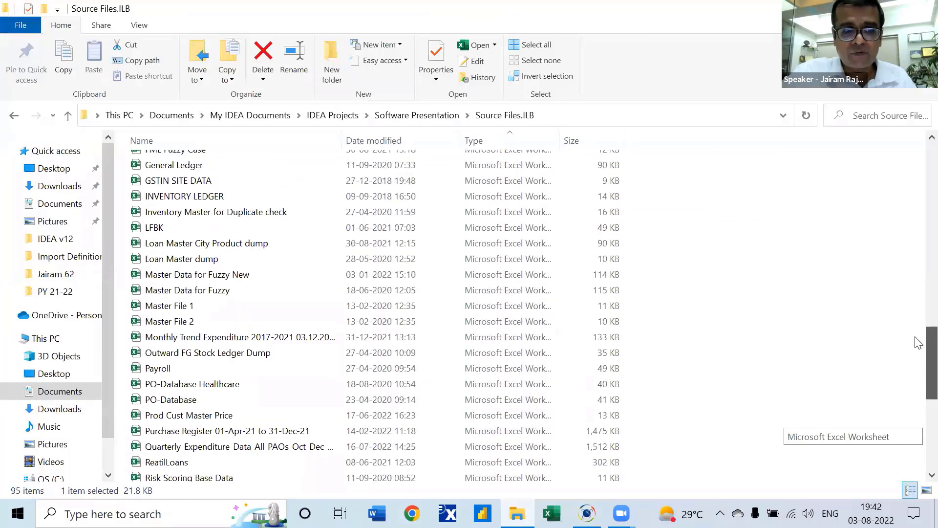
pyautogui.scroll(1, 917, 324)
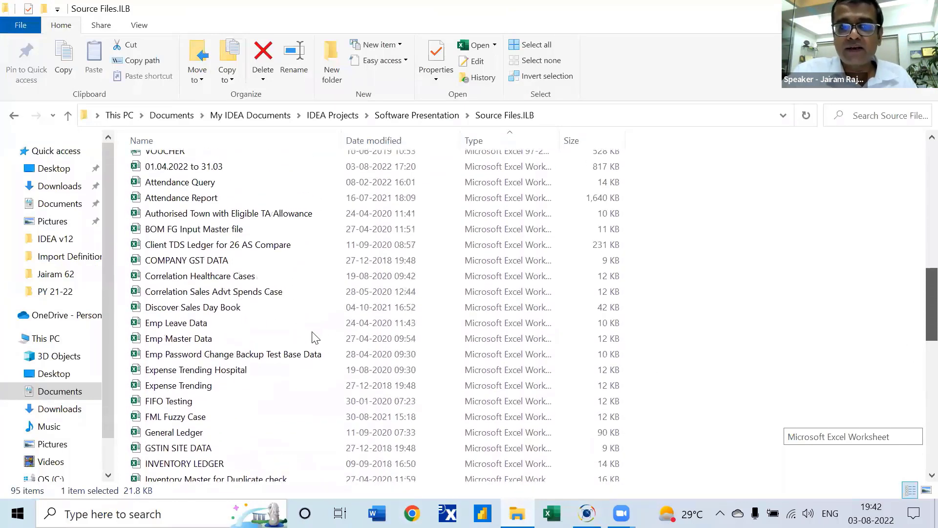
pyautogui.click(256, 295)
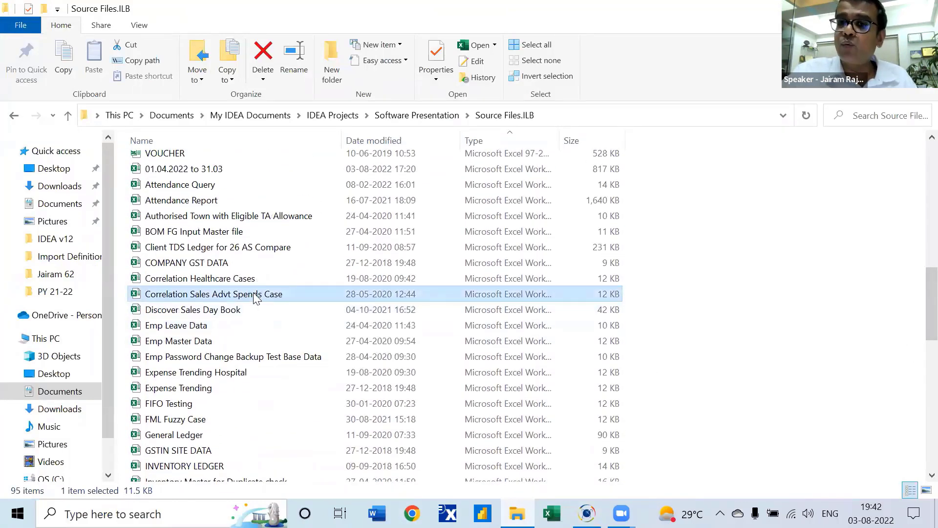
pyautogui.moveTo(256, 297); pyautogui.dragTo(529, 304)
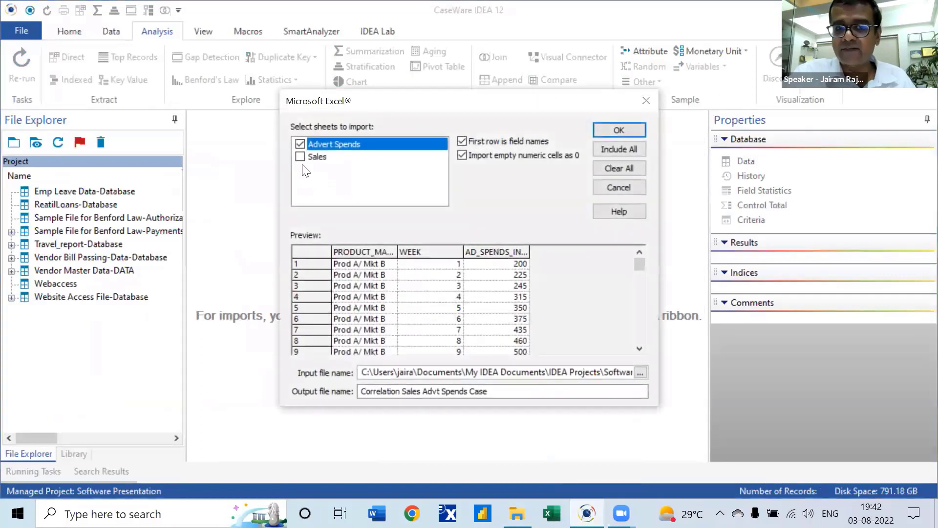
pyautogui.click(300, 156)
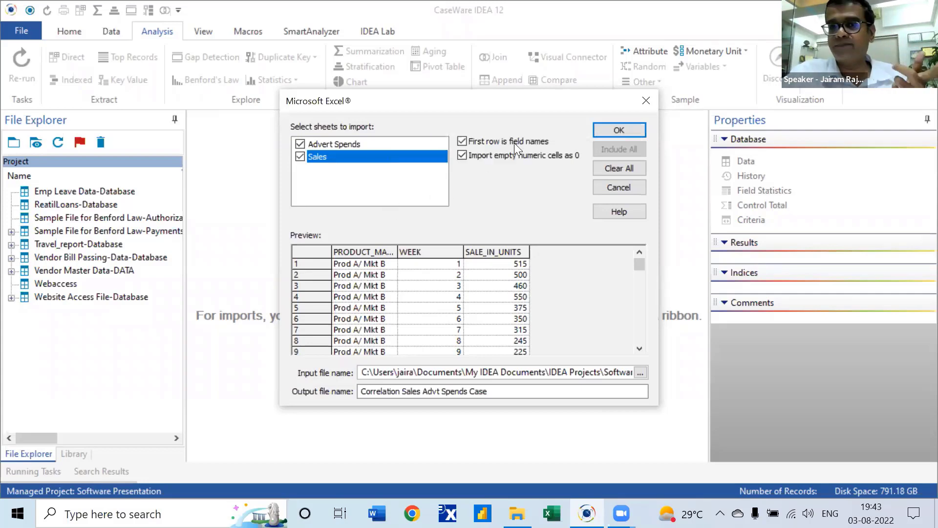
pyautogui.click(620, 128)
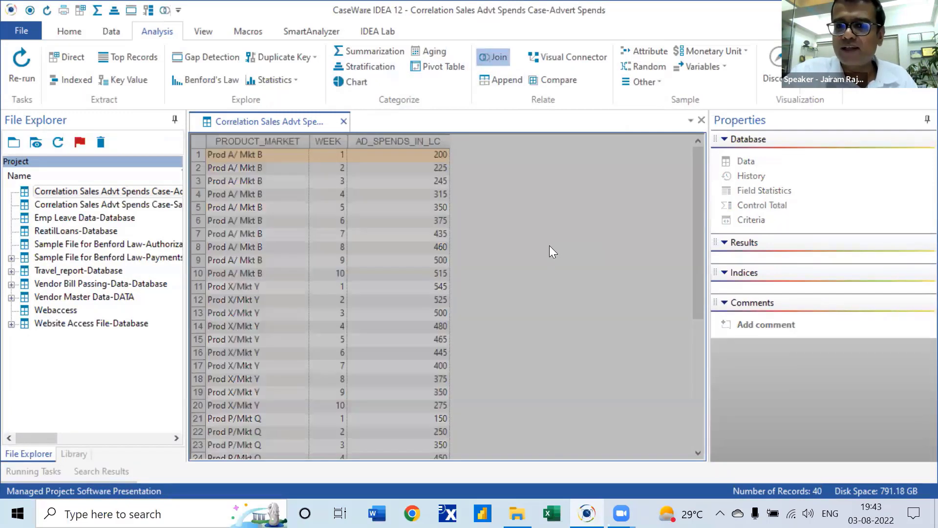
# - Select Correlation Sales Advt Spends Case-Sales as the secondary database and match it on PRODUCT_MARKET and WEEK, both ascending
pyautogui.click(538, 239)
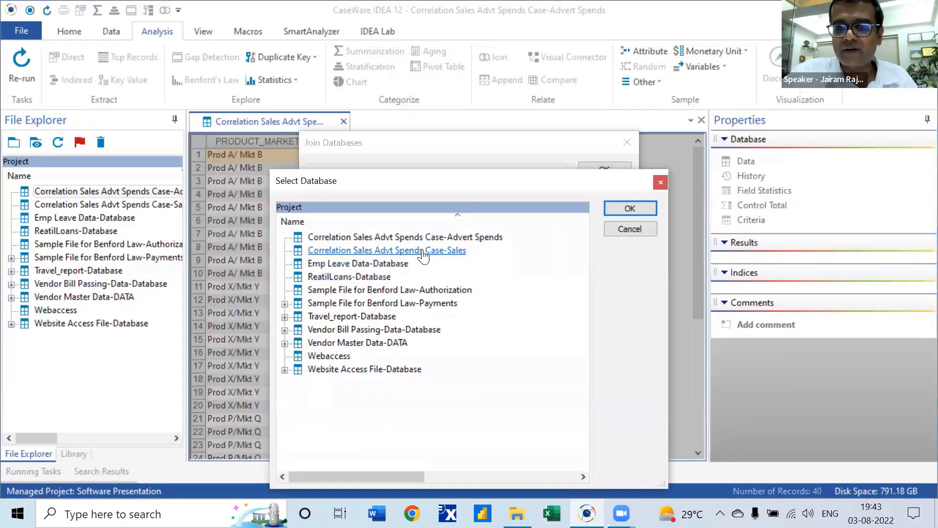
pyautogui.doubleClick(421, 250)
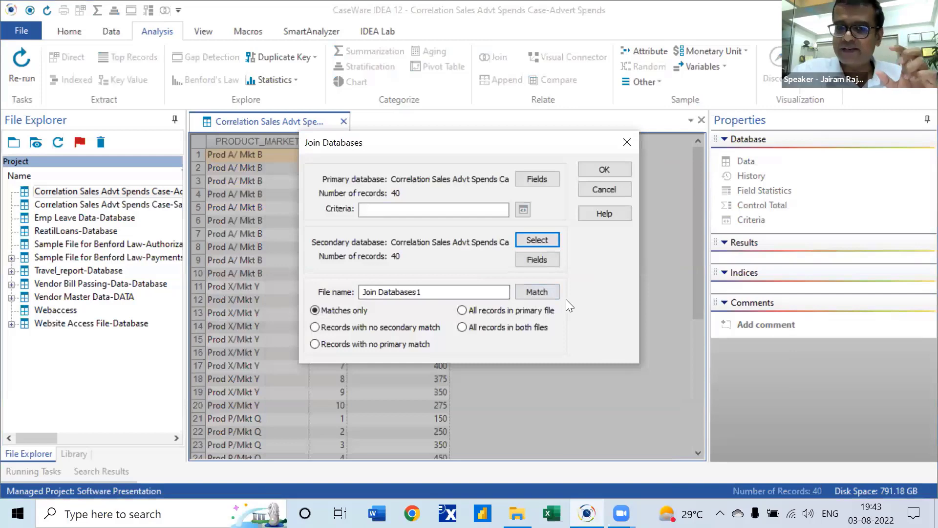
pyautogui.click(526, 289)
pyautogui.click(368, 193)
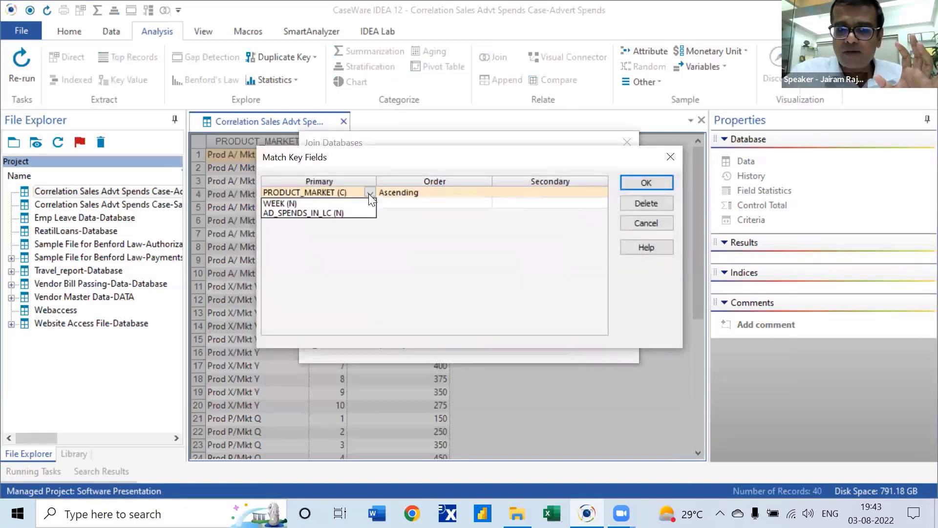
pyautogui.click(498, 193)
pyautogui.click(371, 207)
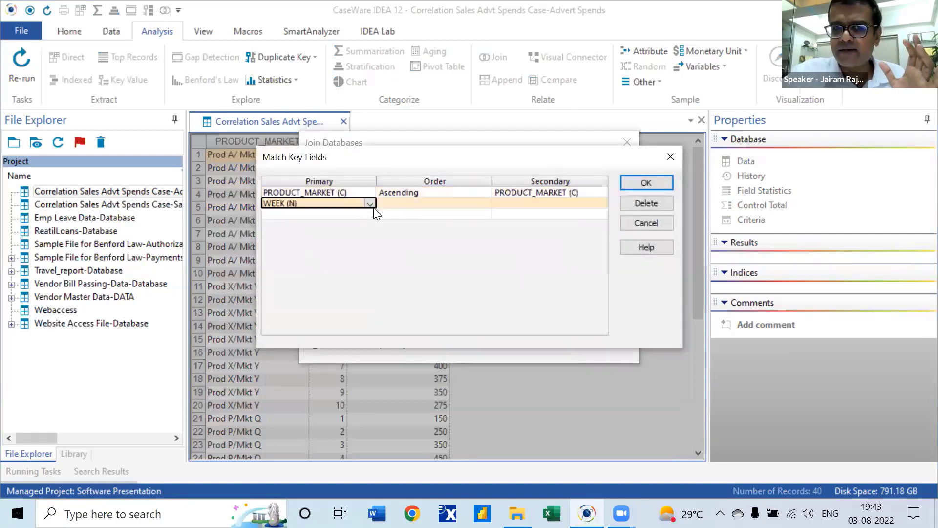
pyautogui.click(421, 205)
pyautogui.click(557, 204)
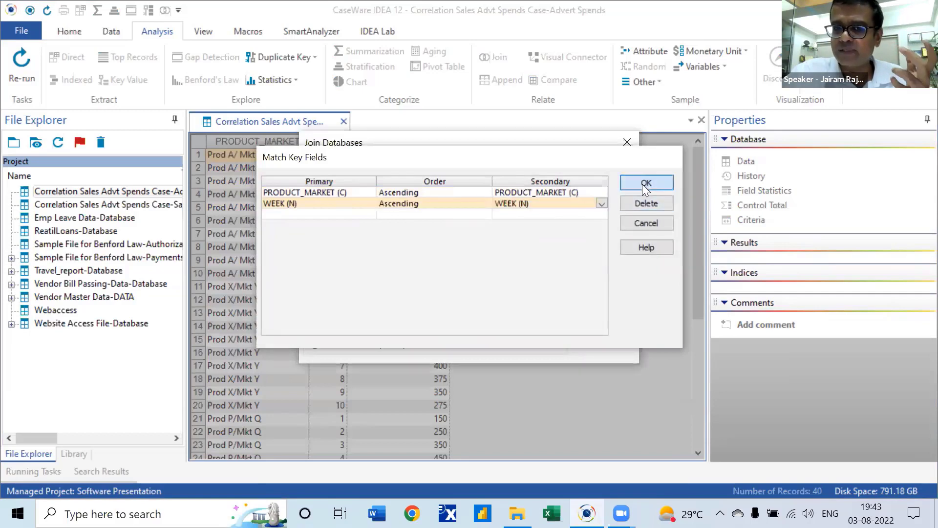
pyautogui.click(642, 184)
# - Include only SALE_IN_UNITS from the secondary database and run the matches-only join as Join Databases1
pyautogui.click(530, 255)
pyautogui.click(406, 224)
pyautogui.click(404, 233)
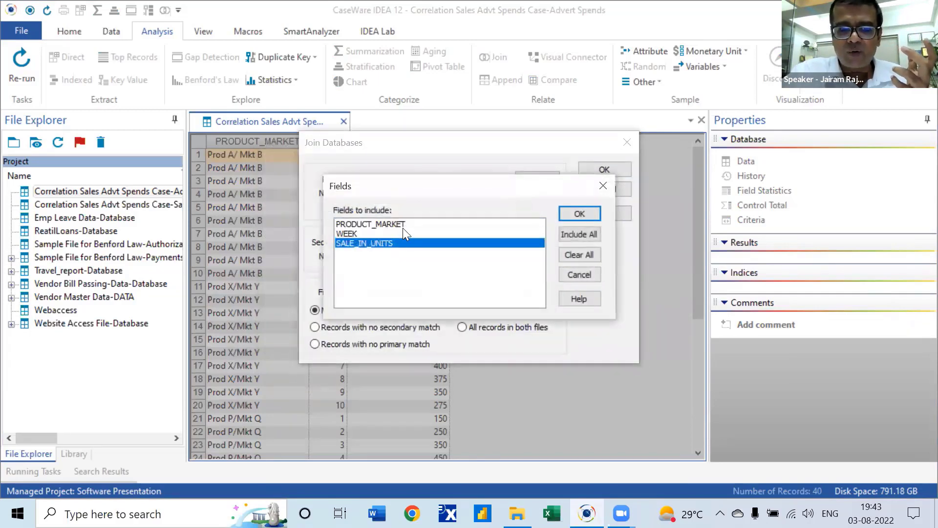
pyautogui.click(577, 211)
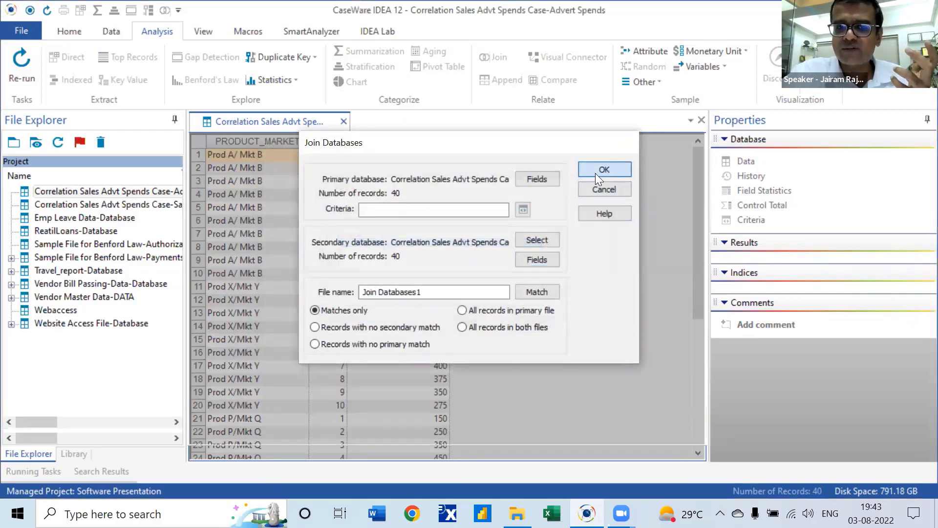
pyautogui.click(597, 171)
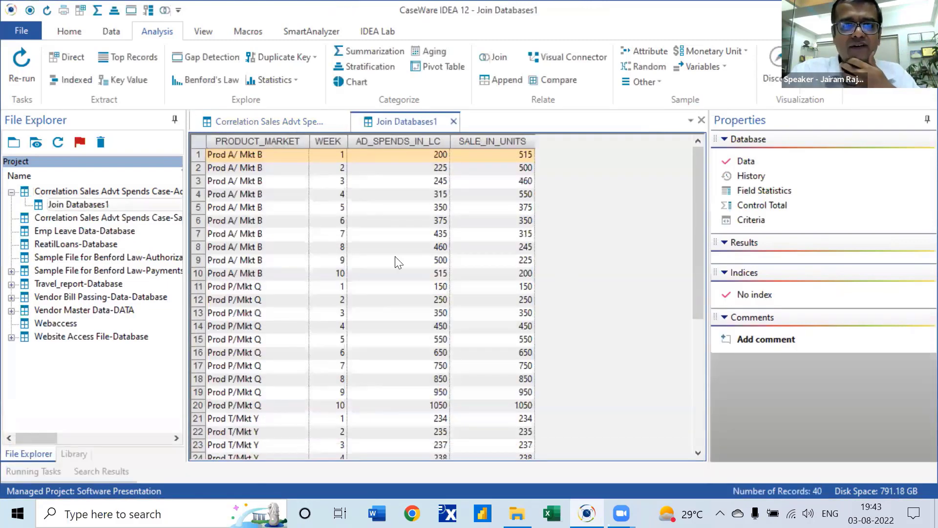
# - Highlight the PRODUCT_MARKET, WEEK, AD_SPENDS_IN_LC and SALE_IN_UNITS columns in turn to review the joined data
pyautogui.click(277, 142)
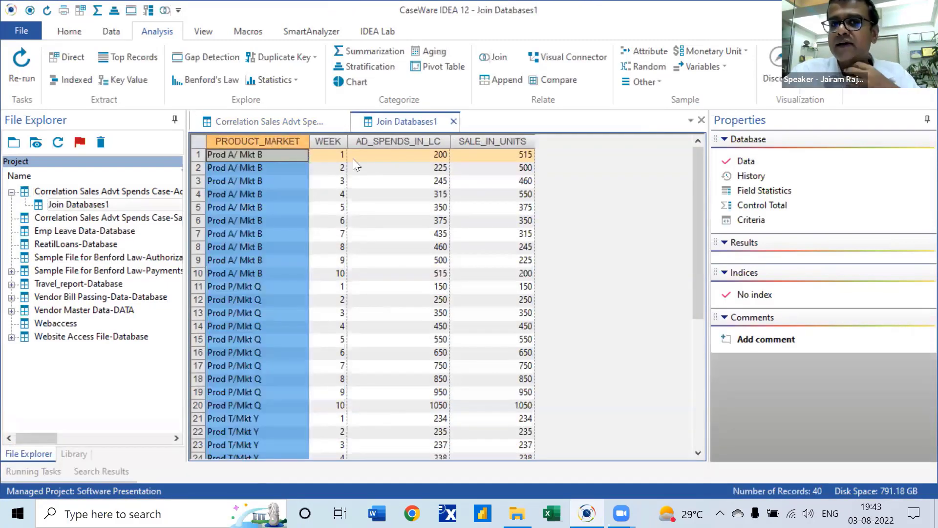
pyautogui.click(331, 142)
pyautogui.click(400, 143)
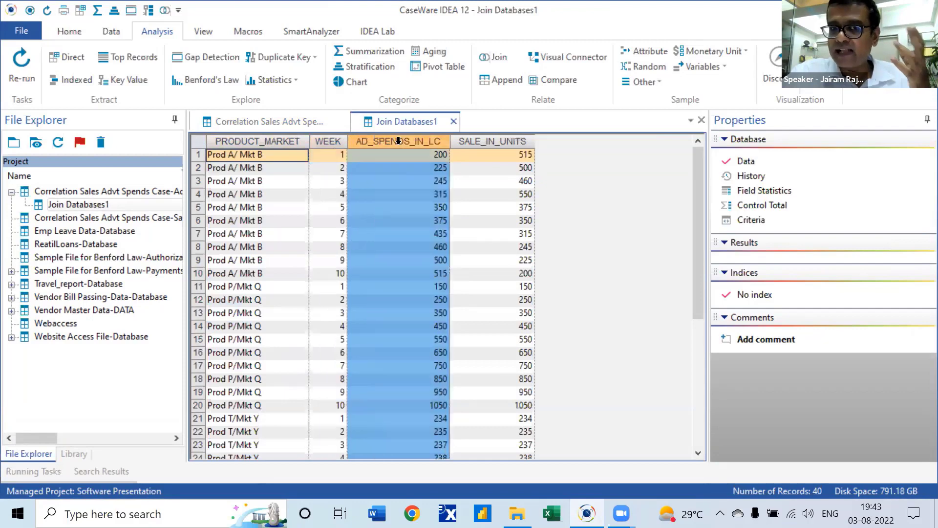
pyautogui.click(514, 143)
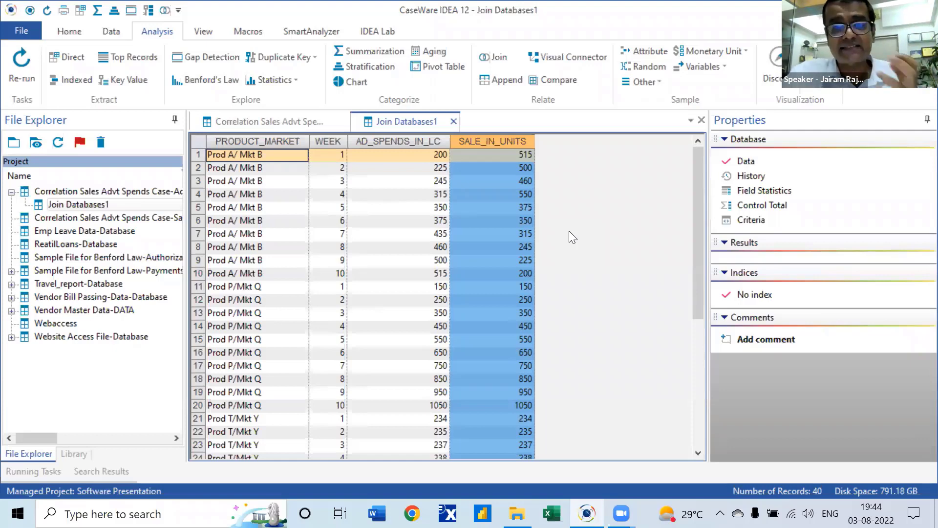
# - Set up a Correlation on the joined database with AD_SPENDS_IN_LC and SALE_IN_UNITS as the fields to correlate
pyautogui.click(282, 81)
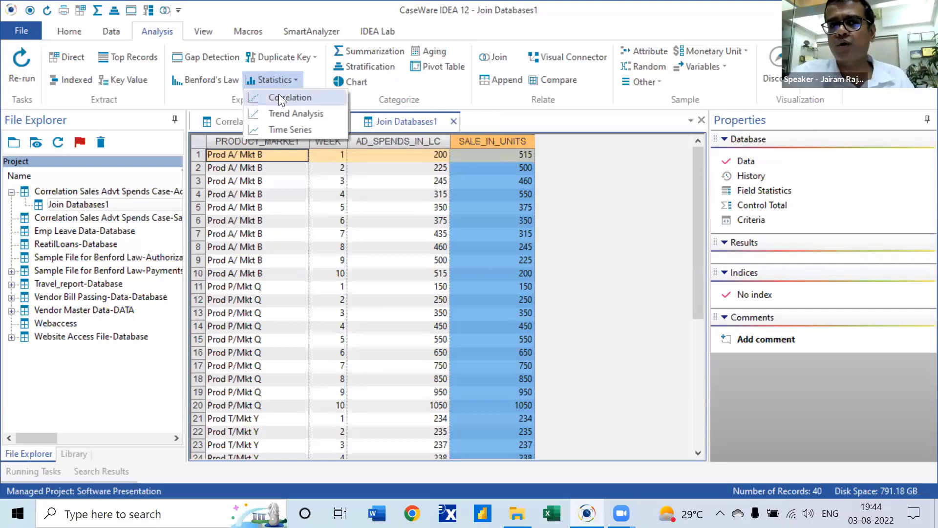
pyautogui.click(279, 97)
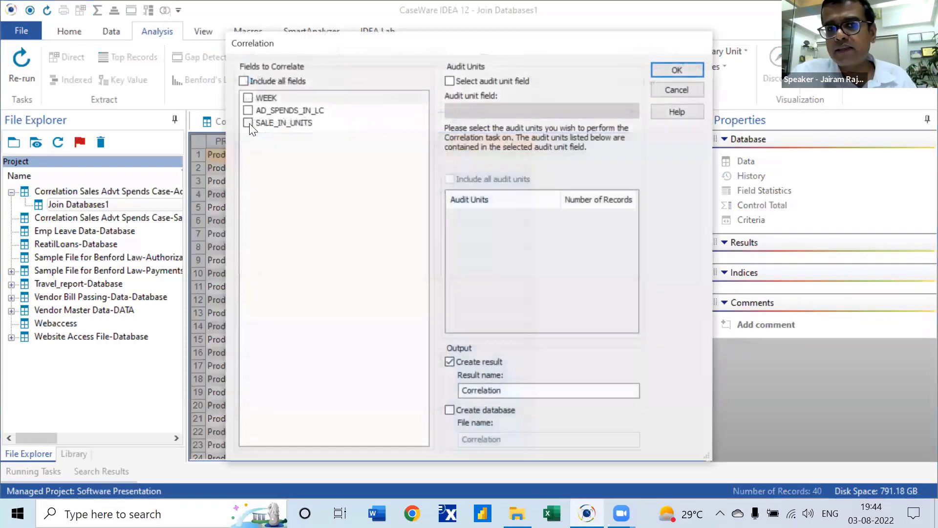
pyautogui.click(248, 109)
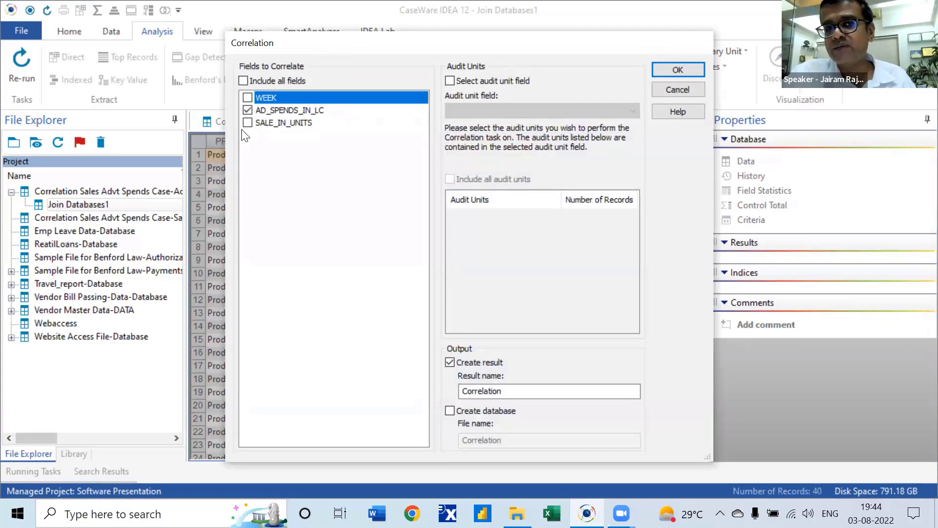
pyautogui.click(247, 123)
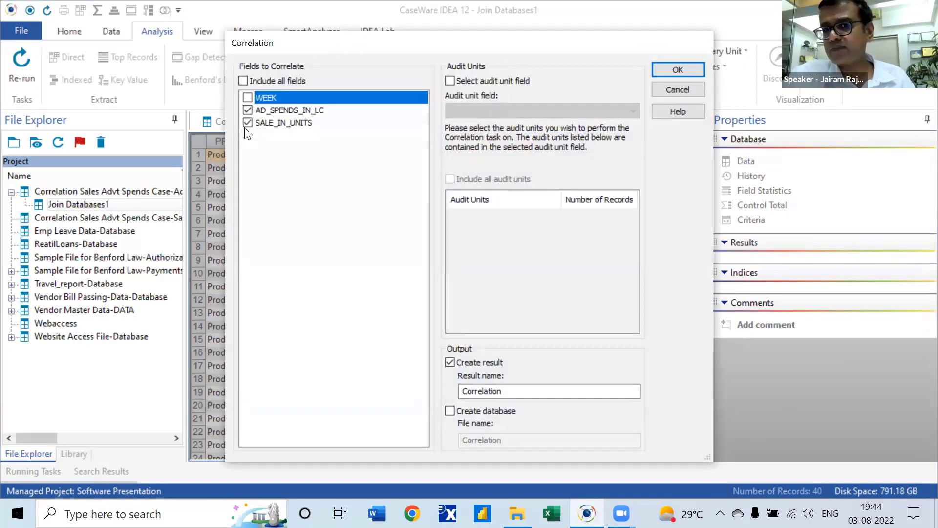
# - Use PRODUCT_MARKET as the audit unit field, include all audit units, and run the analysis with the result name Correlation
pyautogui.click(449, 81)
pyautogui.click(528, 110)
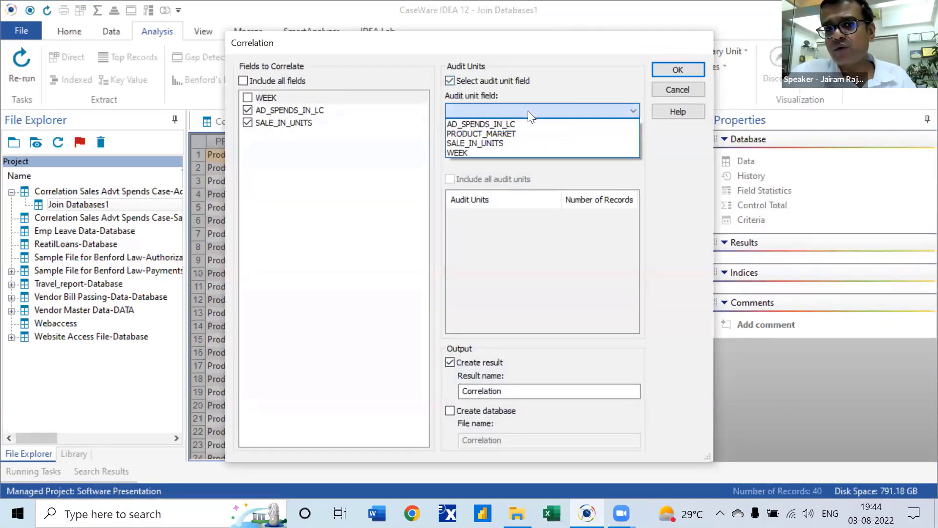
pyautogui.click(512, 134)
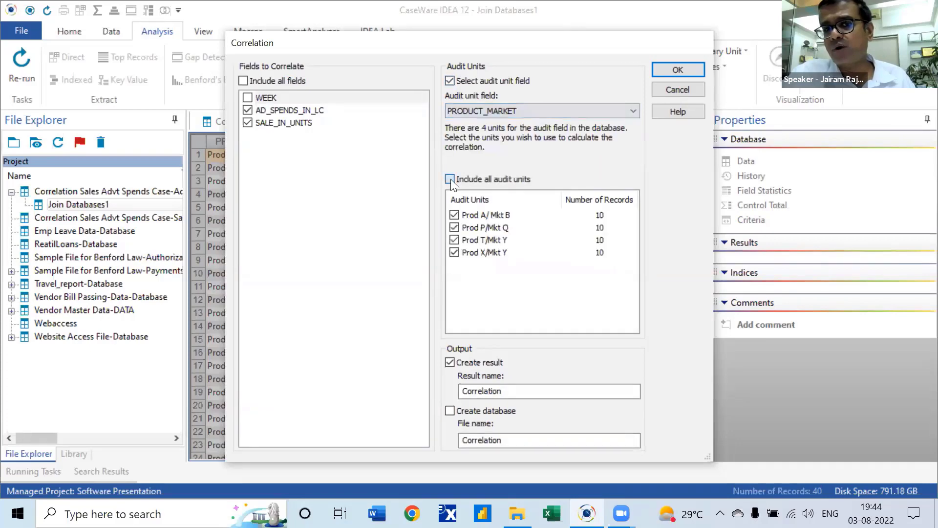
pyautogui.click(449, 179)
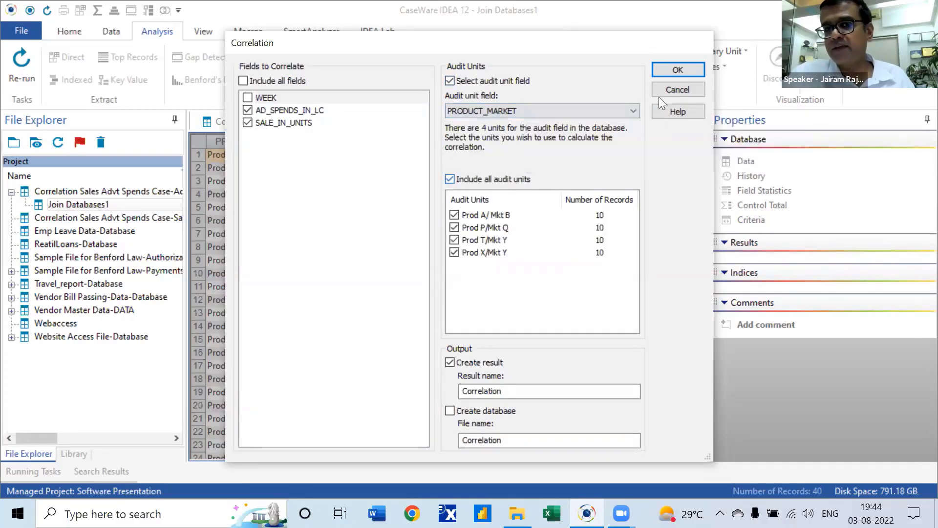
pyautogui.click(666, 69)
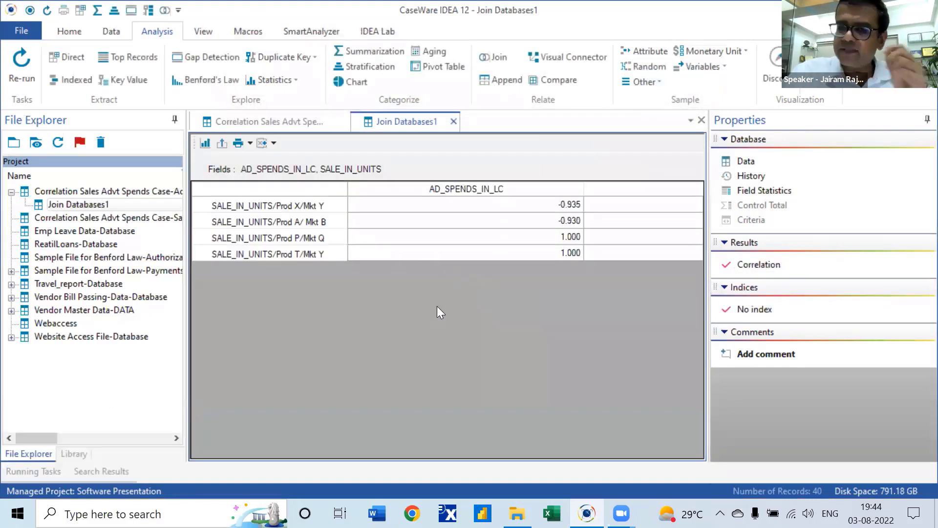
# - Highlight the Prod A/ Mkt B correlation result, then return to the data and filter PRODUCT_MARKET to equal Prod A/ Mkt B
pyautogui.click(323, 221)
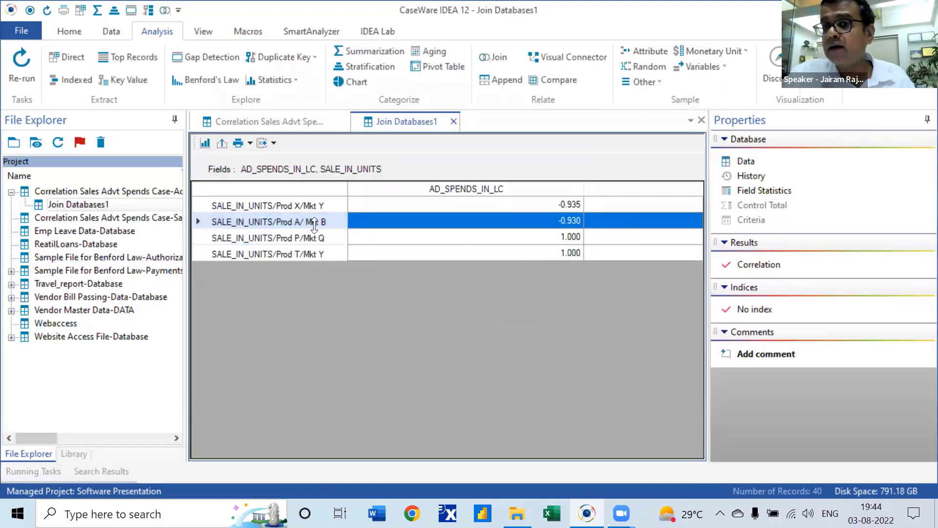
pyautogui.click(742, 163)
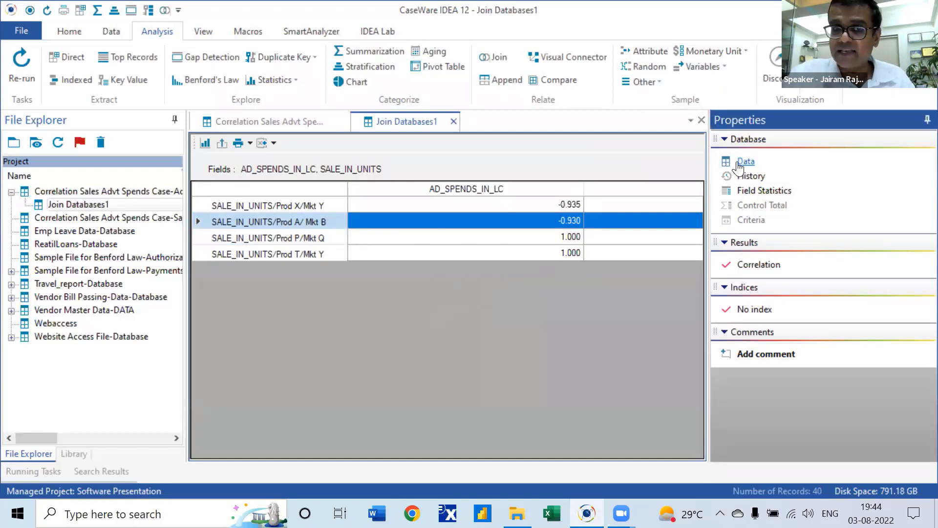
pyautogui.rightClick(246, 219)
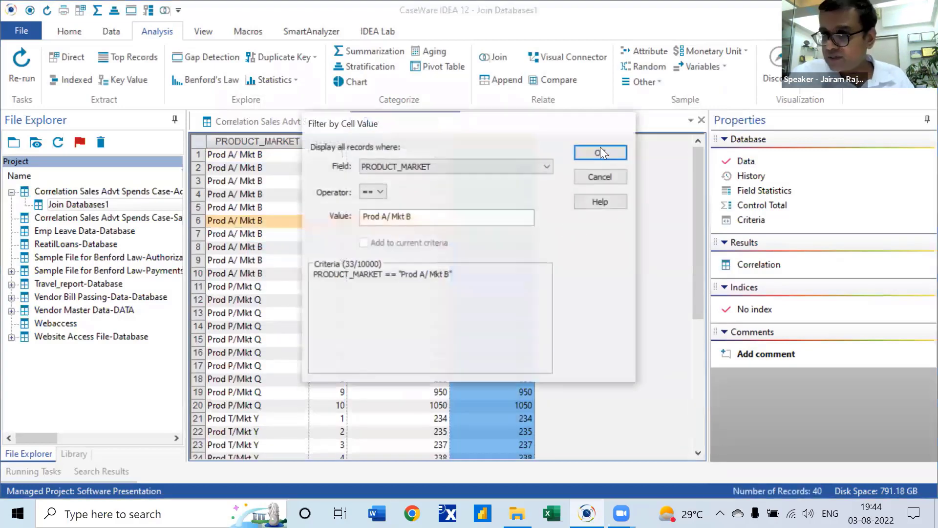
pyautogui.click(601, 151)
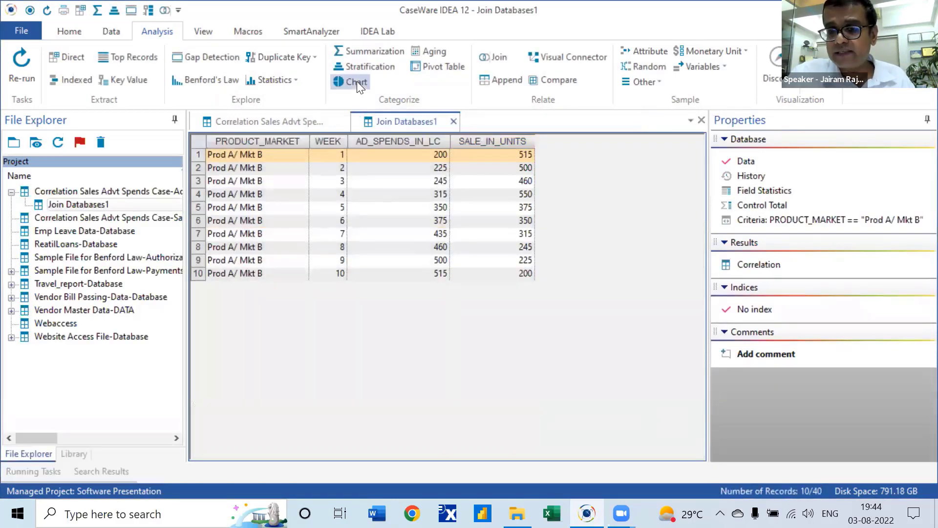
# - Create a 3D bar chart of AD_SPENDS_IN_LC and SALE_IN_UNITS by PRODUCT_MARKET for the filtered records, with the result name Chart Data
pyautogui.click(356, 82)
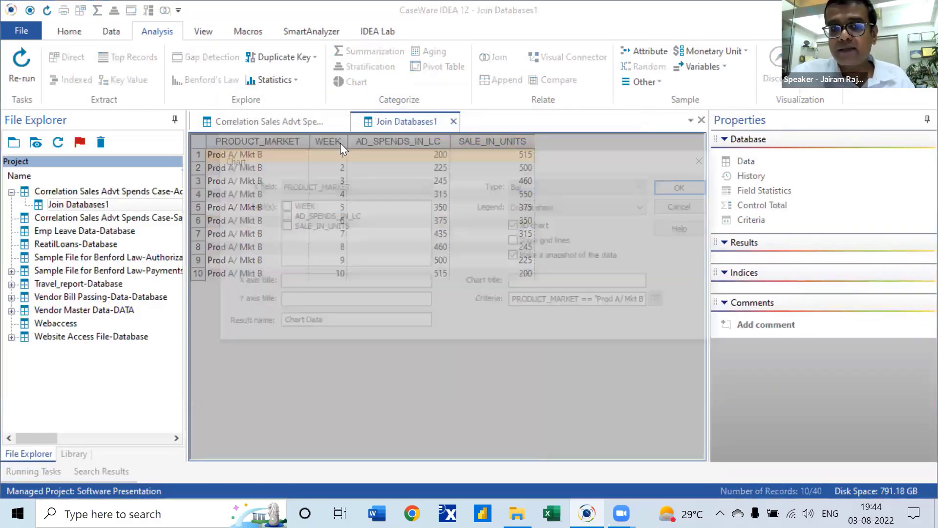
pyautogui.click(284, 227)
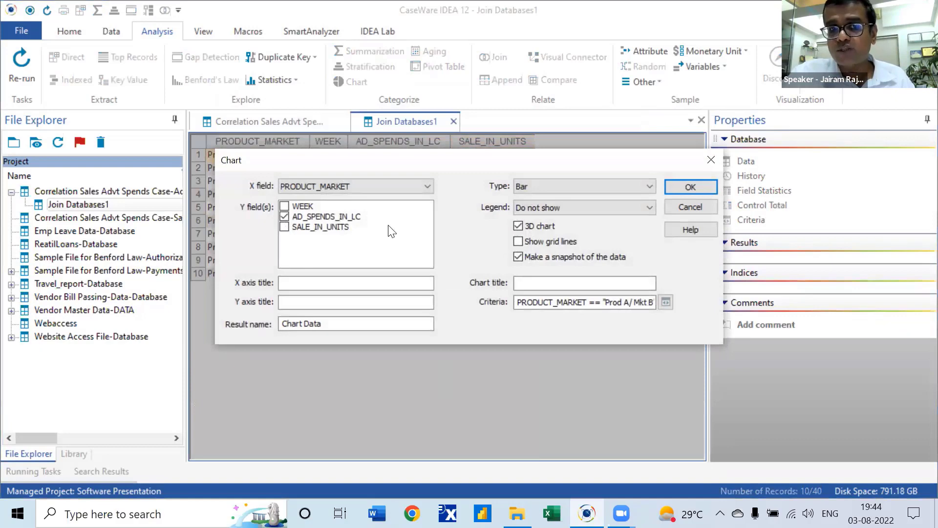
pyautogui.click(689, 187)
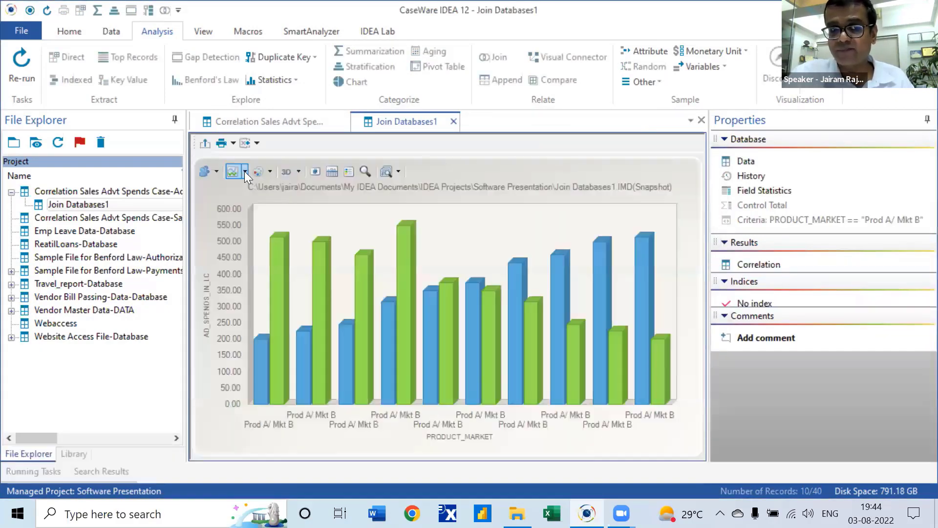
# - Change the advertising and sales bar chart to a 3D line chart and show its legend
pyautogui.click(245, 171)
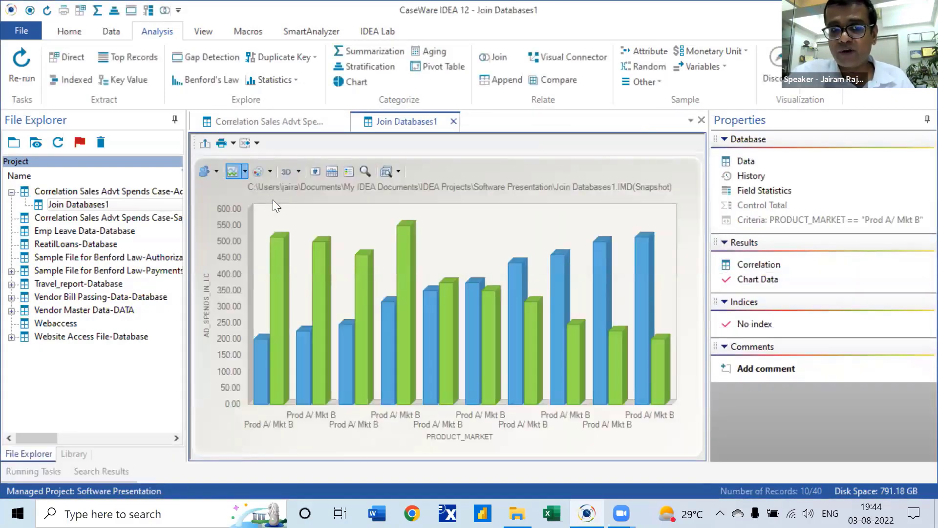
pyautogui.click(373, 228)
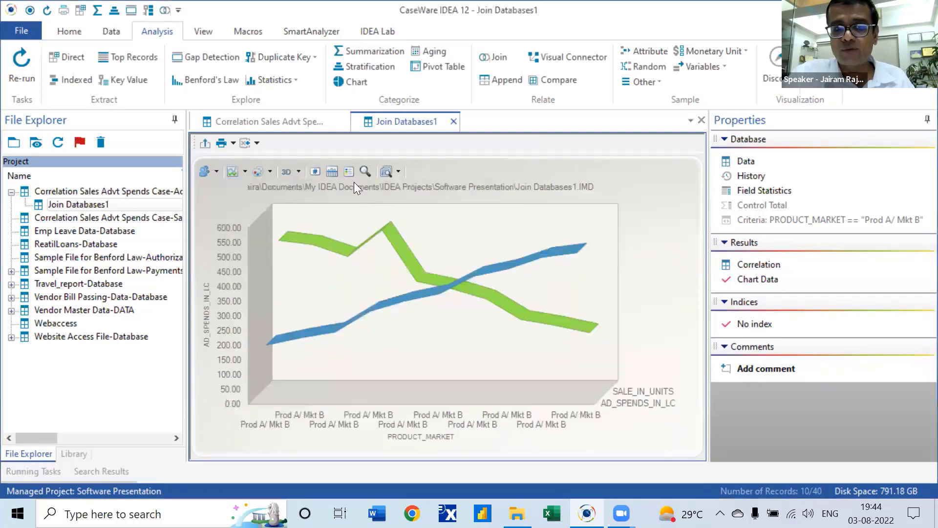
pyautogui.click(347, 172)
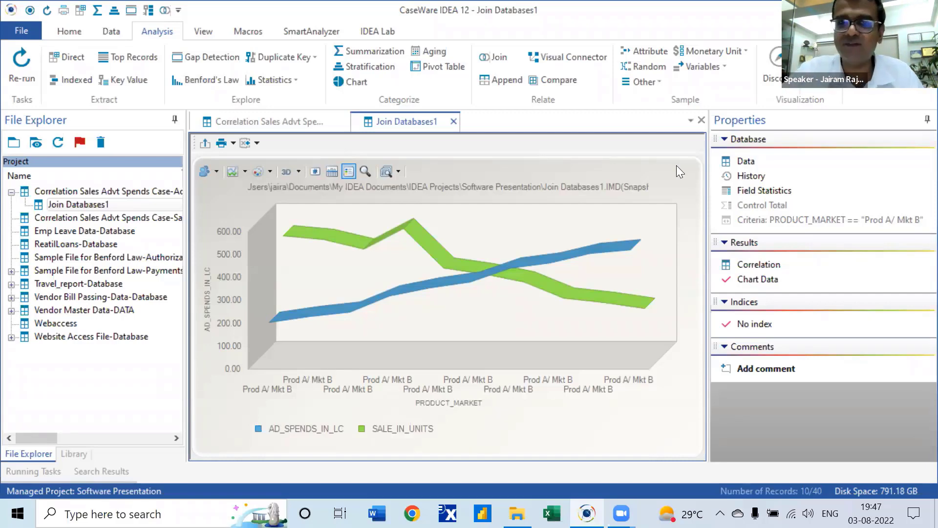
pyautogui.click(626, 84)
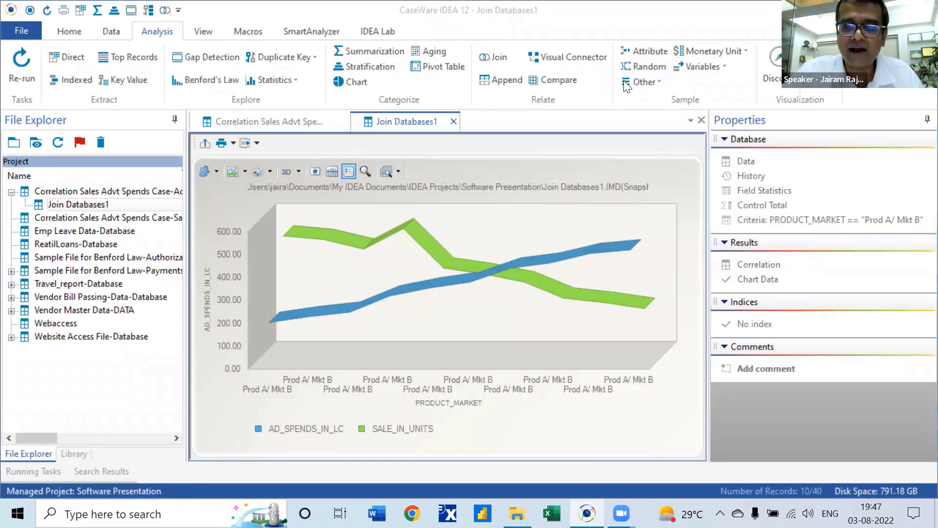